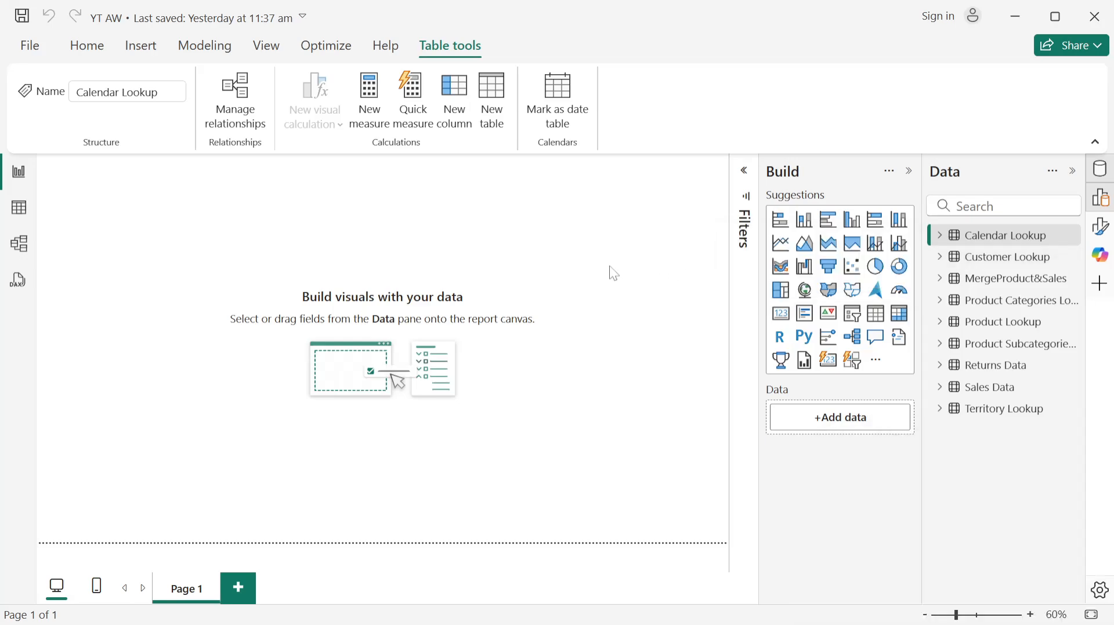
Open the Customer Lookup query in the Power Query Editor and collapse the query list
{"action": "left_click", "coordinate": [88, 55]}
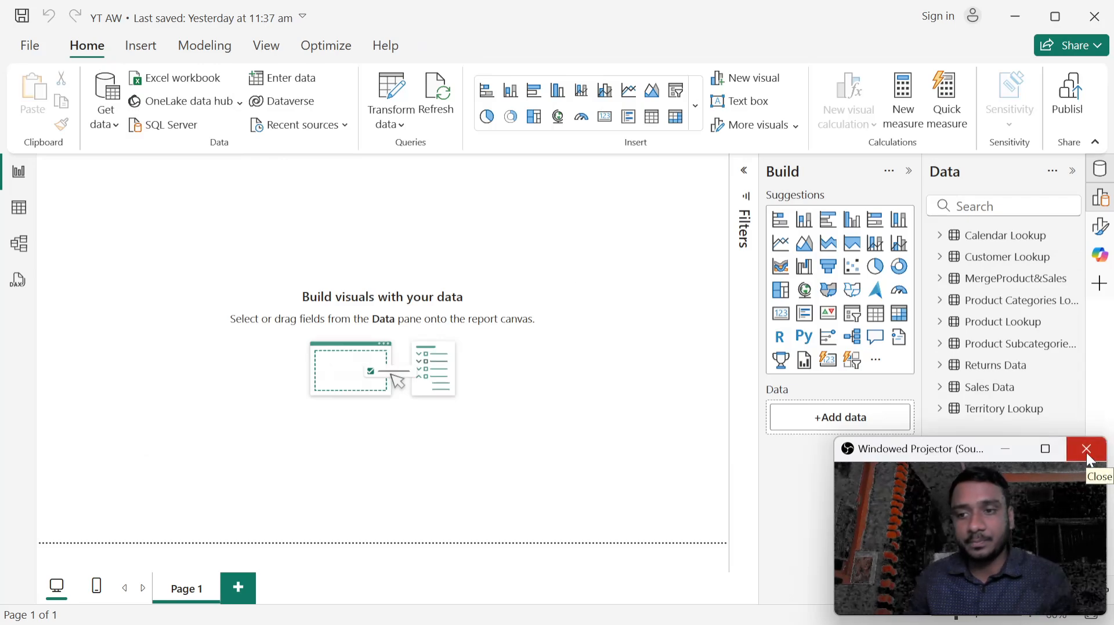
{"action": "left_click", "coordinate": [1088, 455]}
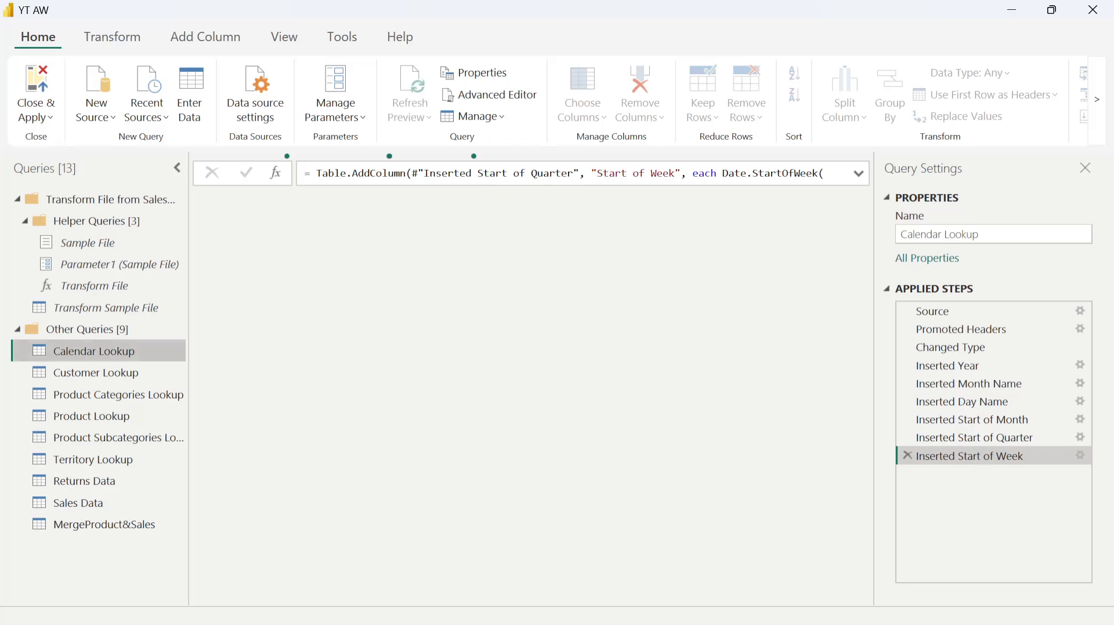
{"action": "left_click", "coordinate": [94, 374]}
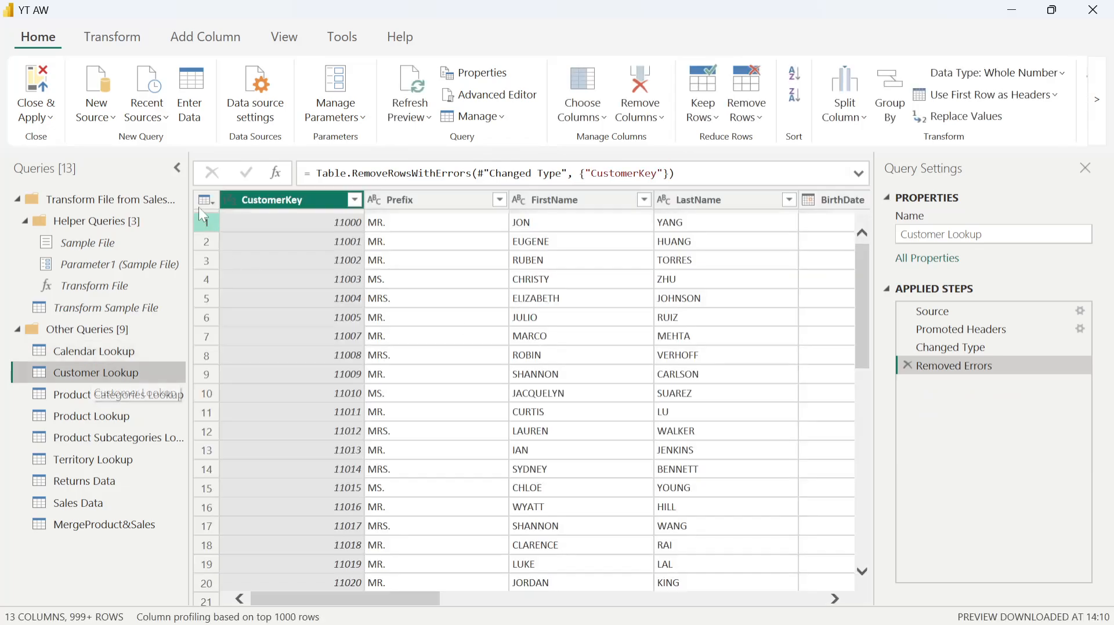
{"action": "left_click", "coordinate": [177, 168]}
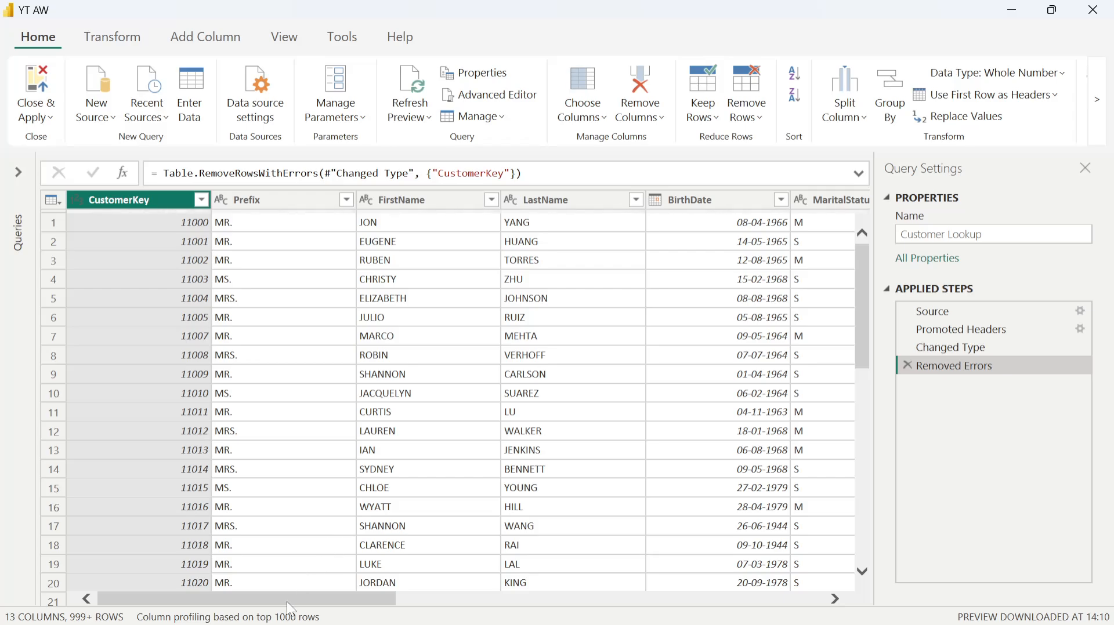
Examine the Customer Lookup columns from EmailAddress to HomeOwner, including the column quality summary of TotalChildren
{"action": "left_click_drag", "start_coordinate": [286, 600], "coordinate": [743, 557]}
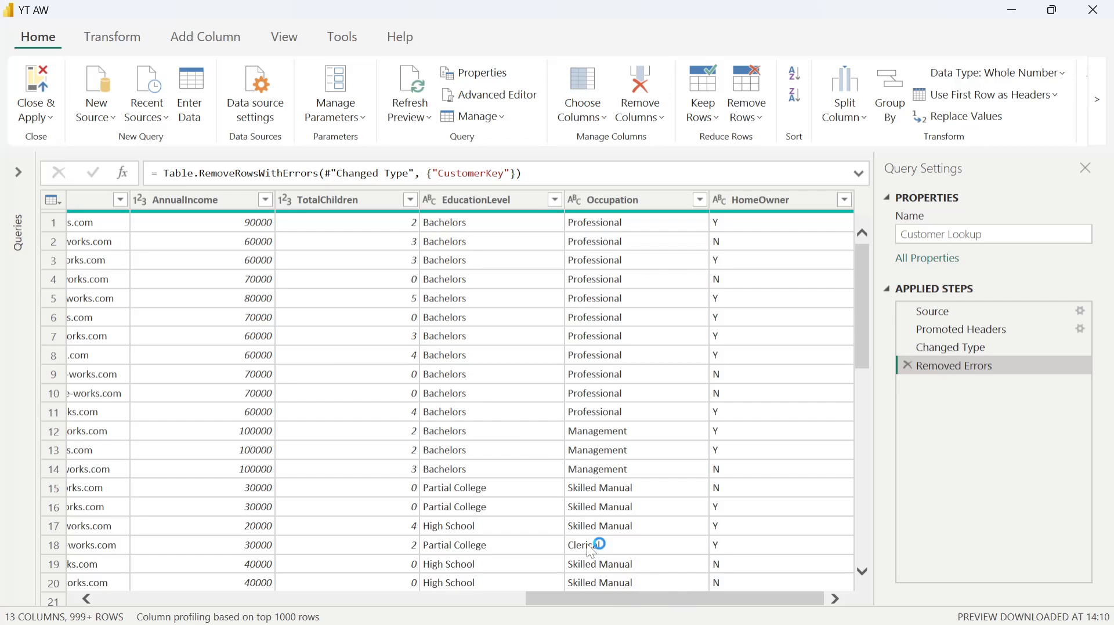
{"action": "left_click_drag", "start_coordinate": [645, 600], "coordinate": [541, 605]}
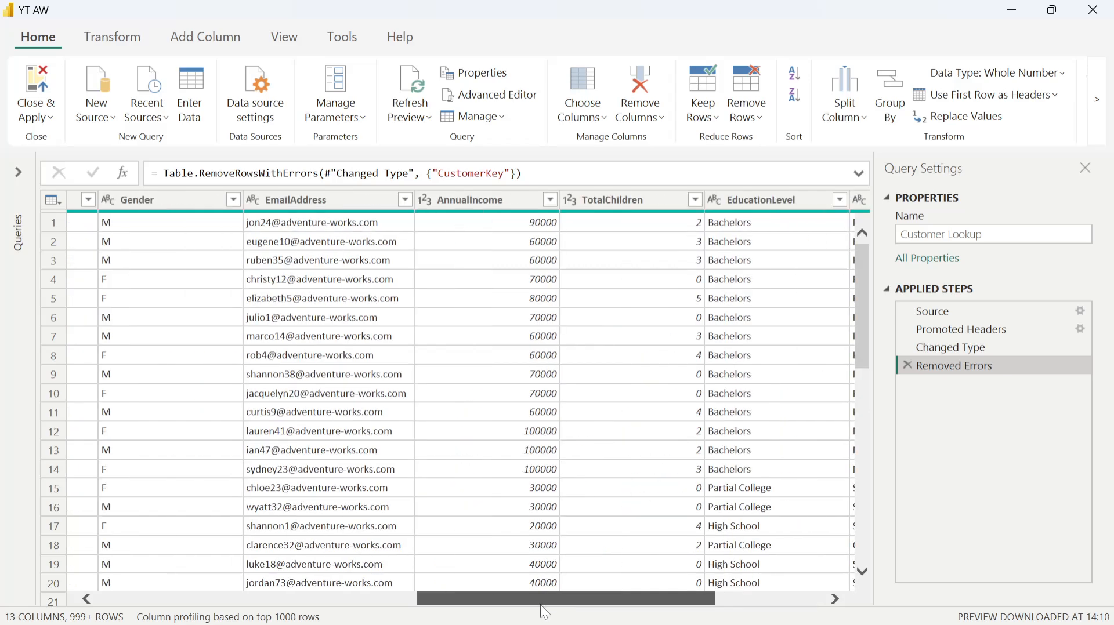
{"action": "left_click_drag", "start_coordinate": [545, 613], "coordinate": [597, 606]}
{"action": "left_click", "coordinate": [525, 203]}
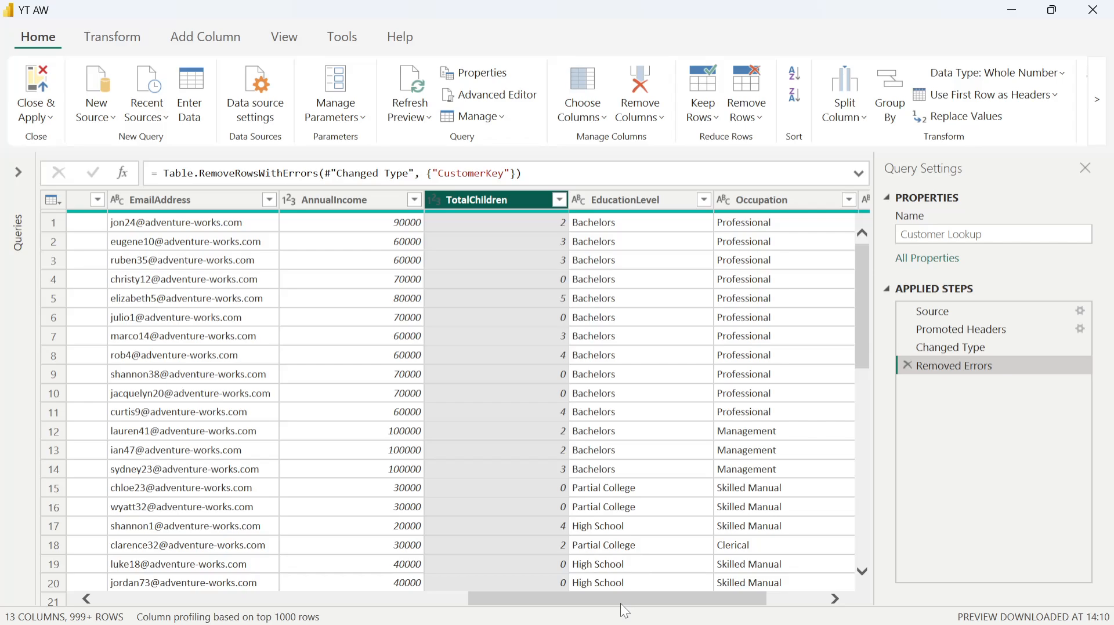
{"action": "left_click_drag", "start_coordinate": [584, 605], "coordinate": [568, 598]}
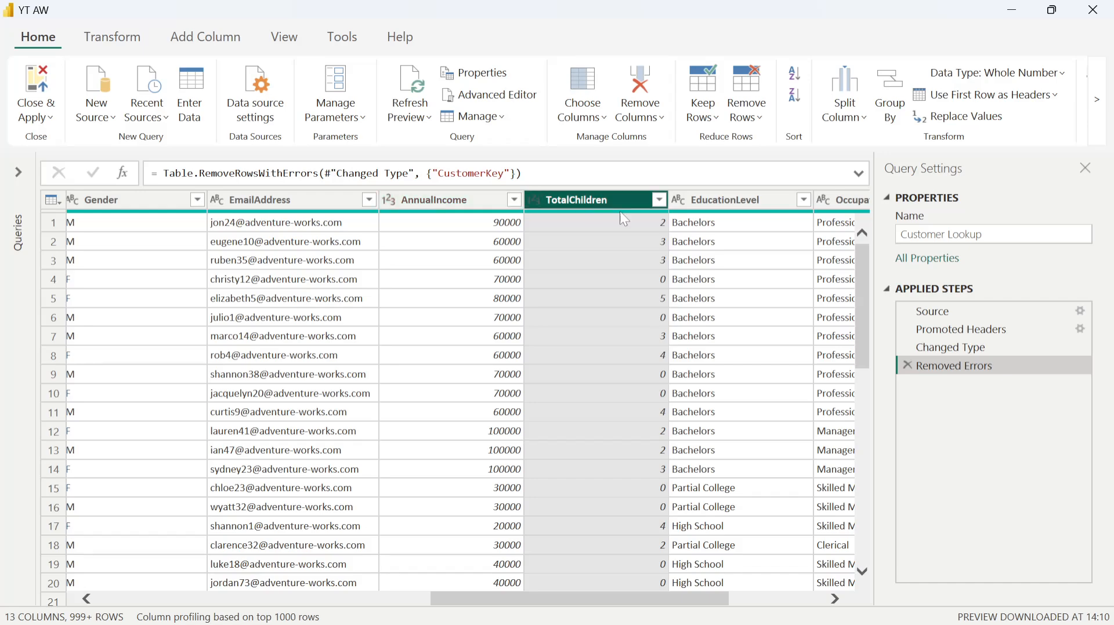
{"action": "mouse_move", "coordinate": [620, 212]}
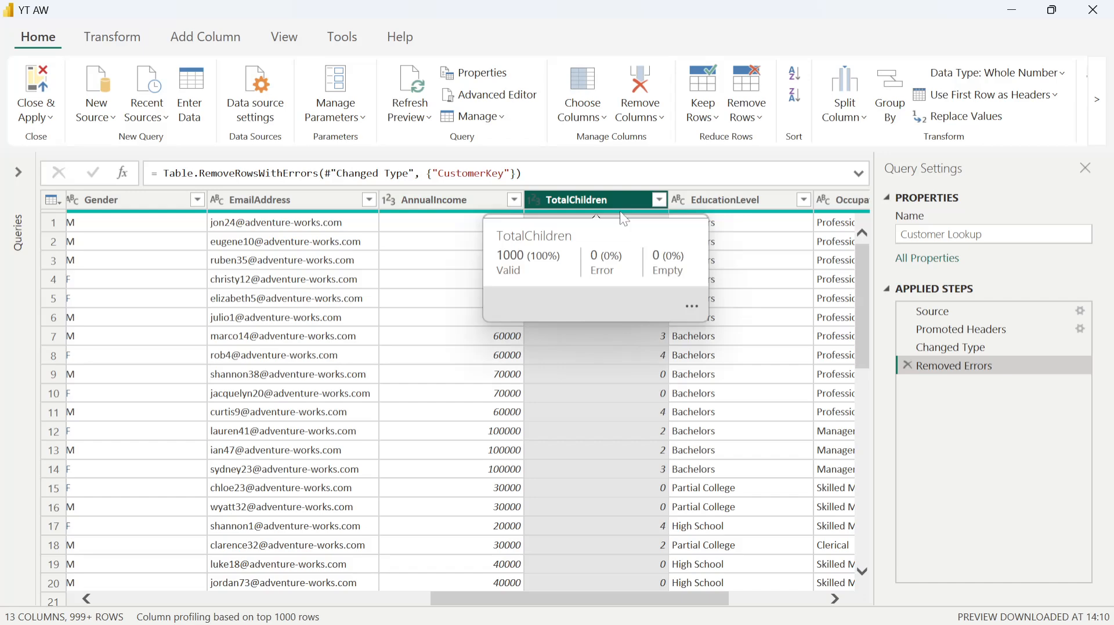
{"action": "left_click", "coordinate": [735, 201]}
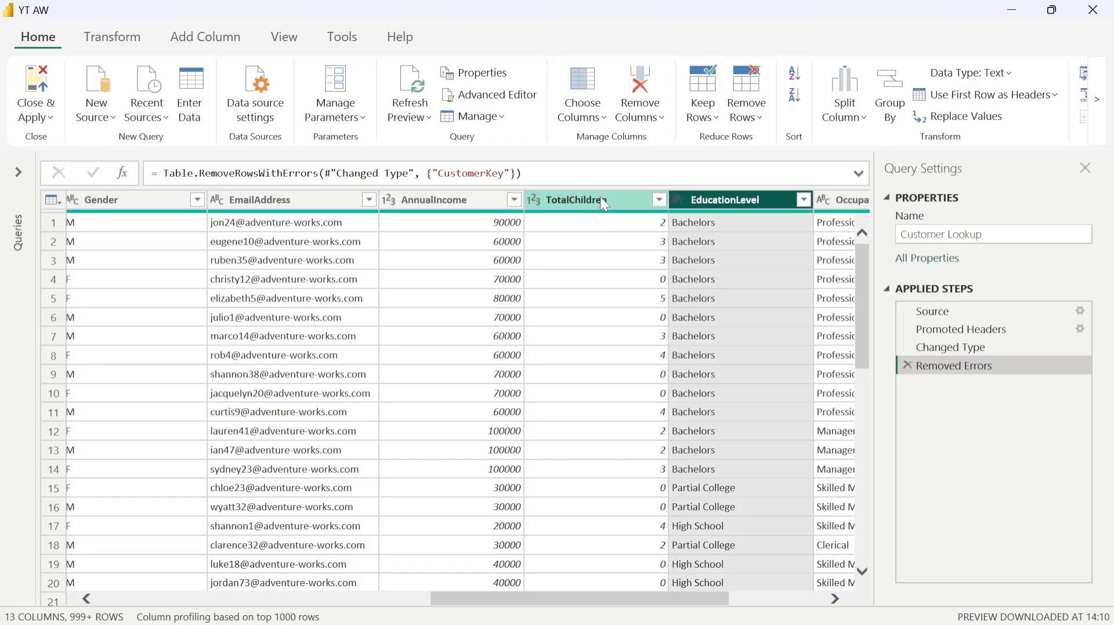
{"action": "left_click", "coordinate": [604, 204]}
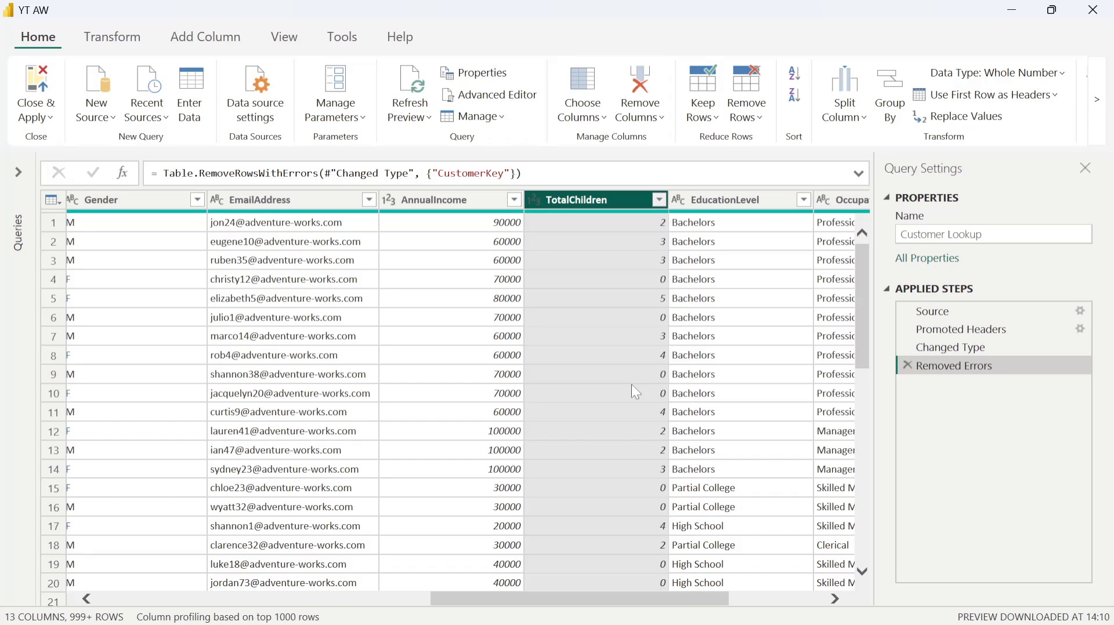
Inspect only the null rows of TotalChildren with a temporary filter, and delete the Filtered Rows step
{"action": "left_click", "coordinate": [659, 200]}
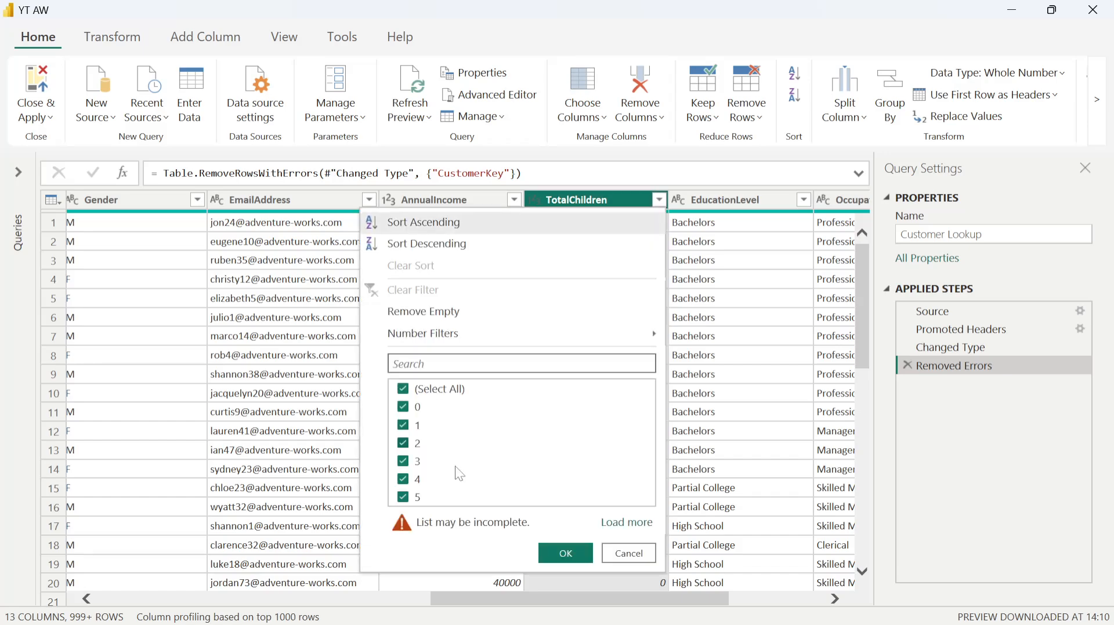
{"action": "left_click", "coordinate": [625, 523]}
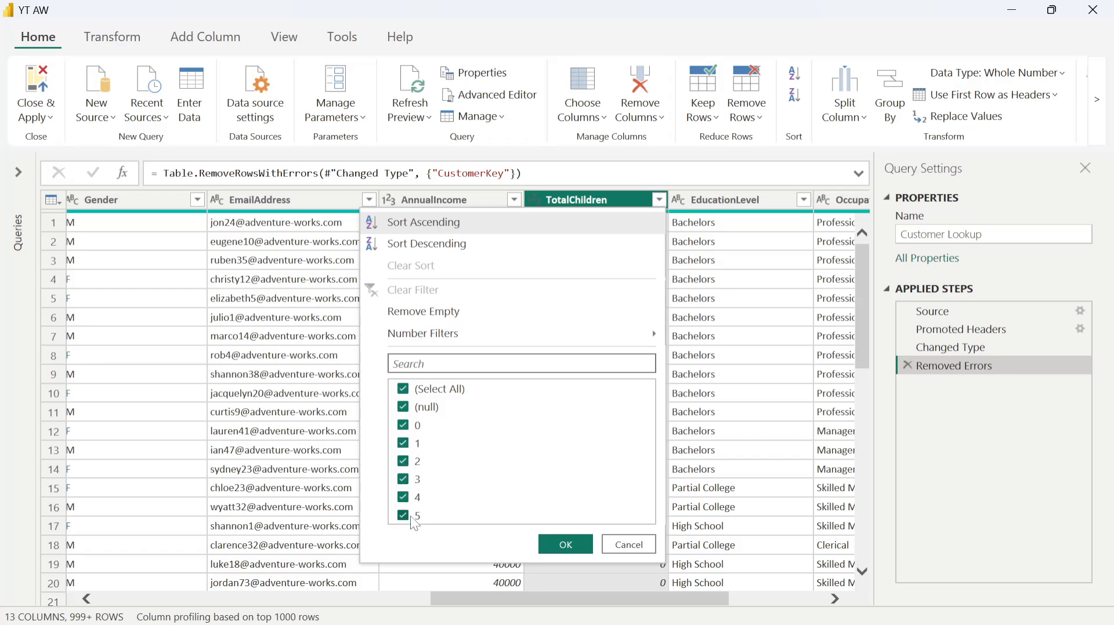
{"action": "left_click", "coordinate": [403, 389]}
{"action": "left_click", "coordinate": [405, 408]}
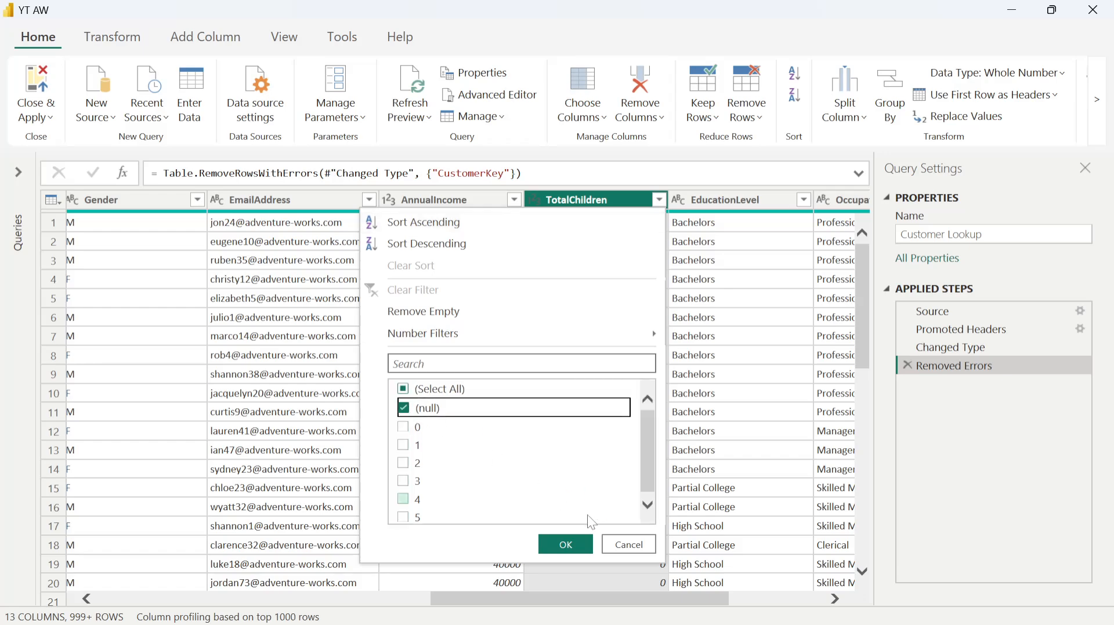
{"action": "left_click", "coordinate": [566, 544]}
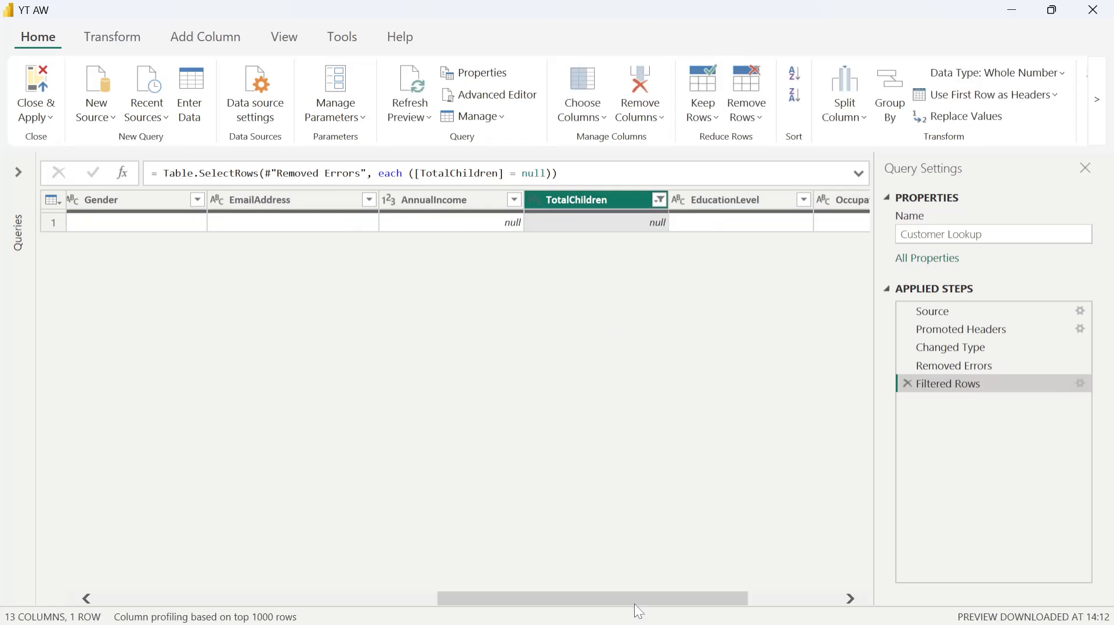
{"action": "left_click_drag", "start_coordinate": [637, 603], "coordinate": [671, 532]}
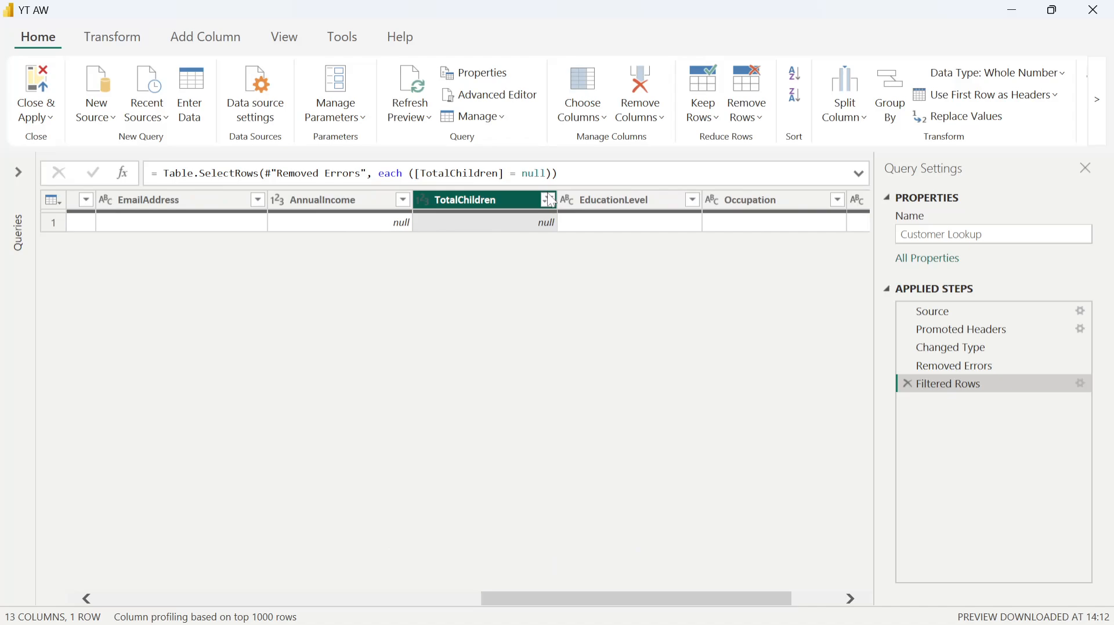
{"action": "left_click", "coordinate": [907, 384]}
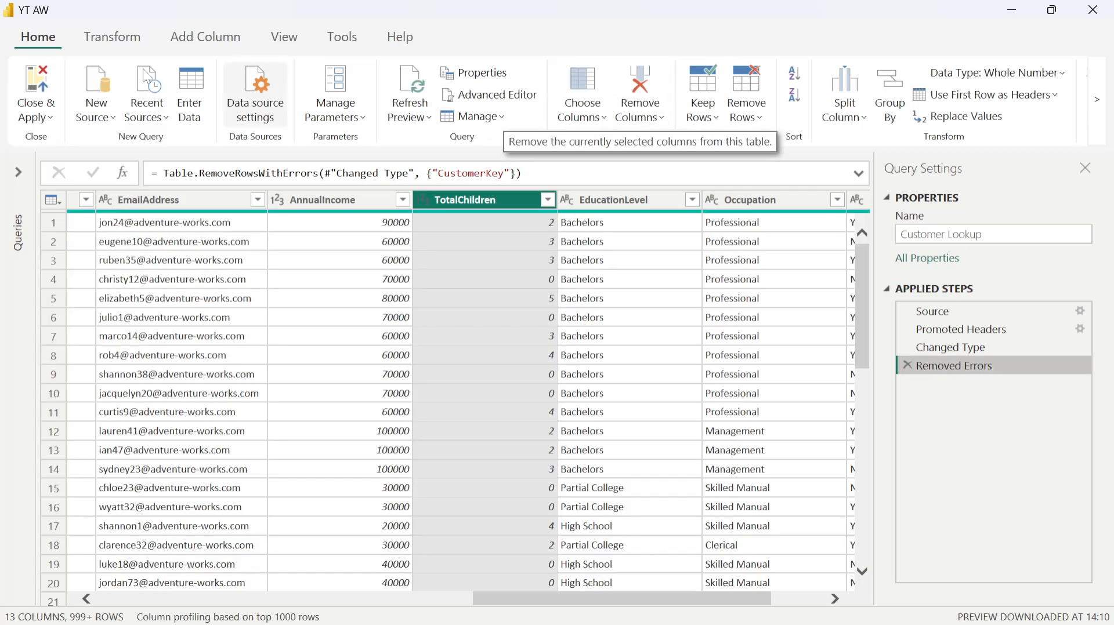
Remove the blank rows from Customer Lookup and check the TotalChildren filter values
{"action": "left_click", "coordinate": [113, 37]}
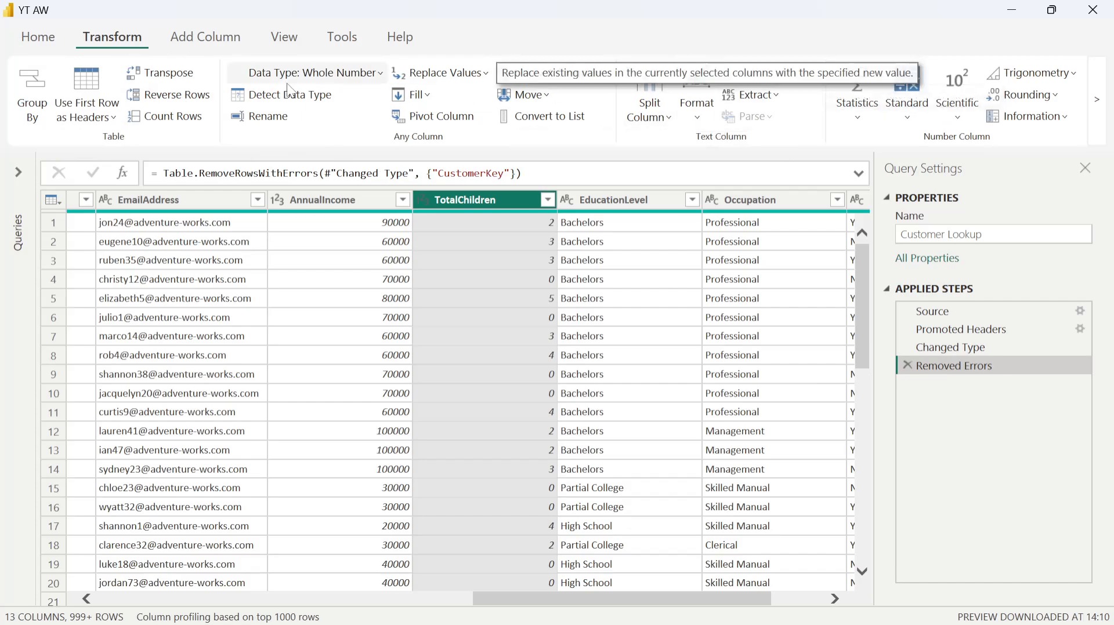
{"action": "left_click", "coordinate": [46, 39]}
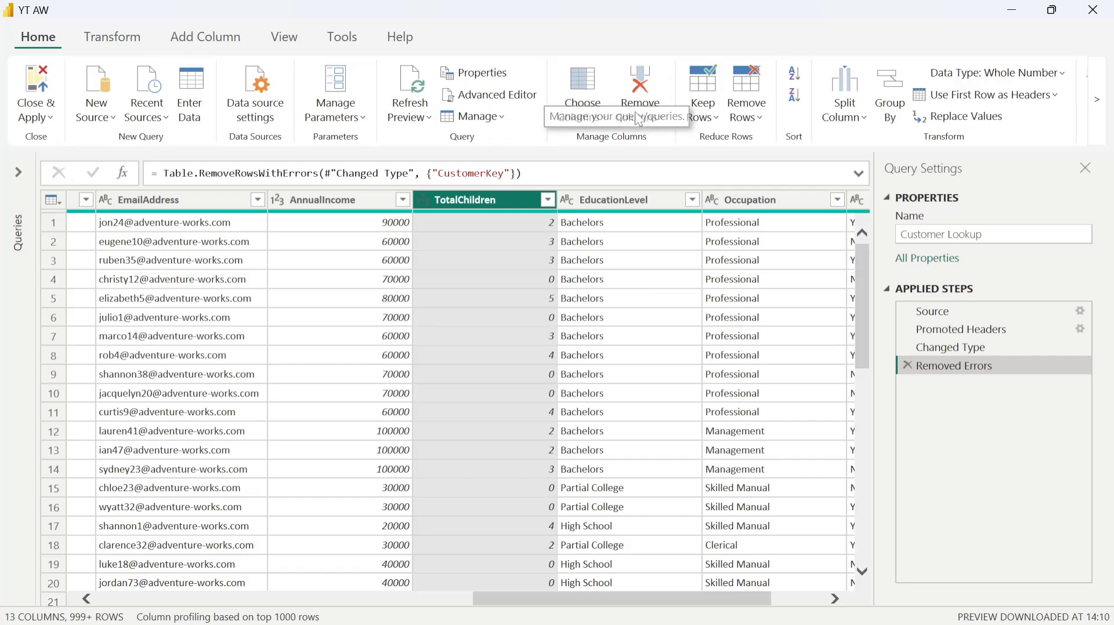
{"action": "left_click", "coordinate": [657, 119]}
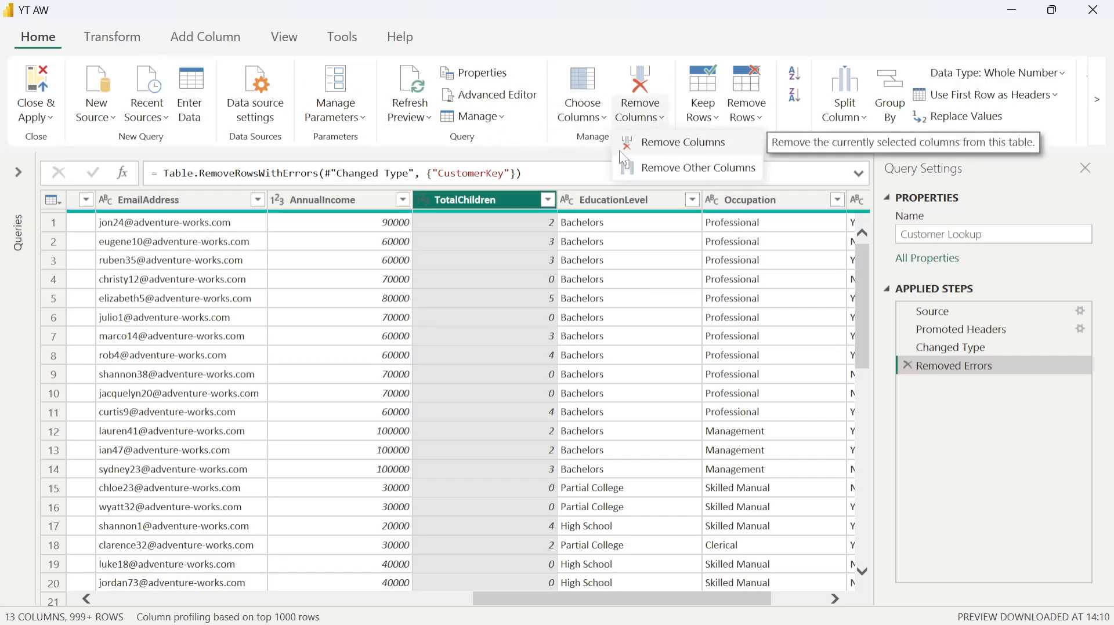
{"action": "left_click", "coordinate": [756, 110]}
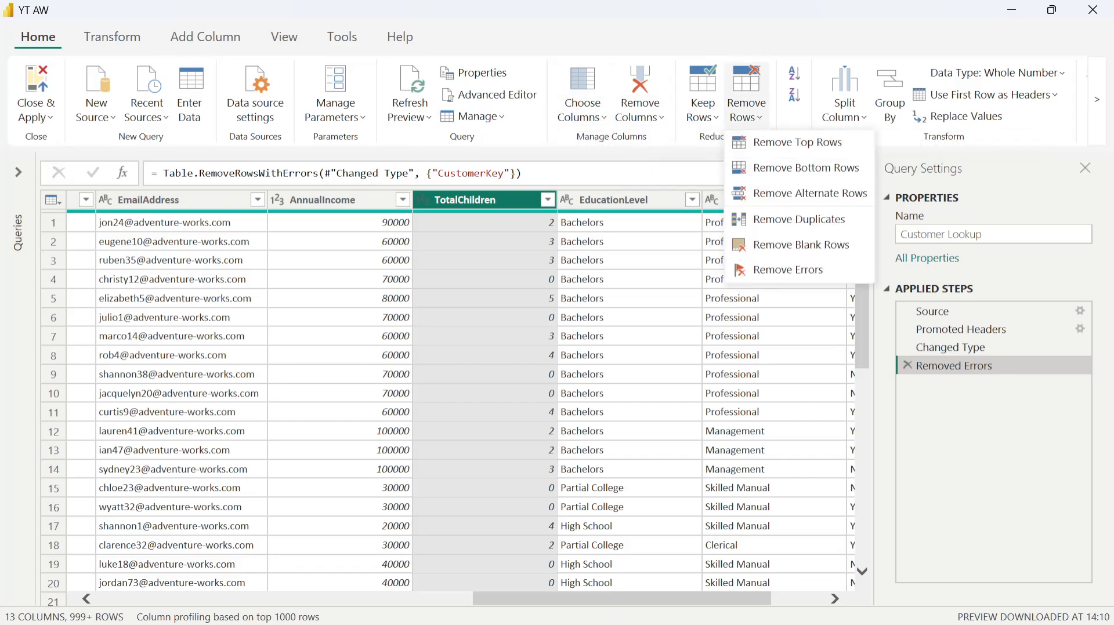
{"action": "mouse_move", "coordinate": [468, 215]}
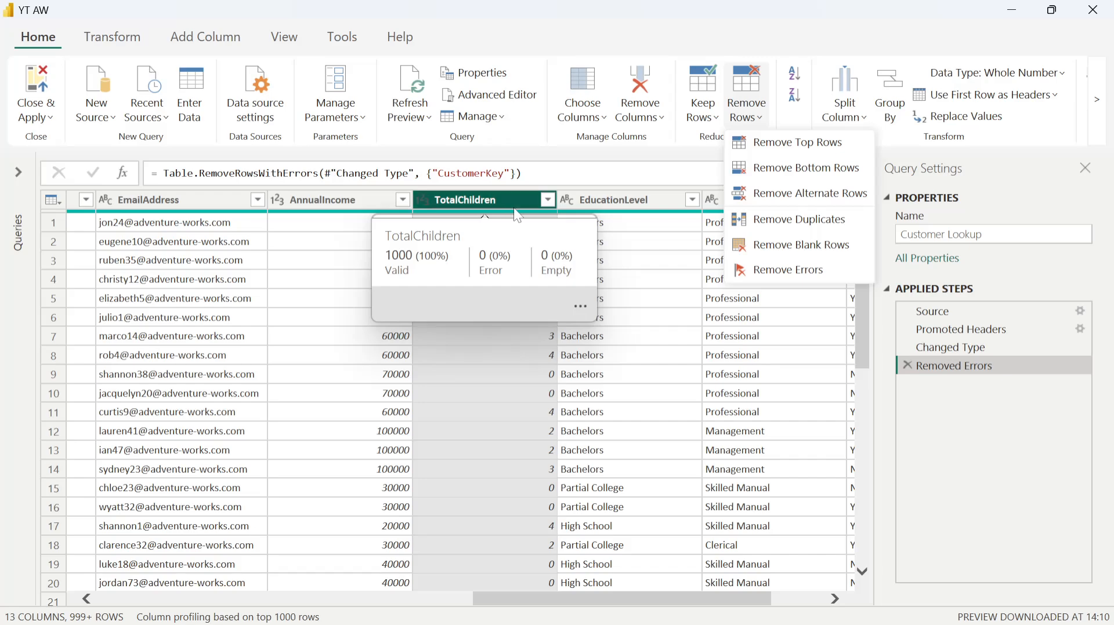
{"action": "left_click", "coordinate": [788, 247]}
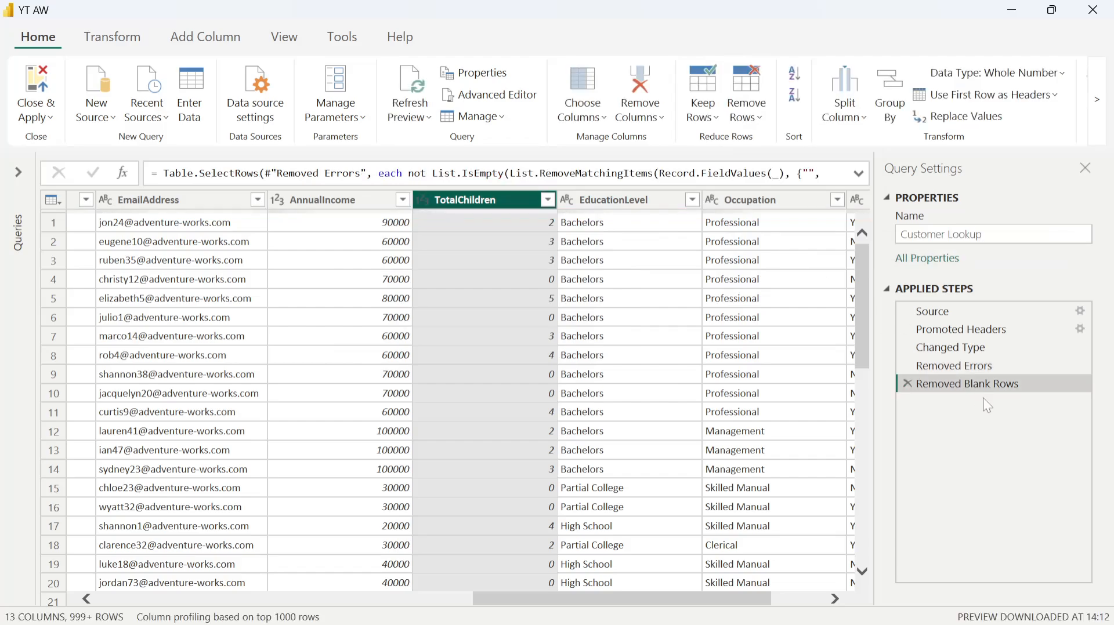
{"action": "left_click", "coordinate": [548, 199]}
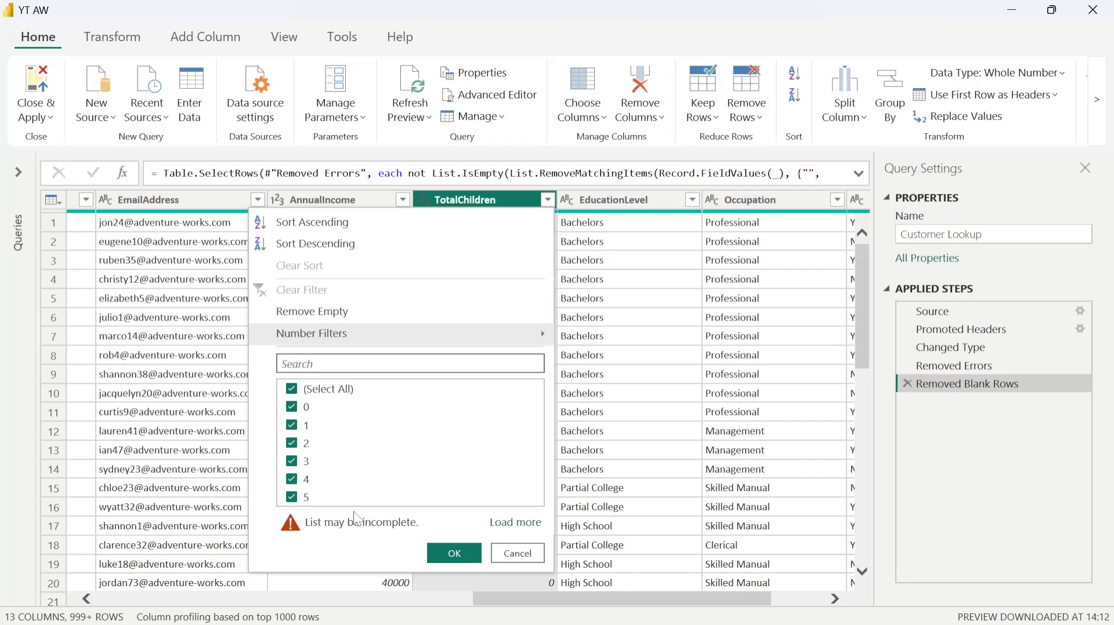
Switch to OBS, open a windowed projector for the My Viedo Capturing source, and shrink and move its window
{"action": "key", "text": "alt+Tab"}
{"action": "key", "text": "alt+Tab"}
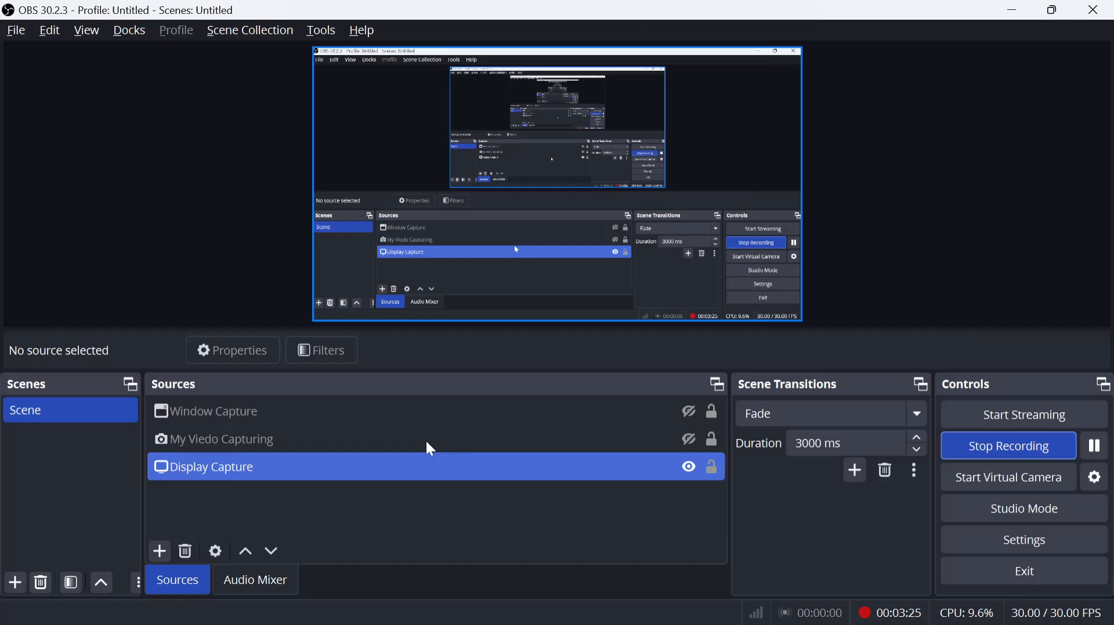
{"action": "left_click", "coordinate": [402, 435]}
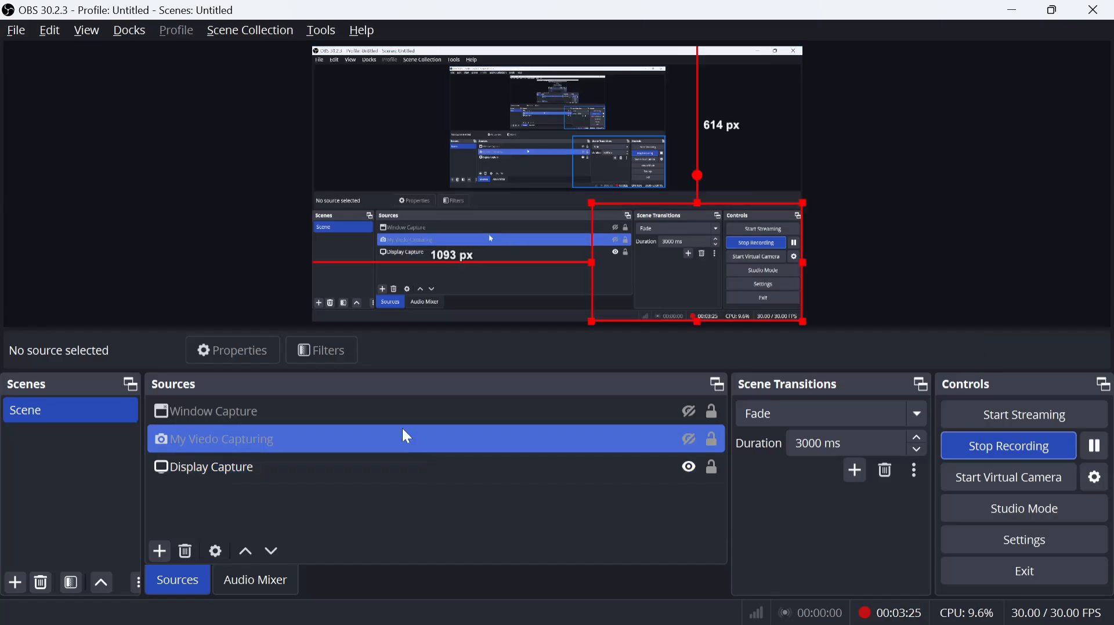
{"action": "right_click", "coordinate": [450, 448]}
{"action": "left_click", "coordinate": [510, 561]}
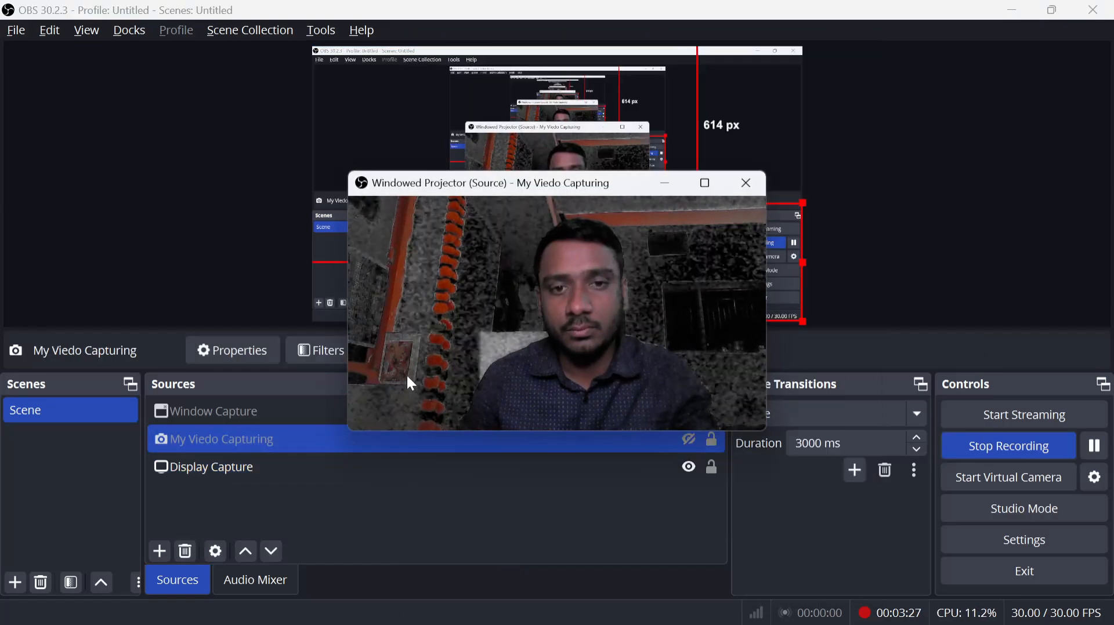
{"action": "left_click_drag", "start_coordinate": [353, 425], "coordinate": [576, 313]}
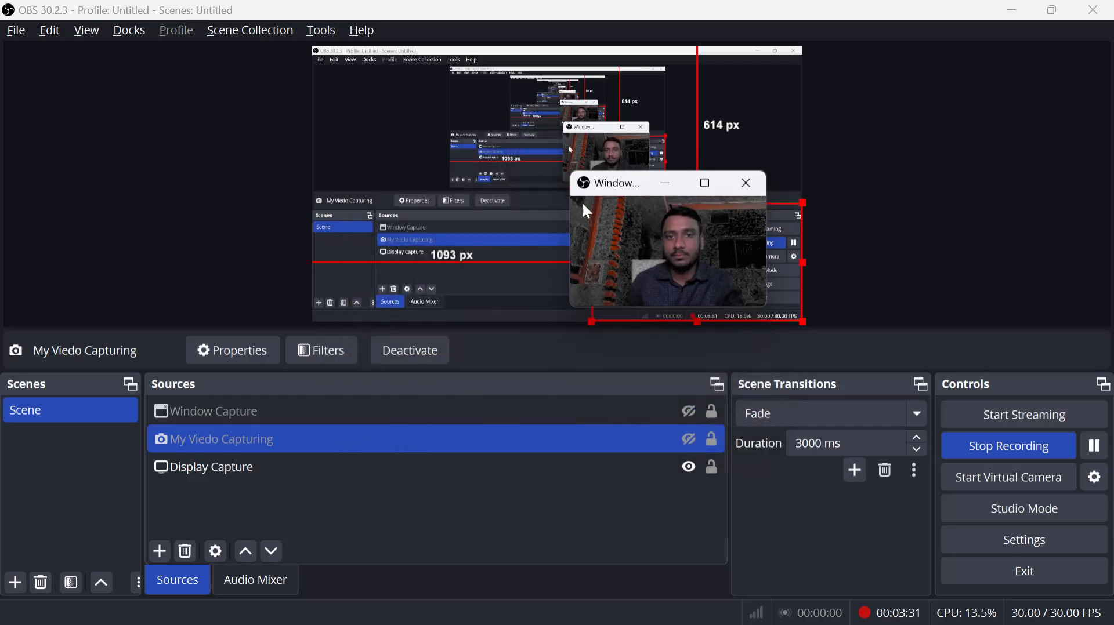
{"action": "left_click_drag", "start_coordinate": [580, 196], "coordinate": [883, 100]}
Return to the Power Query Editor and move the webcam projector window clear of the query settings
{"action": "key", "text": "alt+Tab"}
{"action": "key", "text": "alt+Tab"}
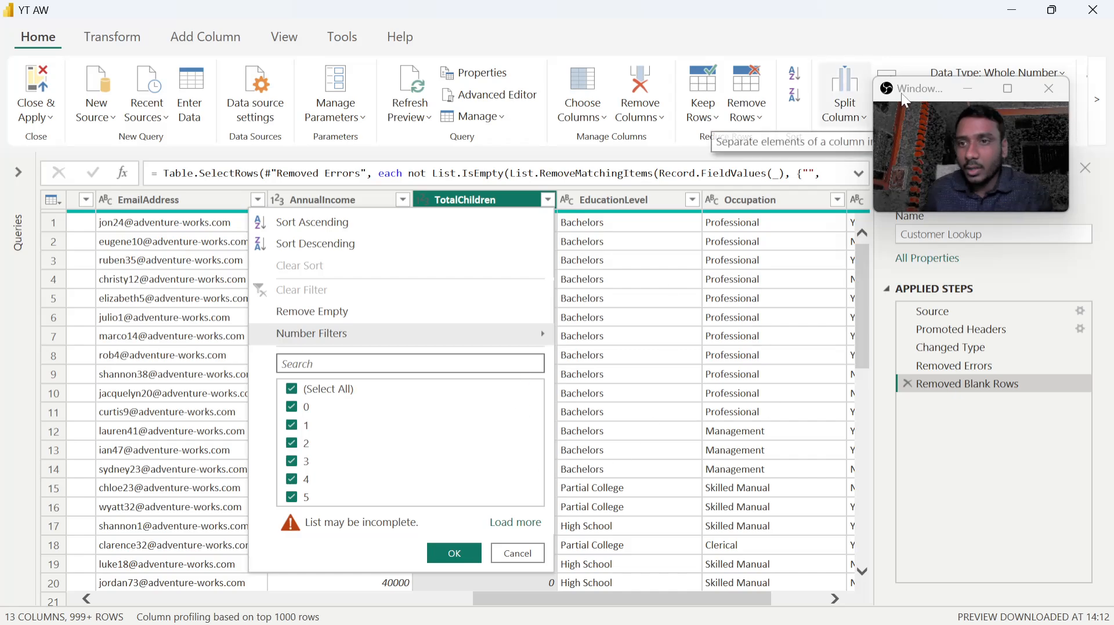
{"action": "left_click", "coordinate": [884, 88]}
{"action": "left_click", "coordinate": [883, 87]}
{"action": "left_click_drag", "start_coordinate": [883, 88], "coordinate": [842, 21]}
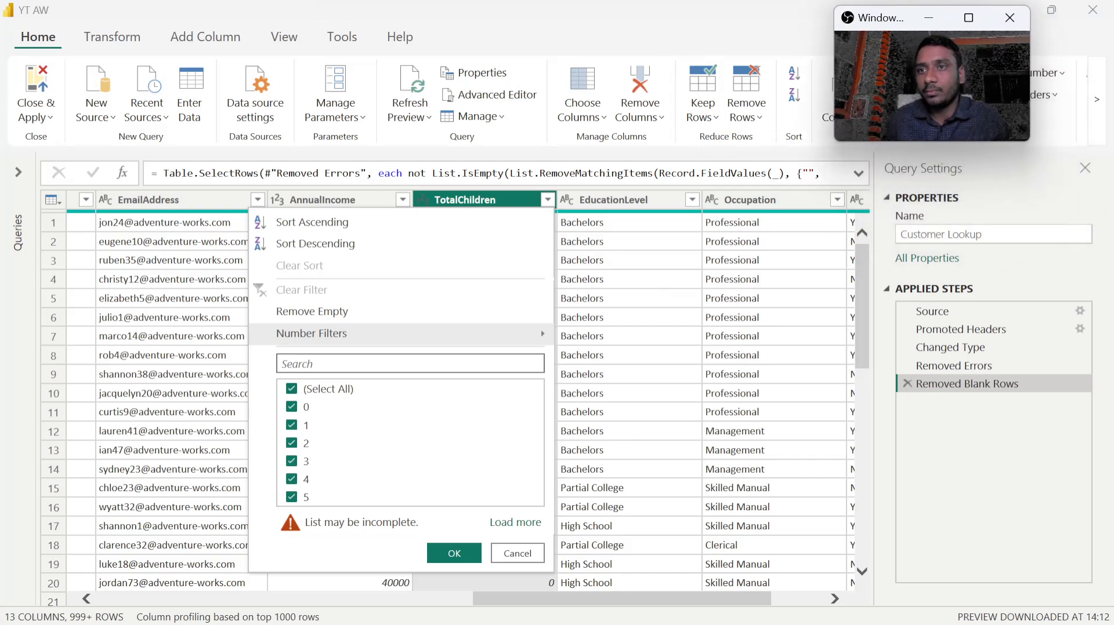
Dismiss the TotalChildren filter without changes, and begin a new conditional column named IsParent
{"action": "left_click", "coordinate": [518, 554]}
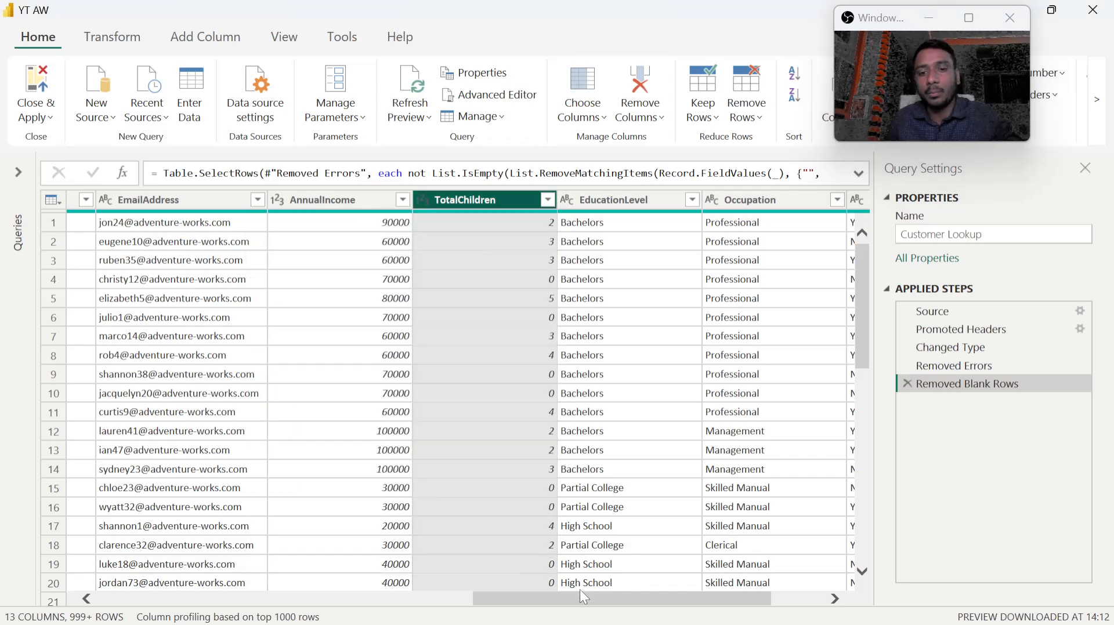
{"action": "left_click_drag", "start_coordinate": [592, 598], "coordinate": [645, 598]}
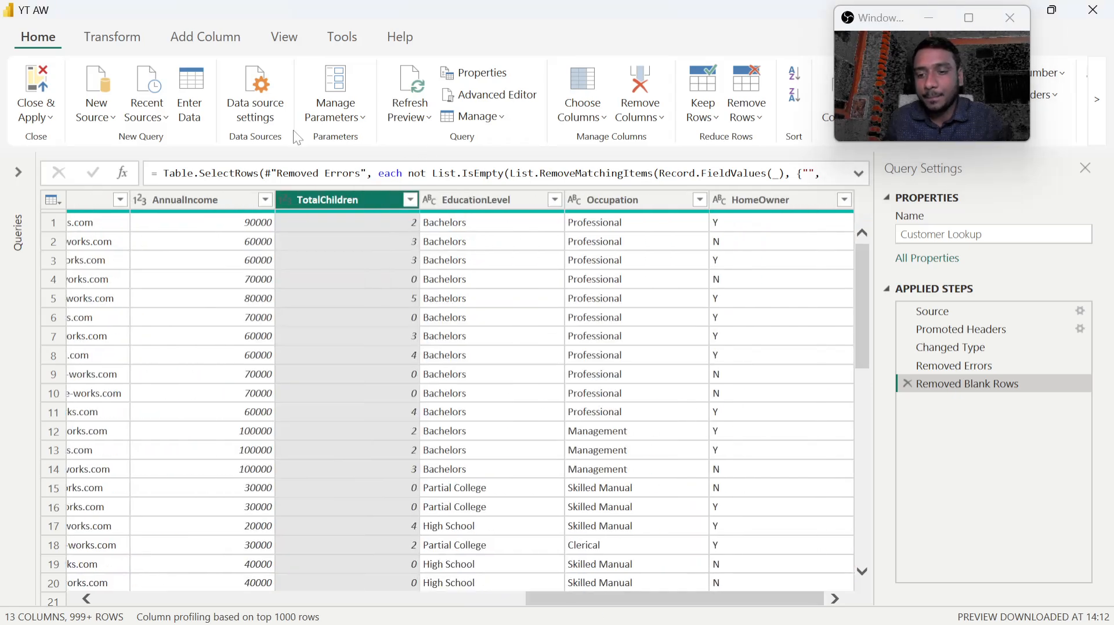
{"action": "left_click", "coordinate": [207, 37]}
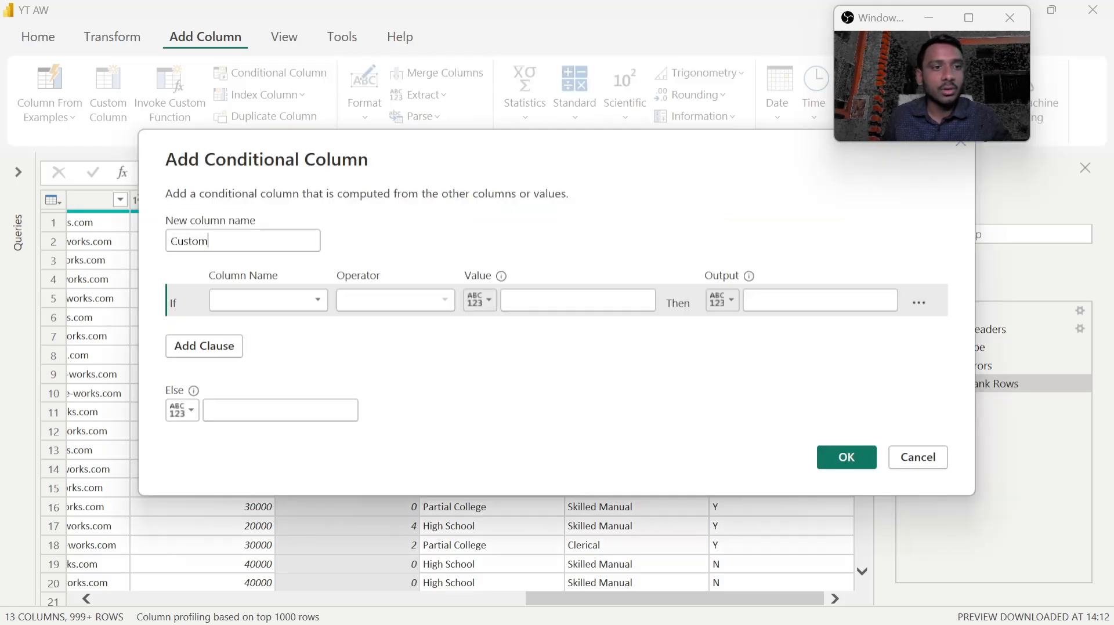
{"action": "left_click_drag", "start_coordinate": [210, 240], "coordinate": [153, 241]}
{"action": "key", "text": "BackSpace"}
{"action": "type", "text": "IsParent"}
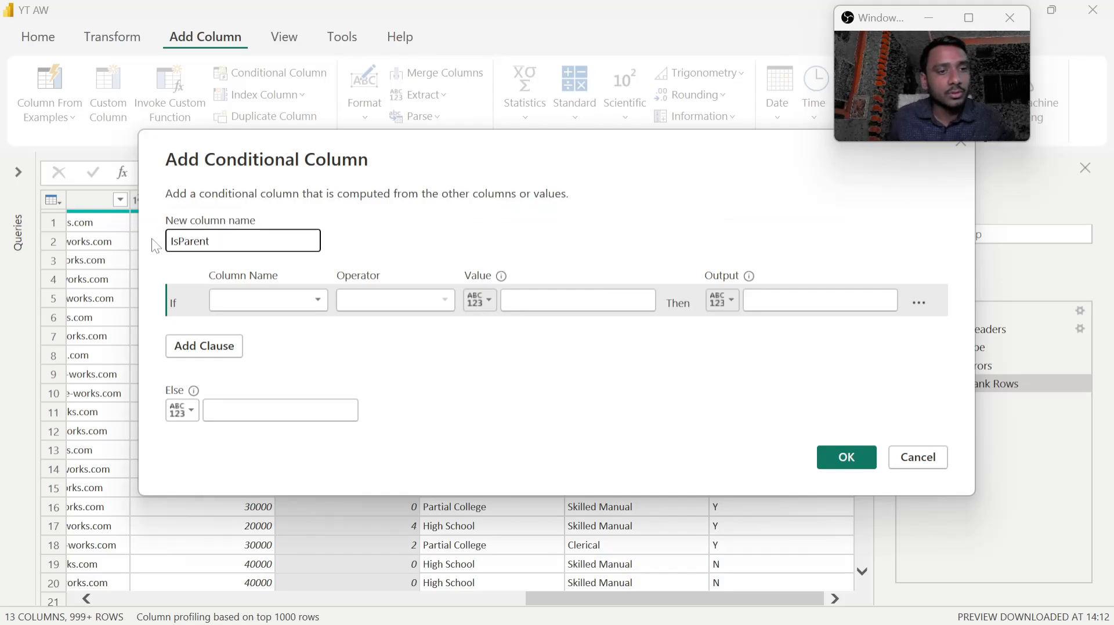
{"action": "left_click", "coordinate": [359, 241]}
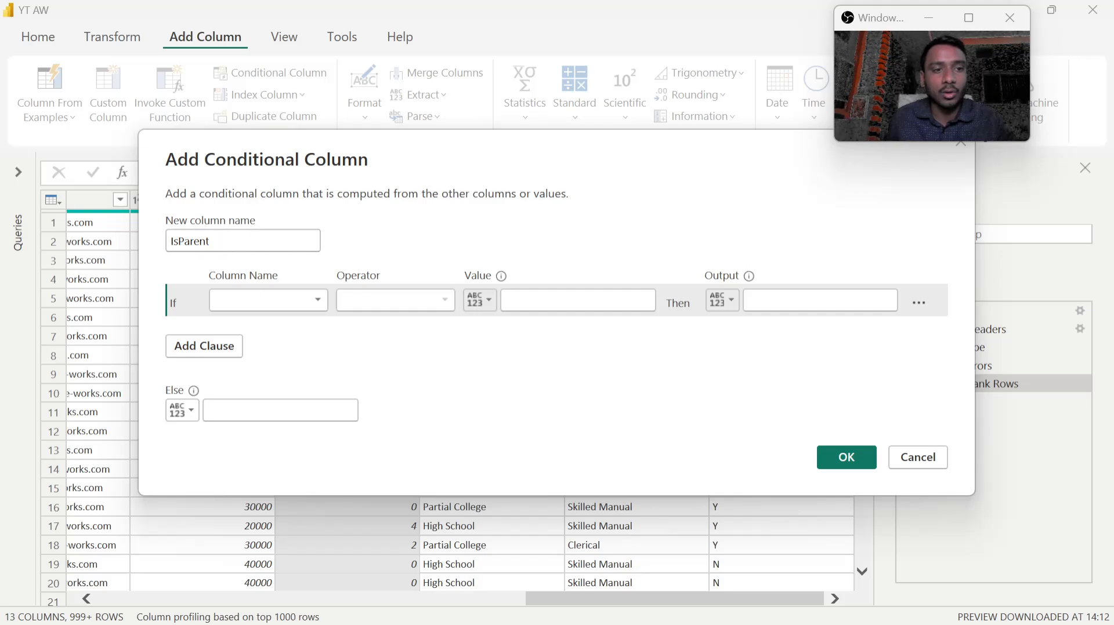
Set the IsParent column's first condition to output No when TotalChildren equals 0
{"action": "left_click", "coordinate": [318, 305]}
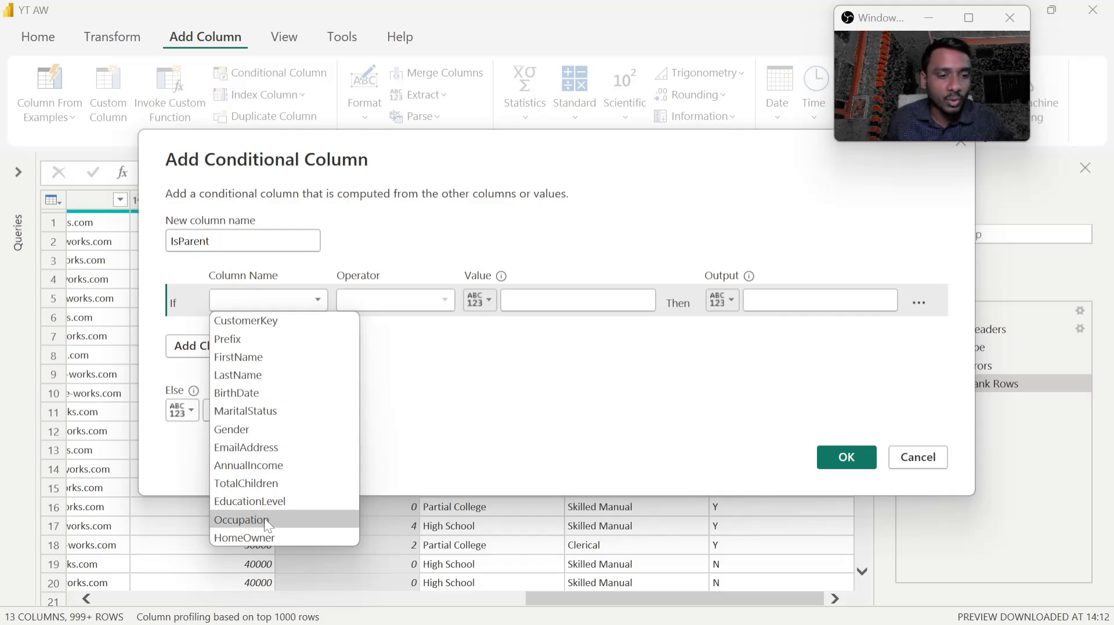
{"action": "left_click", "coordinate": [264, 484]}
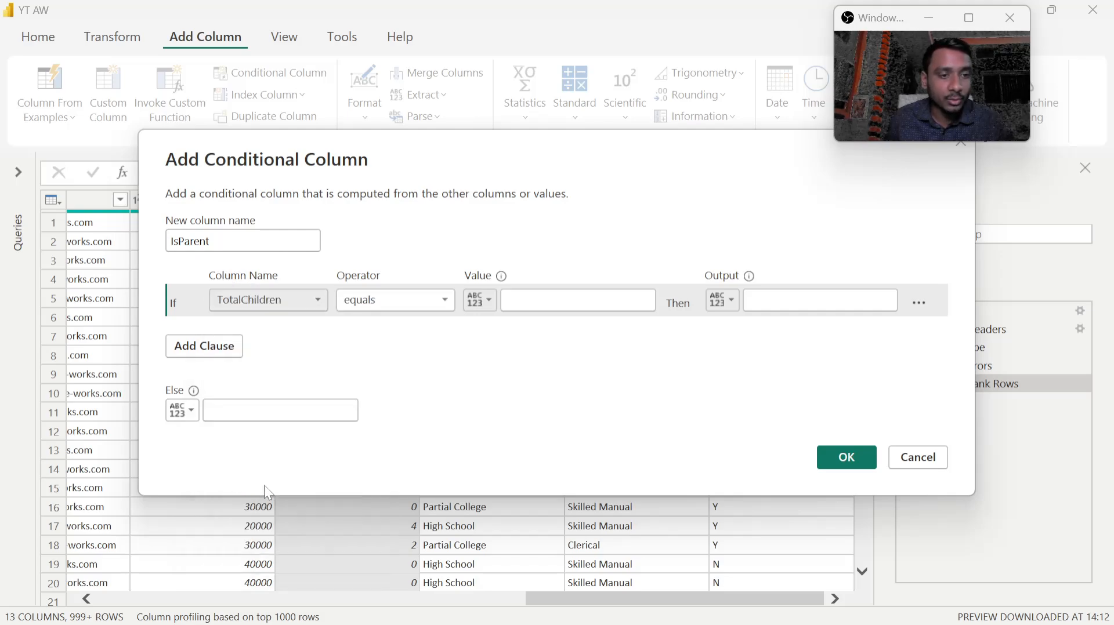
{"action": "left_click", "coordinate": [444, 301]}
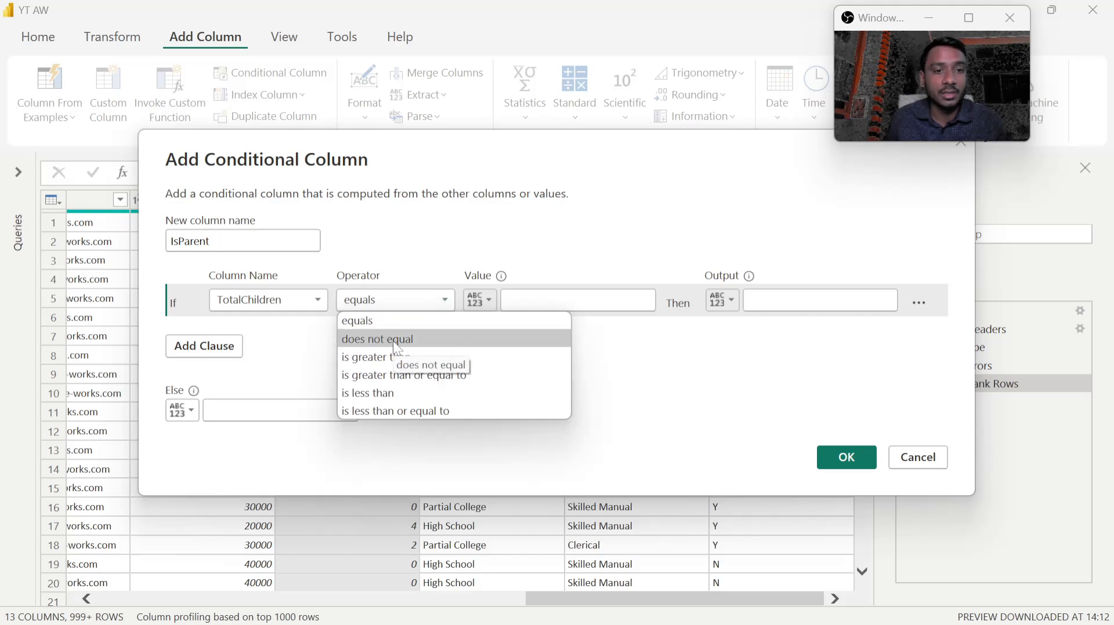
{"action": "left_click", "coordinate": [365, 321]}
{"action": "left_click", "coordinate": [542, 301]}
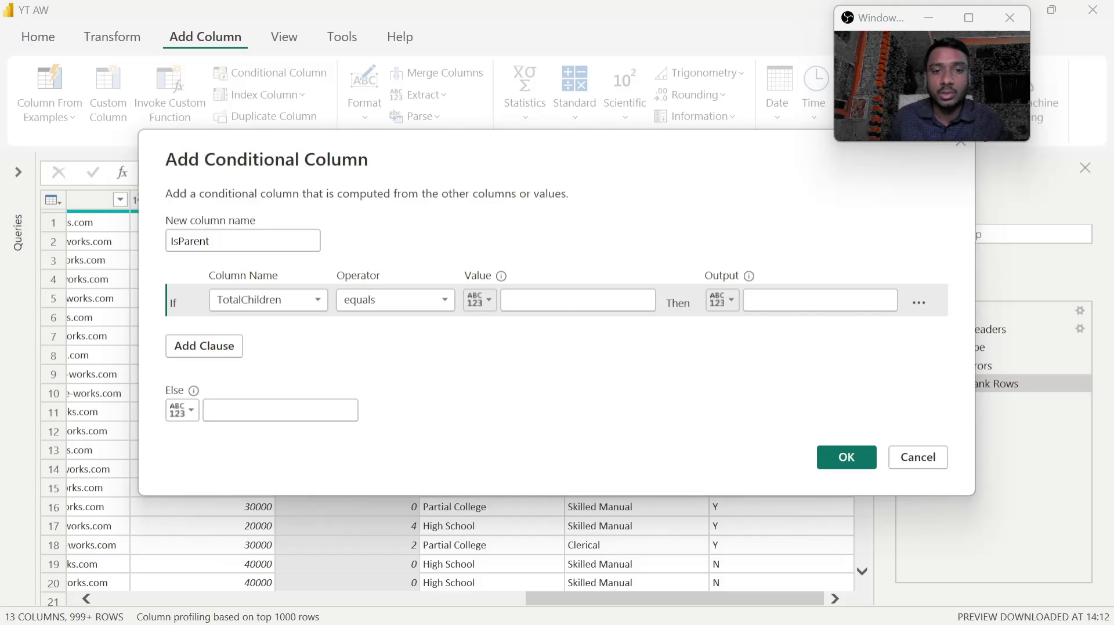
{"action": "type", "text": "0"}
{"action": "key", "text": "Tab"}
{"action": "key", "text": "Tab"}
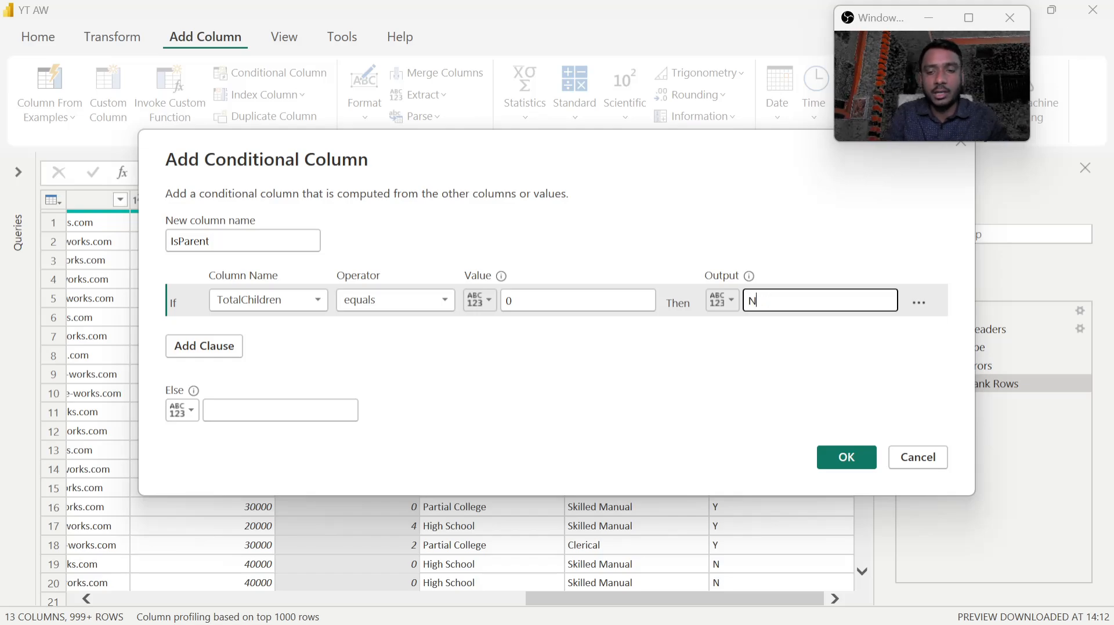
{"action": "left_click", "coordinate": [641, 356]}
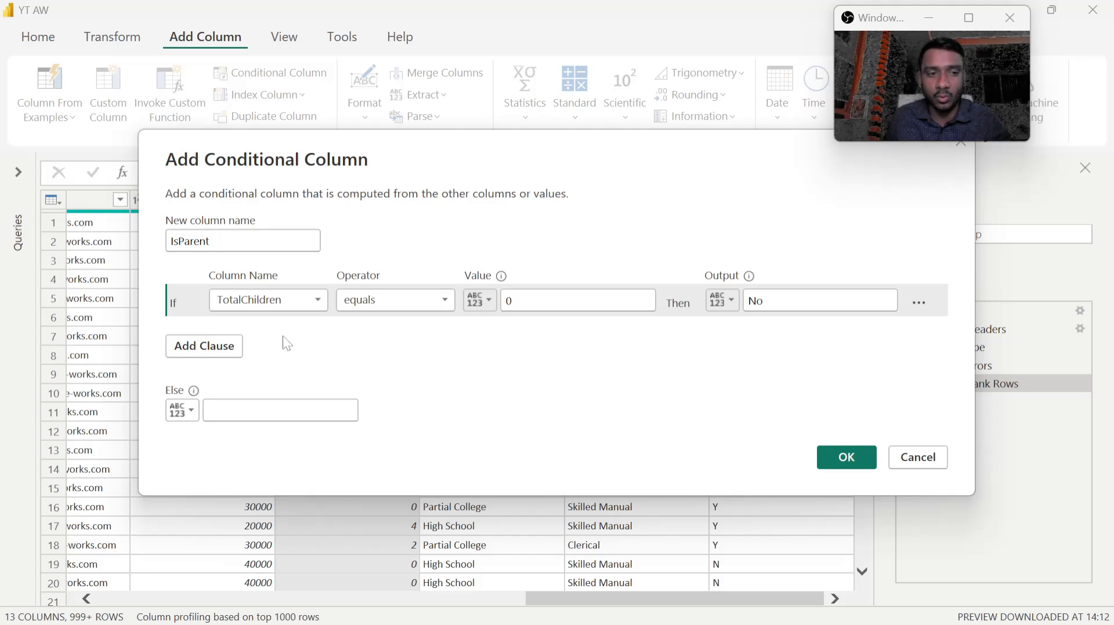
Add an else-if clause outputting Yes when TotalChildren is greater than or equal to 1, and create the IsParent column with NA as the else output
{"action": "left_click", "coordinate": [193, 360]}
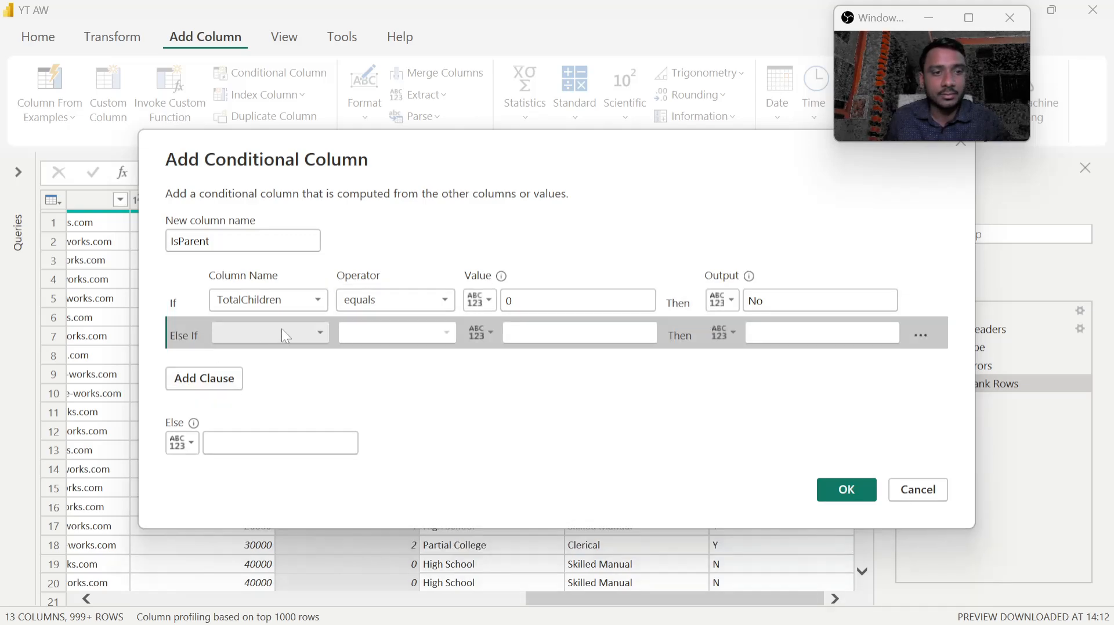
{"action": "left_click", "coordinate": [281, 330]}
{"action": "left_click", "coordinate": [261, 515]}
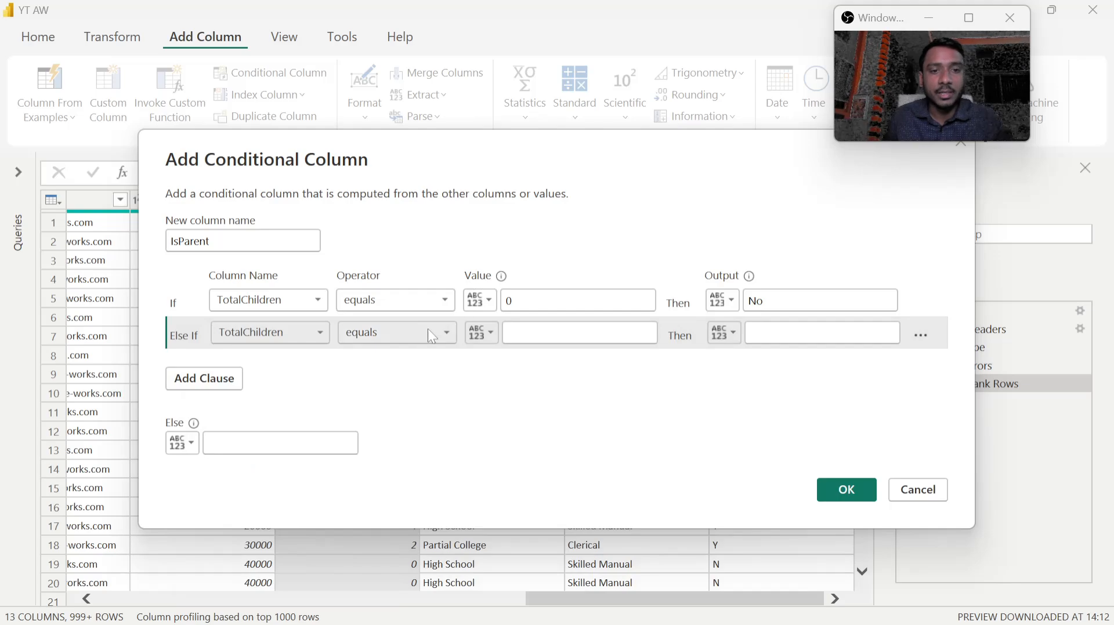
{"action": "left_click", "coordinate": [429, 332]}
{"action": "left_click", "coordinate": [407, 389]}
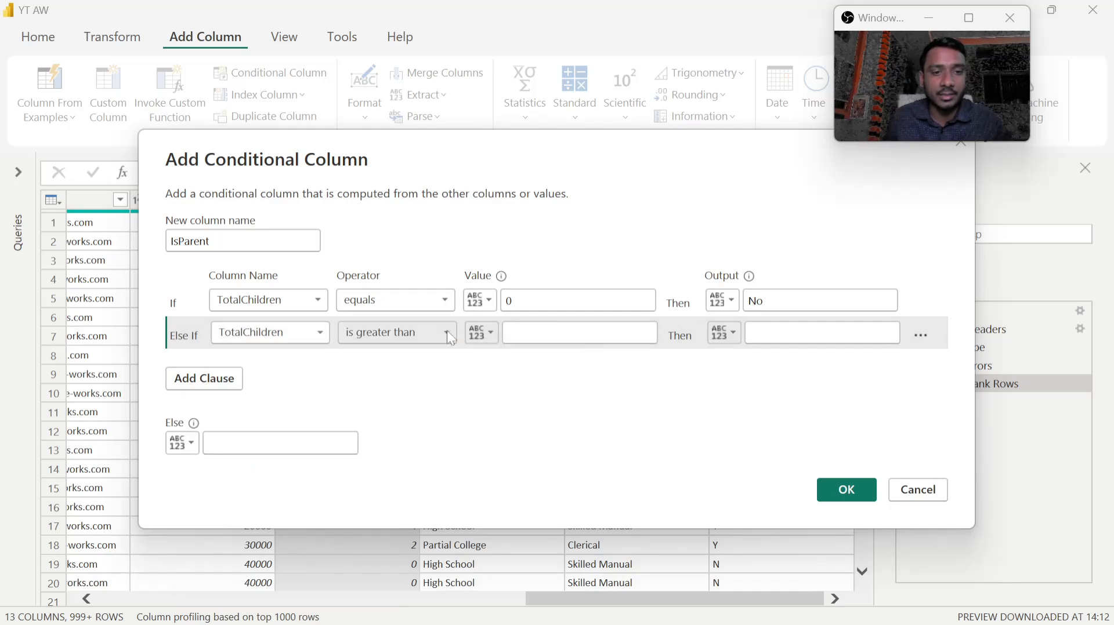
{"action": "left_click", "coordinate": [436, 335]}
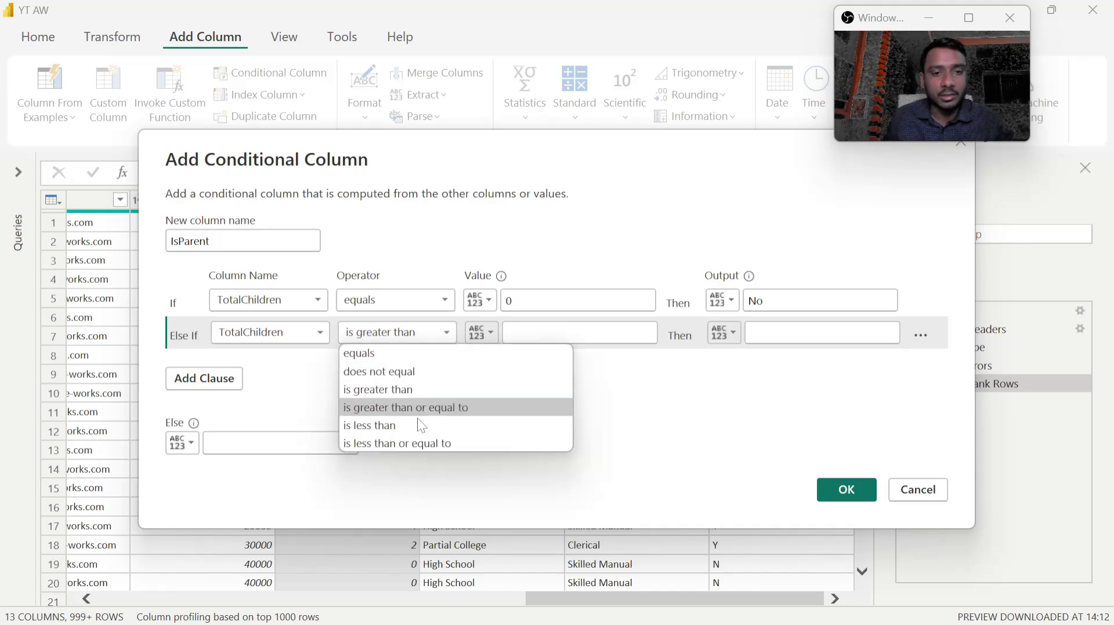
{"action": "left_click", "coordinate": [436, 409]}
{"action": "left_click", "coordinate": [534, 333]}
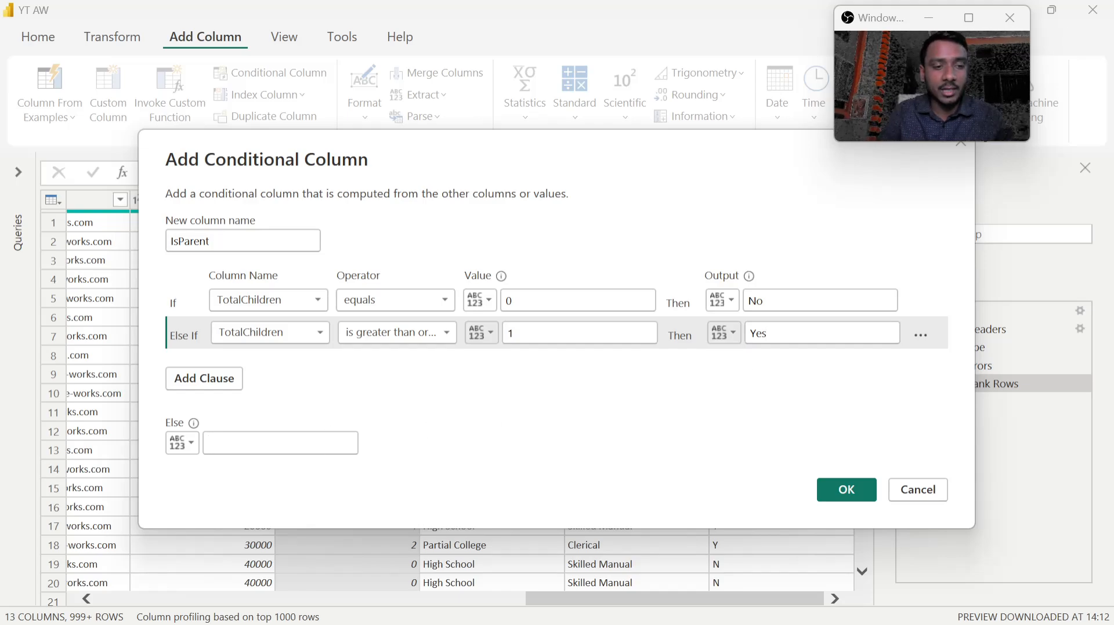
{"action": "type", "text": "NA"}
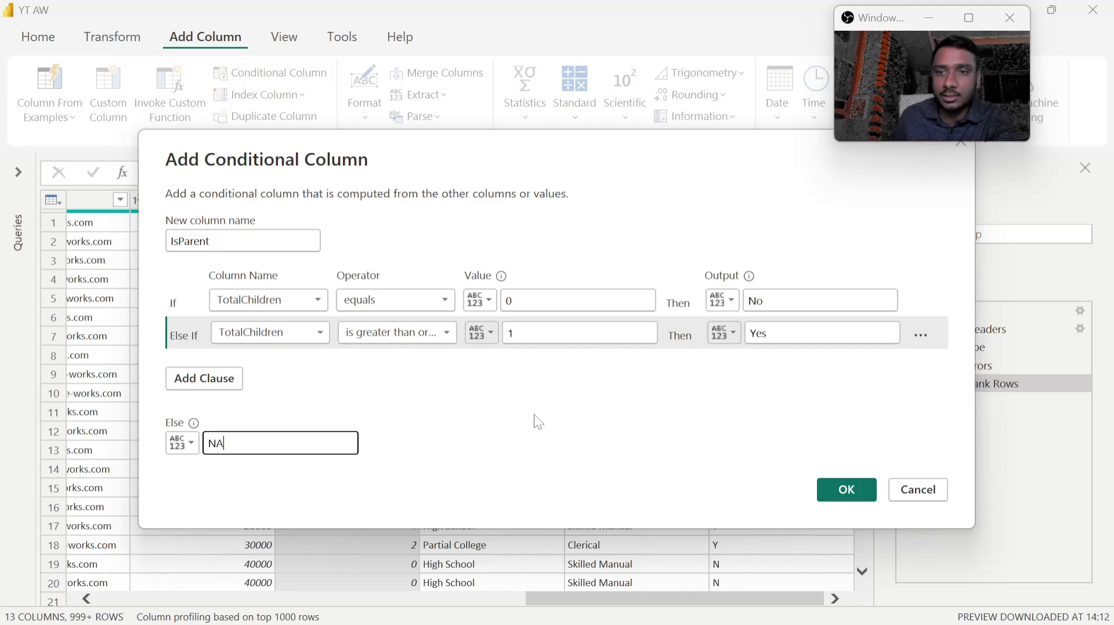
{"action": "left_click", "coordinate": [846, 491]}
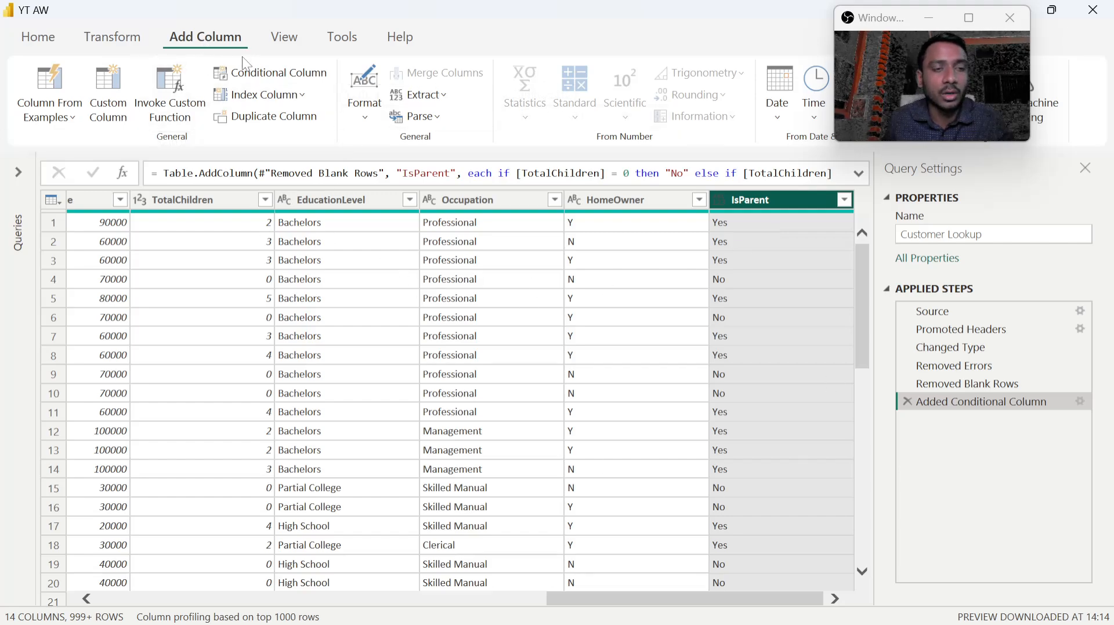
Examine the operators available for the Occupation column in a new conditional column, and dismiss the dialog without creating it
{"action": "left_click", "coordinate": [312, 82]}
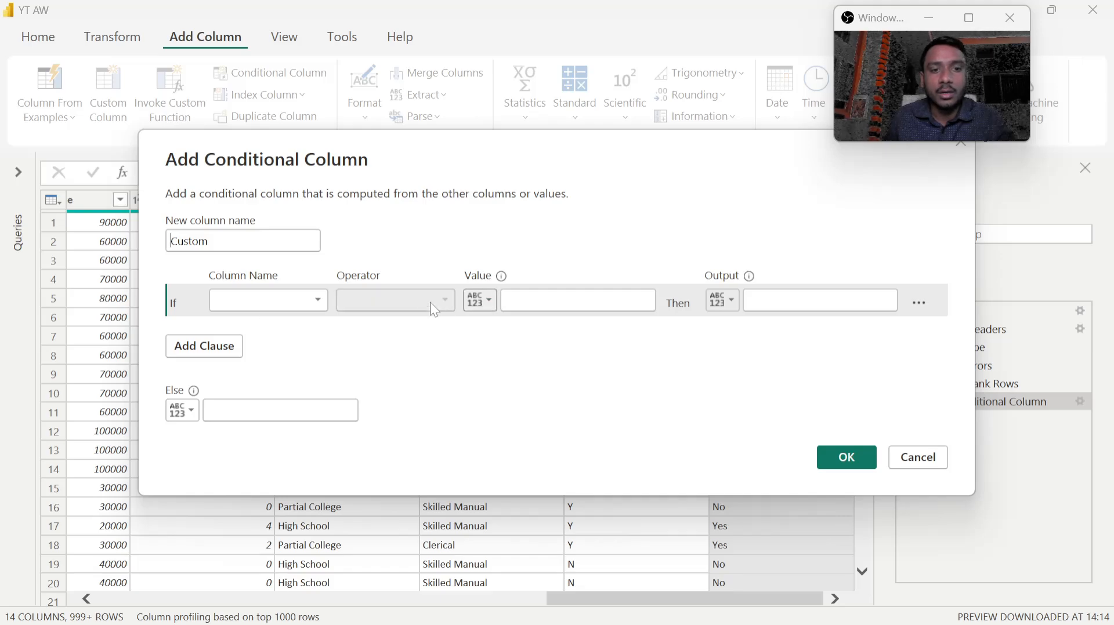
{"action": "left_click", "coordinate": [258, 301]}
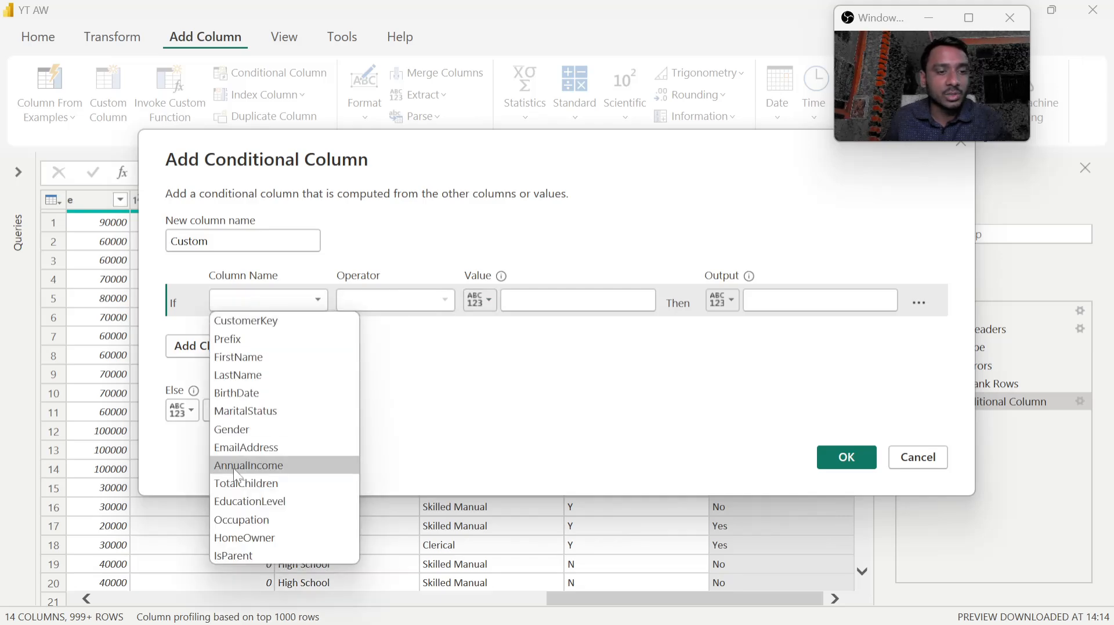
{"action": "left_click", "coordinate": [249, 513]}
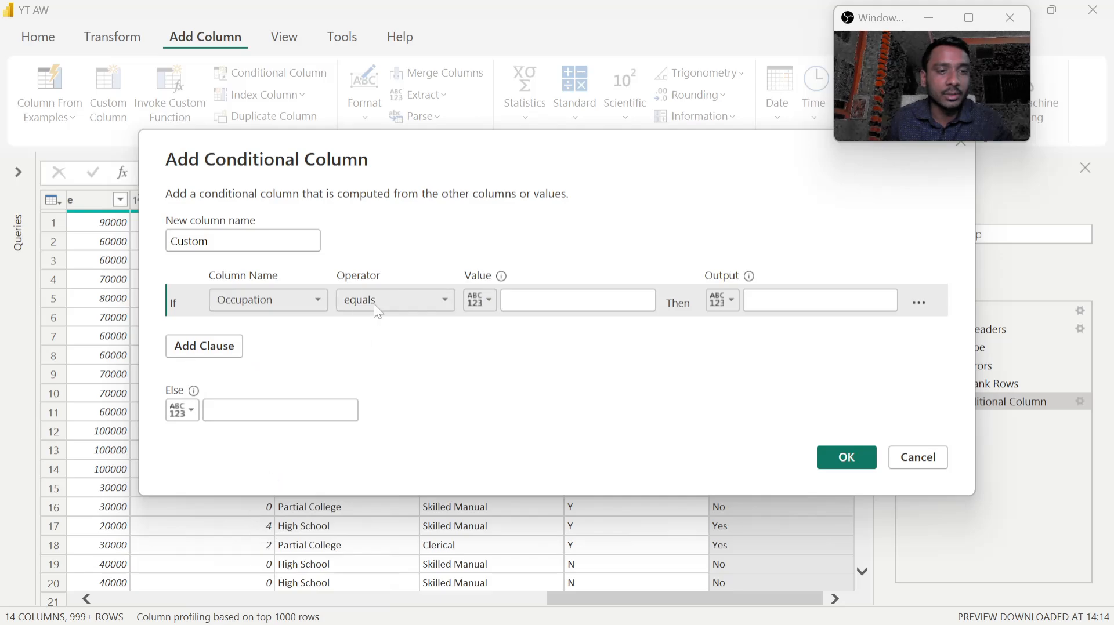
{"action": "left_click", "coordinate": [377, 304]}
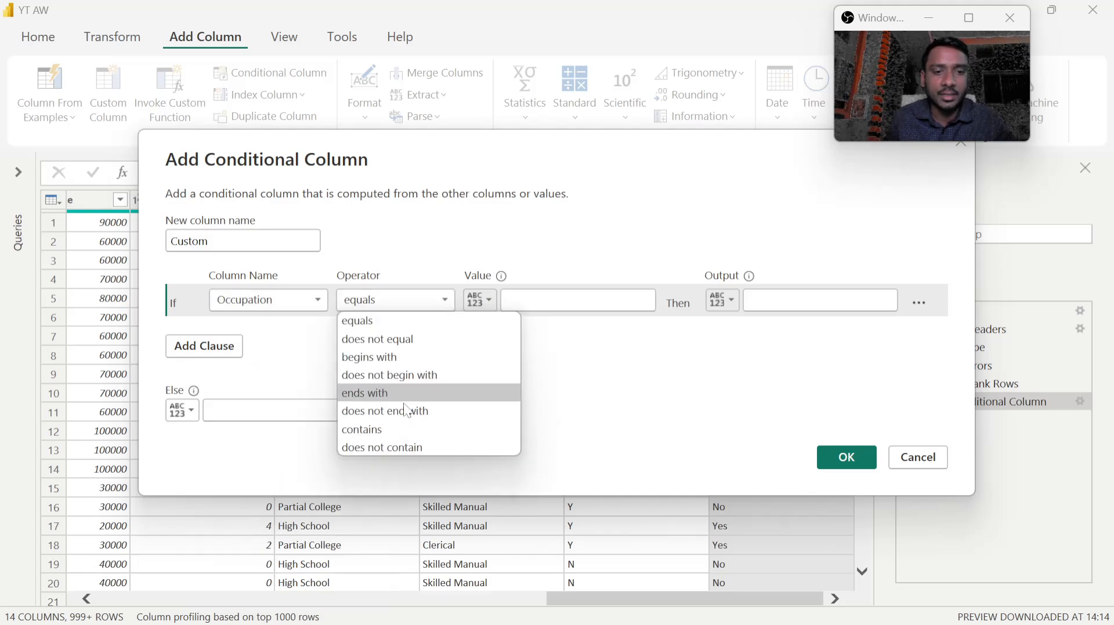
{"action": "left_click", "coordinate": [372, 314]}
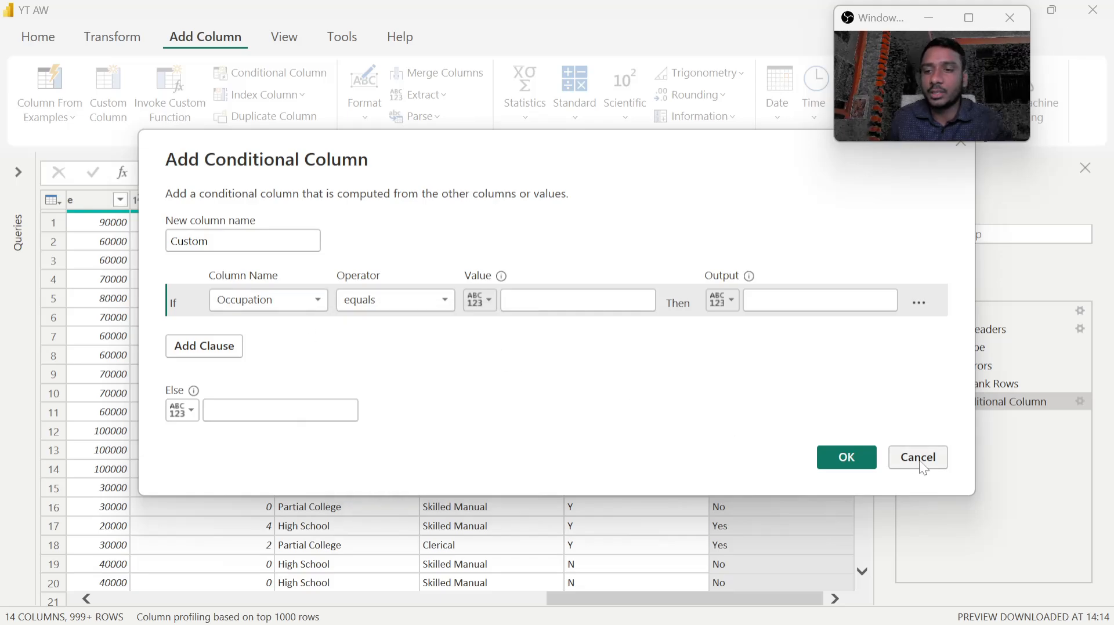
{"action": "left_click", "coordinate": [404, 310]}
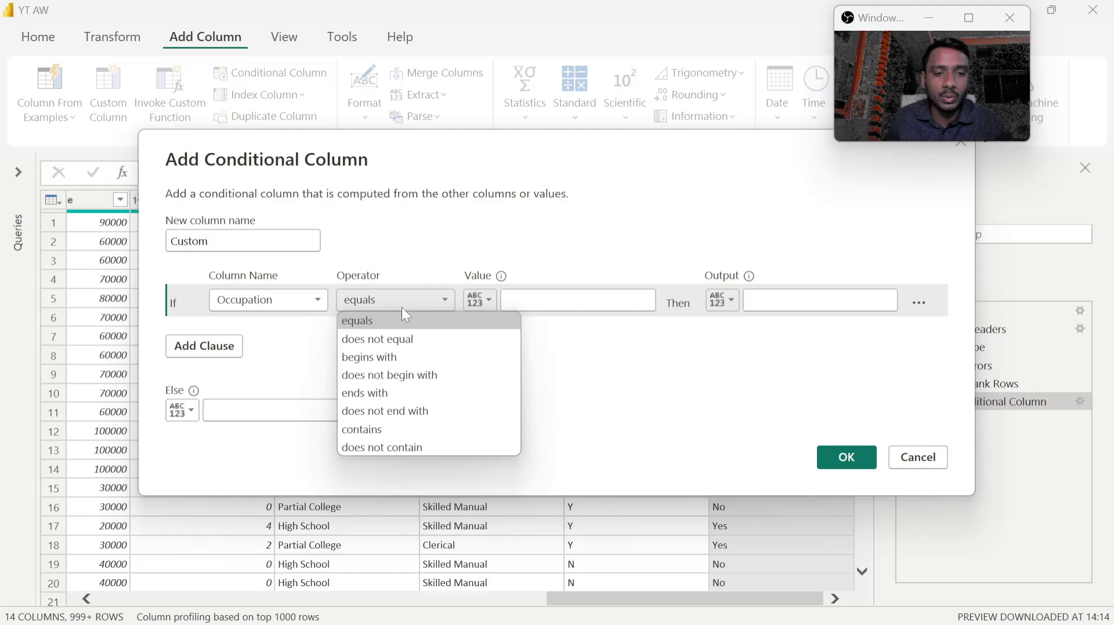
{"action": "left_click", "coordinate": [915, 459]}
{"action": "left_click", "coordinate": [917, 458]}
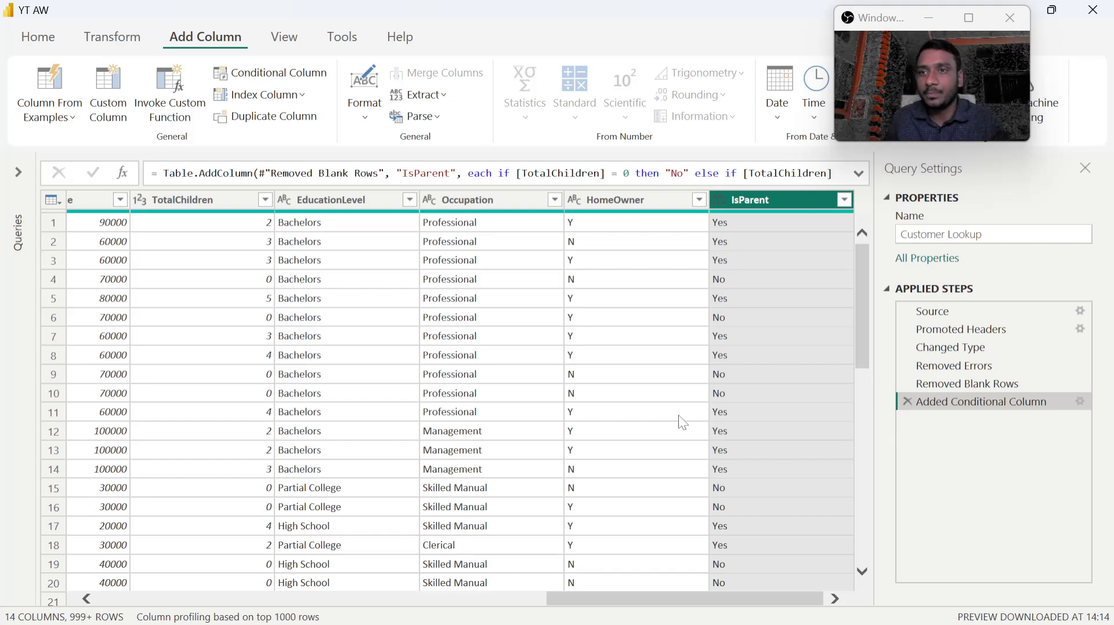
Move the webcam projector window clear of the AI Insights commands
{"action": "left_click_drag", "start_coordinate": [649, 596], "coordinate": [494, 612]}
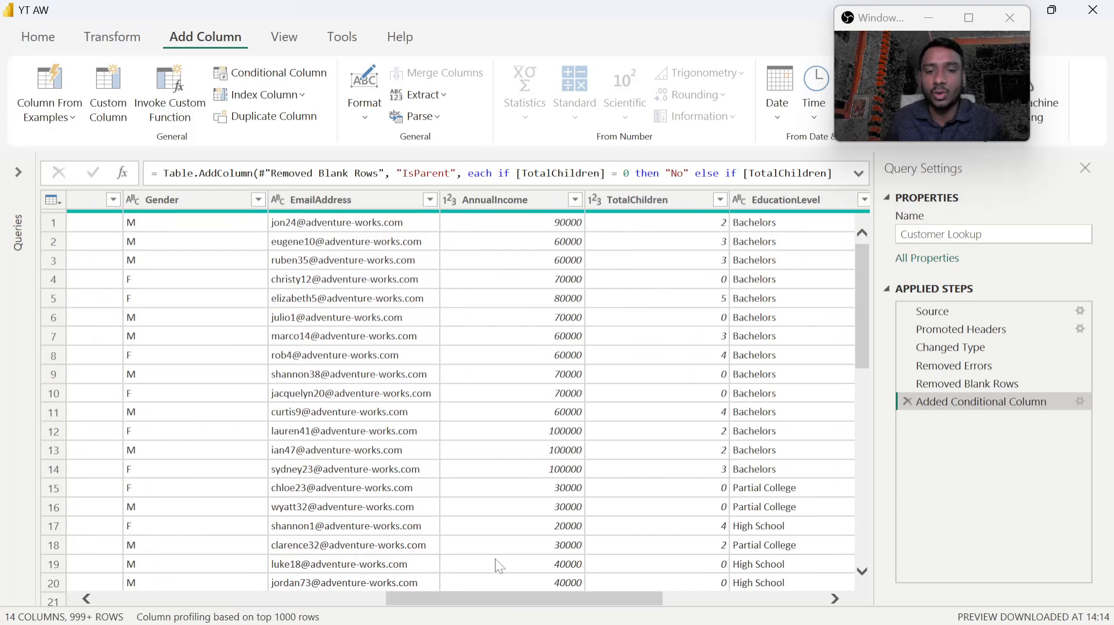
{"action": "left_click_drag", "start_coordinate": [503, 595], "coordinate": [665, 574]}
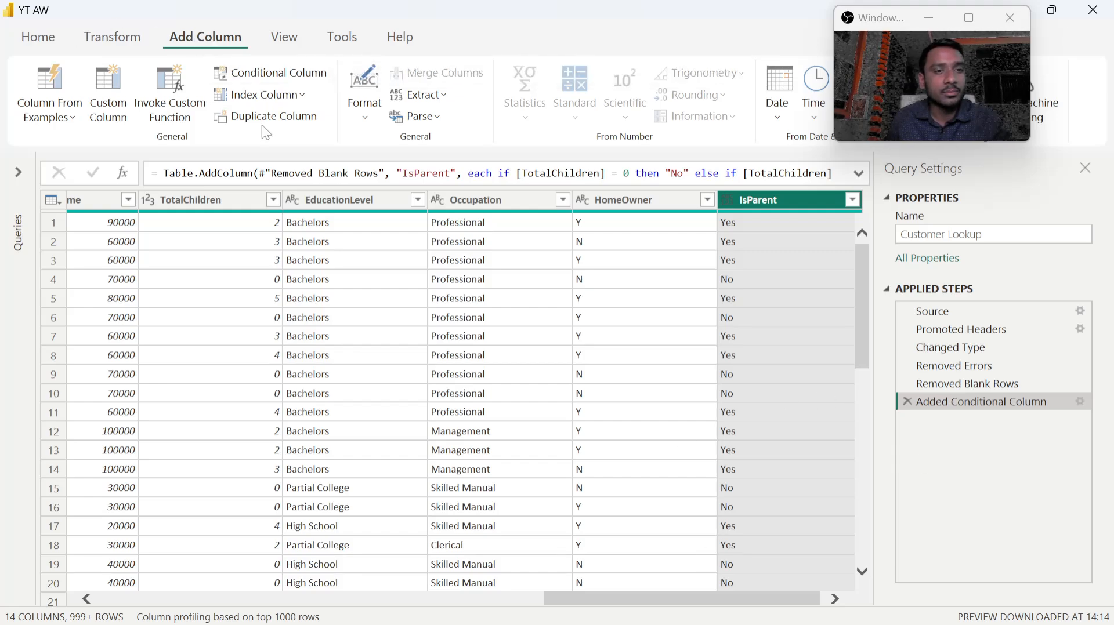
{"action": "left_click_drag", "start_coordinate": [675, 598], "coordinate": [482, 593]}
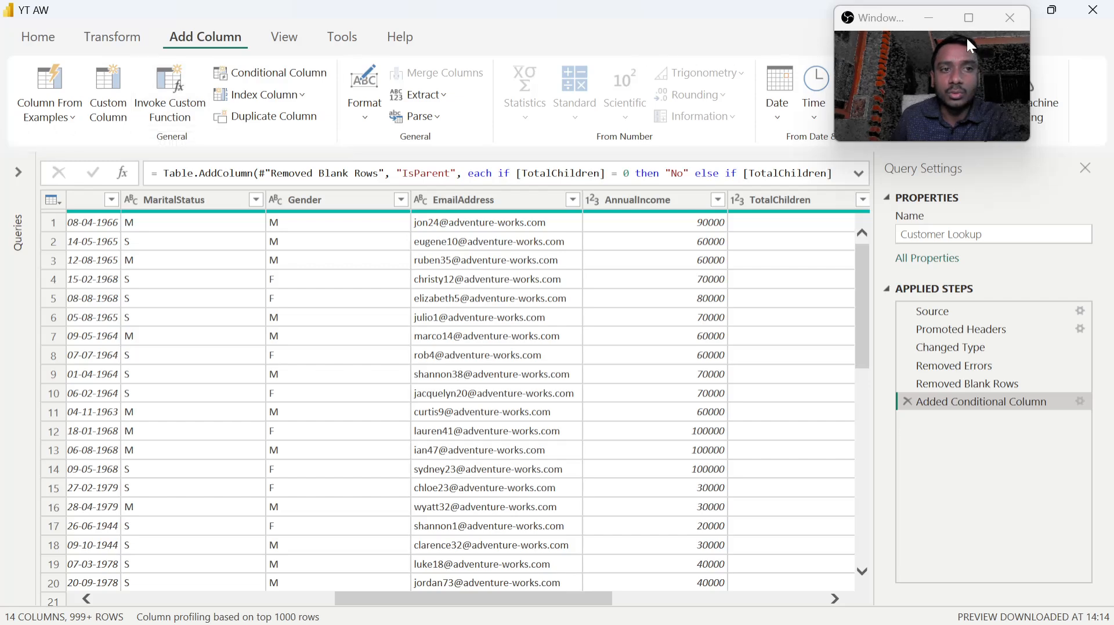
{"action": "left_click_drag", "start_coordinate": [880, 26], "coordinate": [567, 158]}
{"action": "left_click_drag", "start_coordinate": [614, 141], "coordinate": [763, 56]}
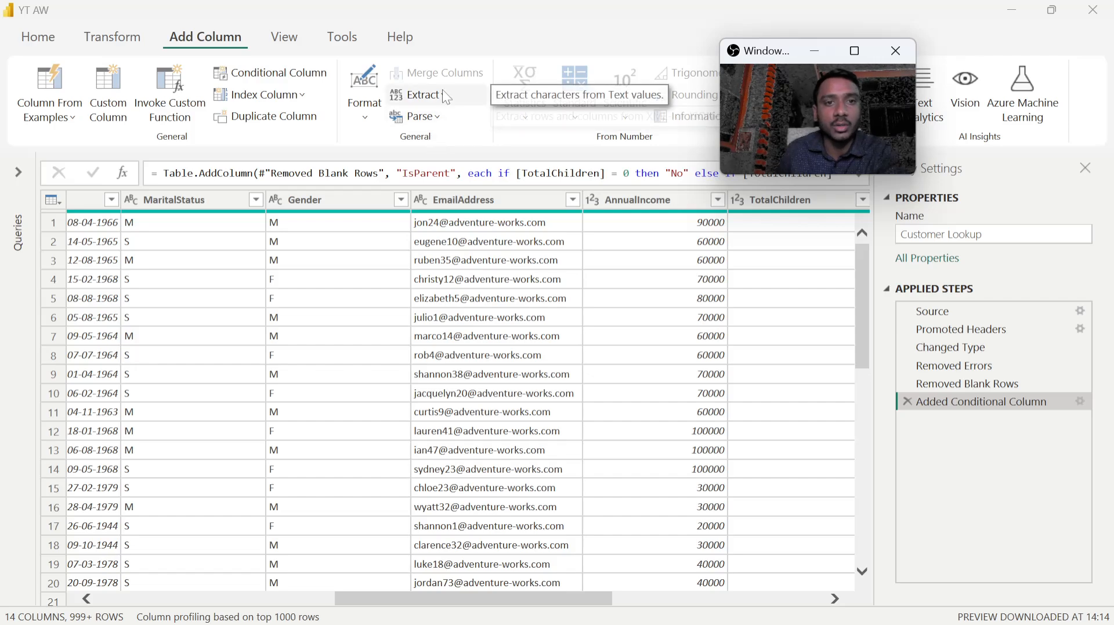
Add a column extracting the text after the @ delimiter from the selected IsParent column, keeping the default advanced options
{"action": "left_click", "coordinate": [424, 95]}
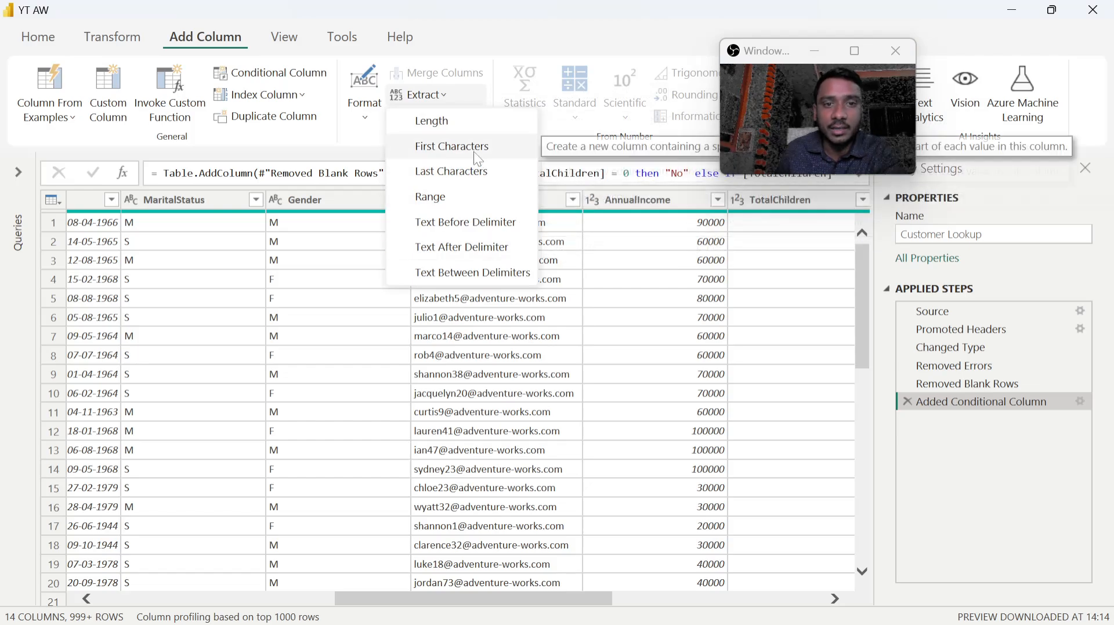
{"action": "left_click", "coordinate": [437, 97]}
{"action": "left_click", "coordinate": [439, 97]}
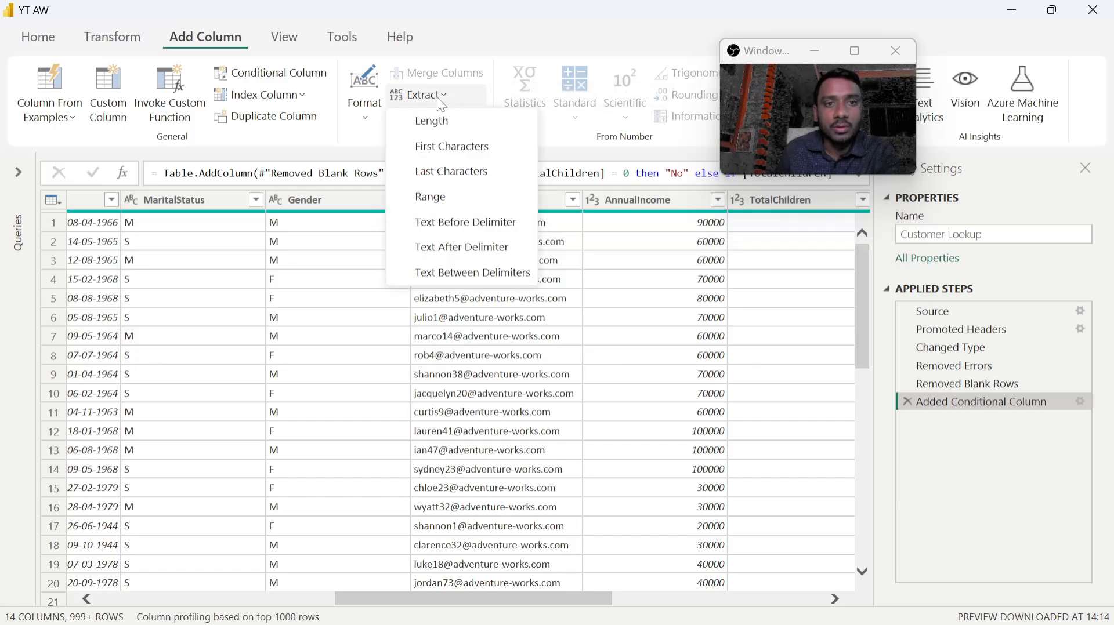
{"action": "left_click", "coordinate": [467, 249]}
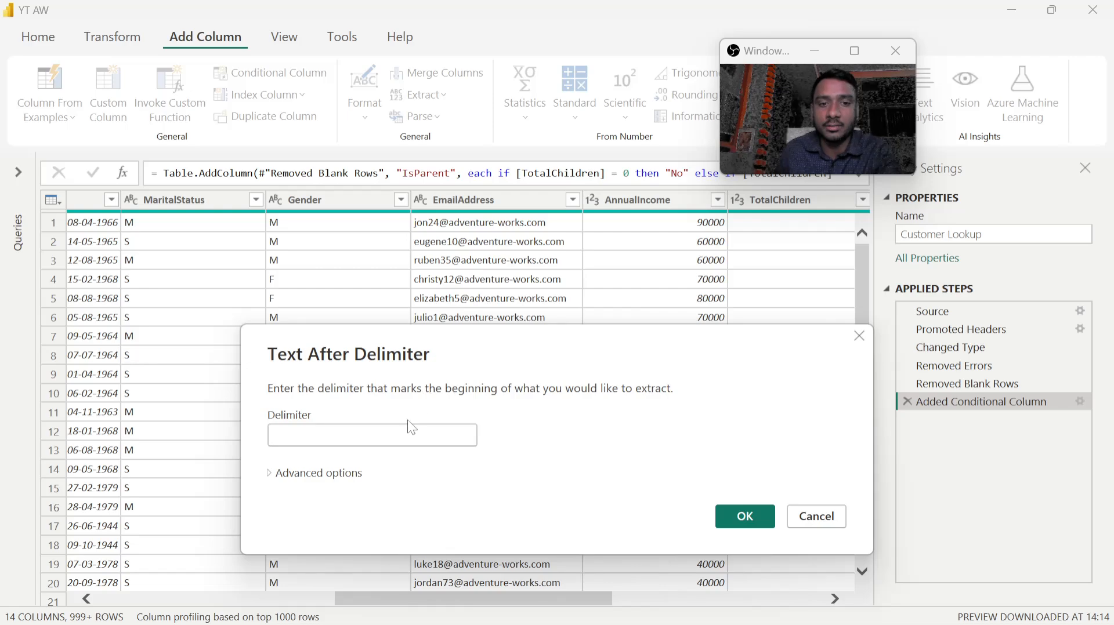
{"action": "type", "text": "@"}
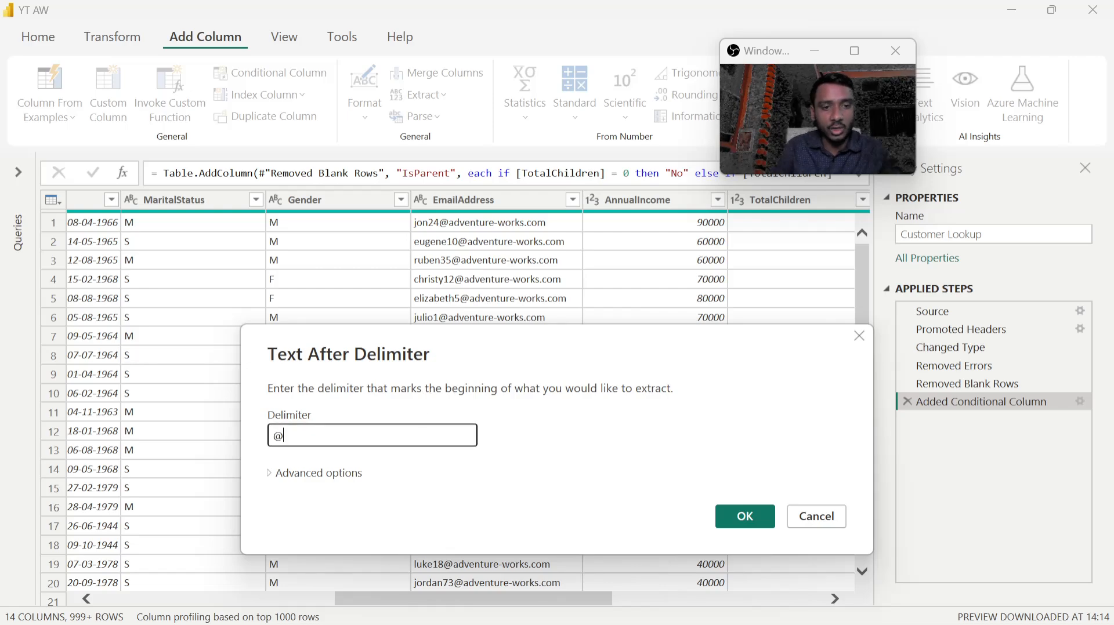
{"action": "left_click", "coordinate": [289, 474]}
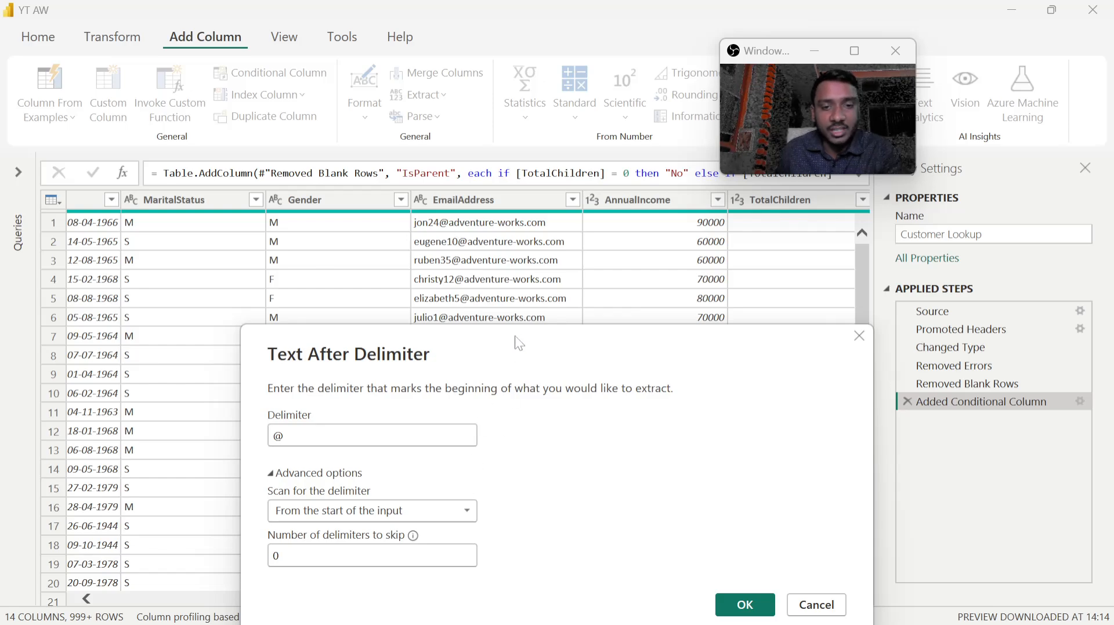
{"action": "left_click_drag", "start_coordinate": [517, 340], "coordinate": [421, 283]}
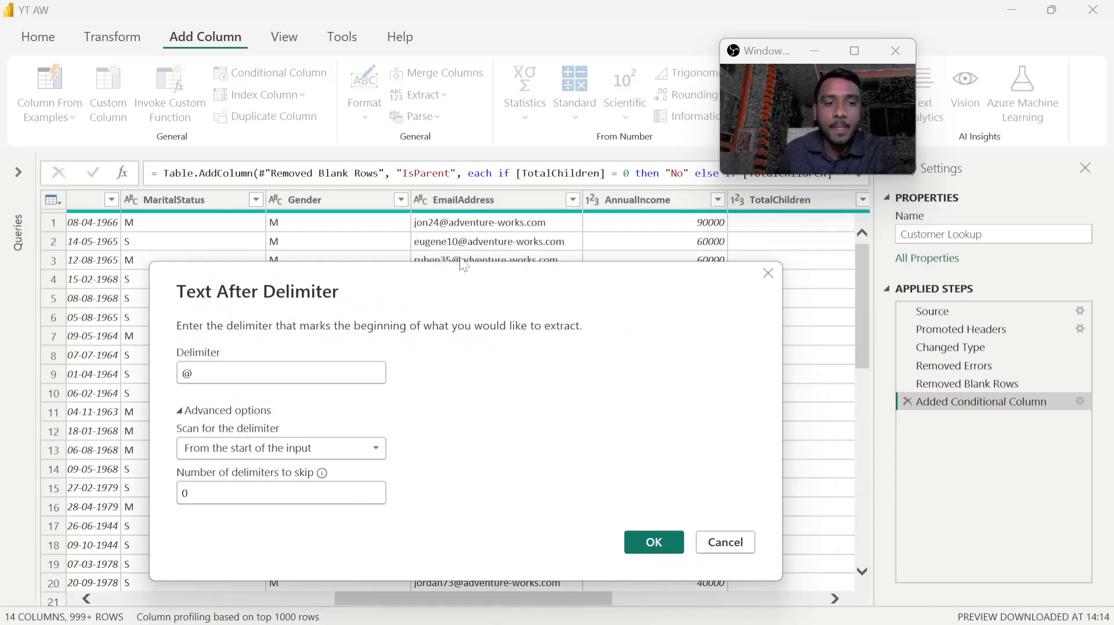
{"action": "left_click", "coordinate": [645, 544]}
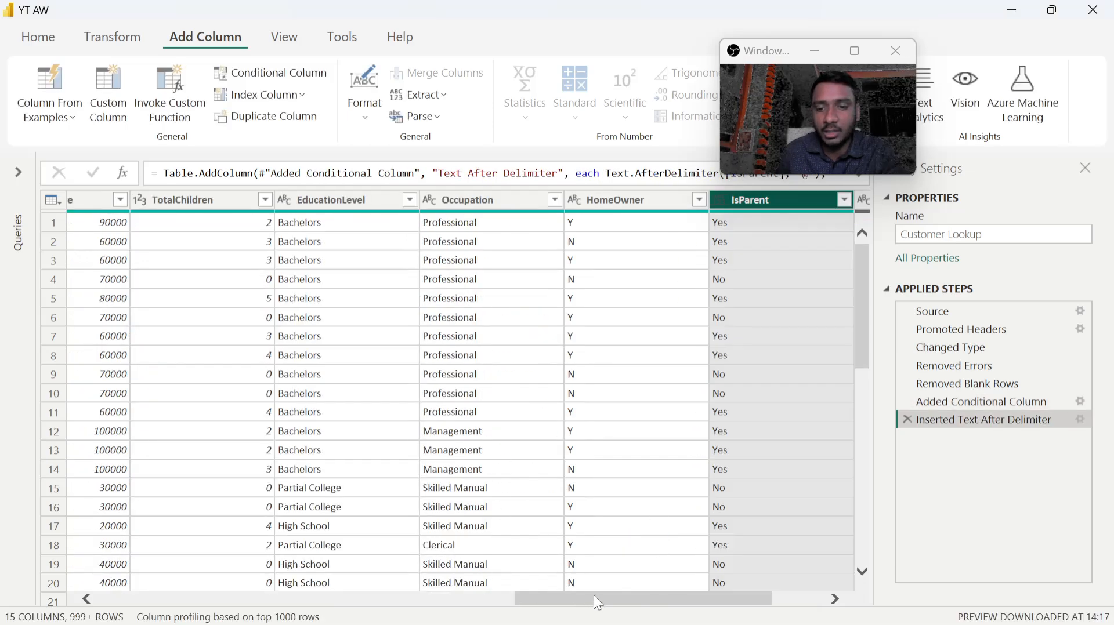
Inspect the Text After Delimiter column and its extraction settings, and close the settings without changes
{"action": "left_click_drag", "start_coordinate": [593, 599], "coordinate": [711, 601]}
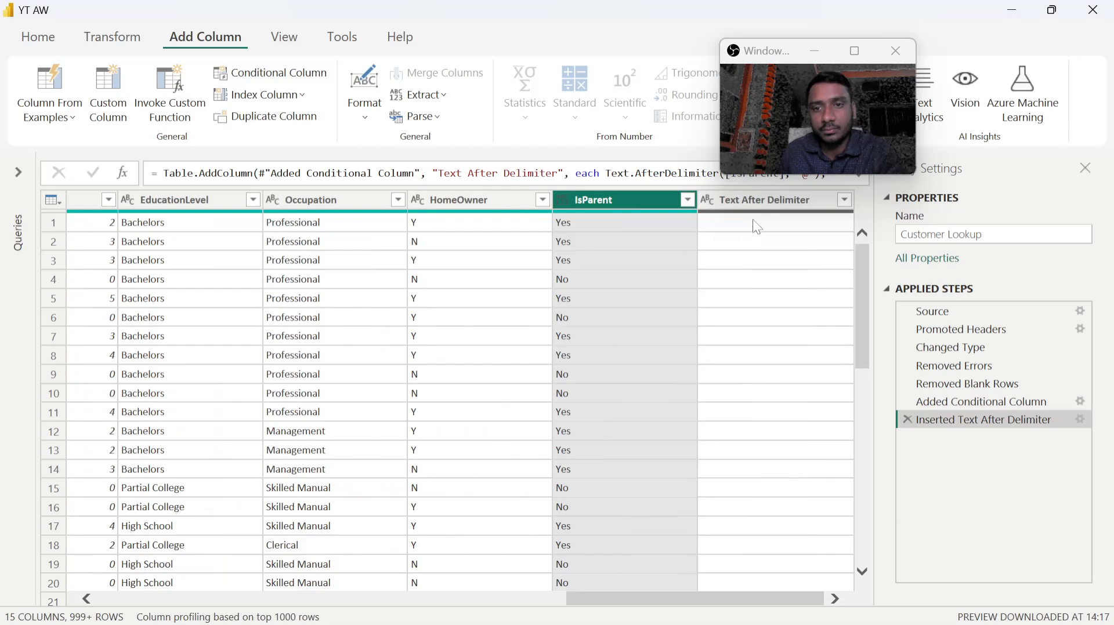
{"action": "left_click", "coordinate": [756, 200]}
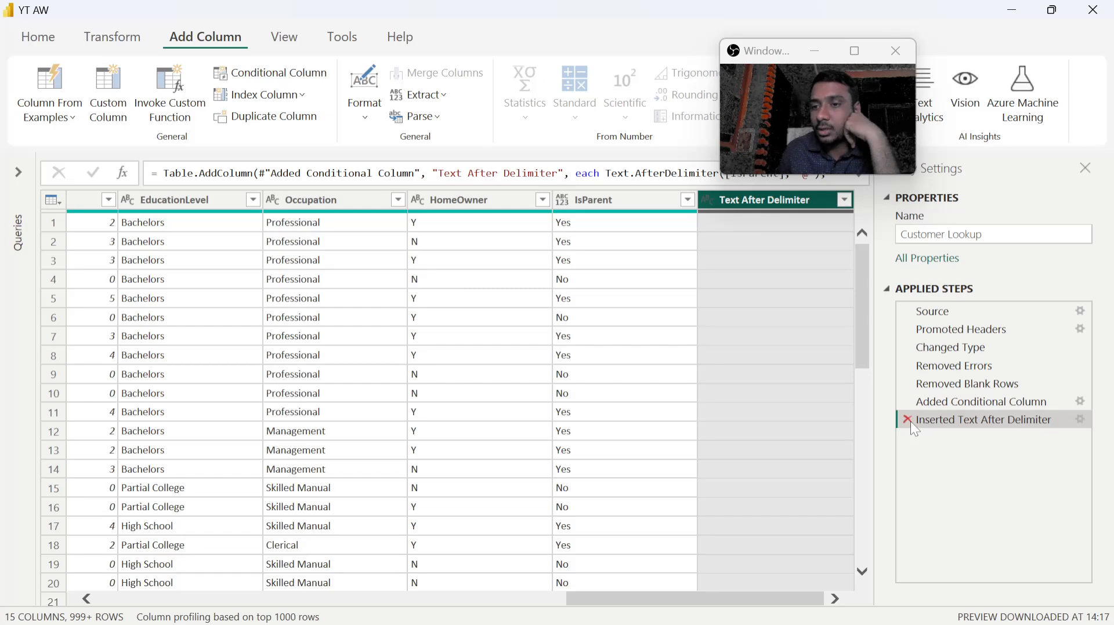
{"action": "left_click", "coordinate": [1080, 420]}
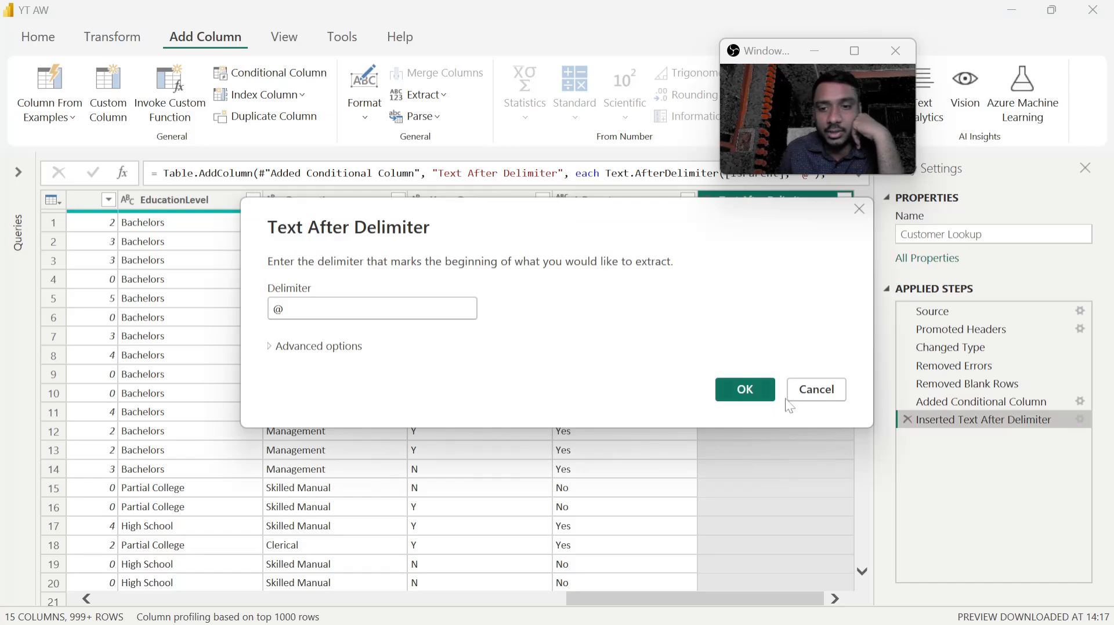
{"action": "left_click", "coordinate": [816, 392]}
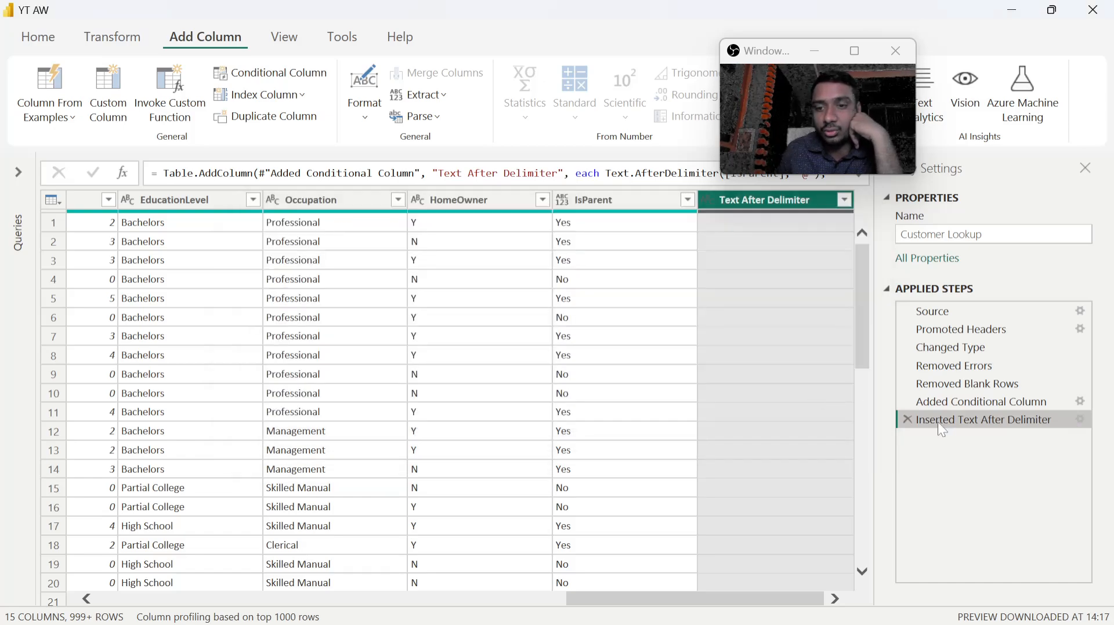
Delete the Inserted Text After Delimiter step, and add a column extracting the text after @ from EmailAddress, scanning from the start of the input
{"action": "left_click", "coordinate": [906, 420]}
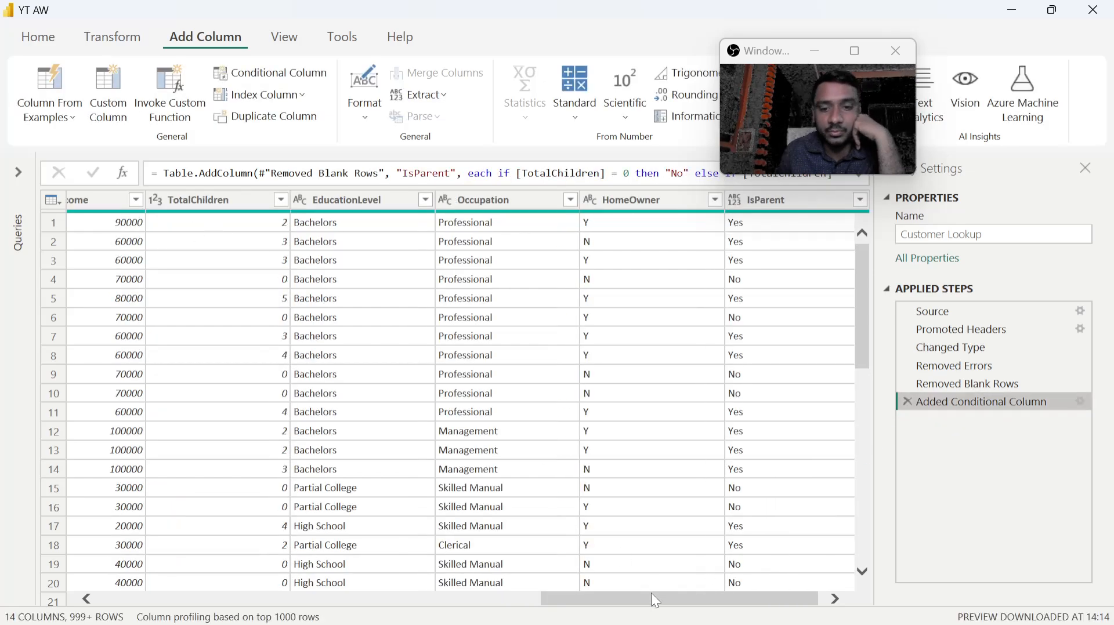
{"action": "left_click_drag", "start_coordinate": [644, 599], "coordinate": [486, 601]}
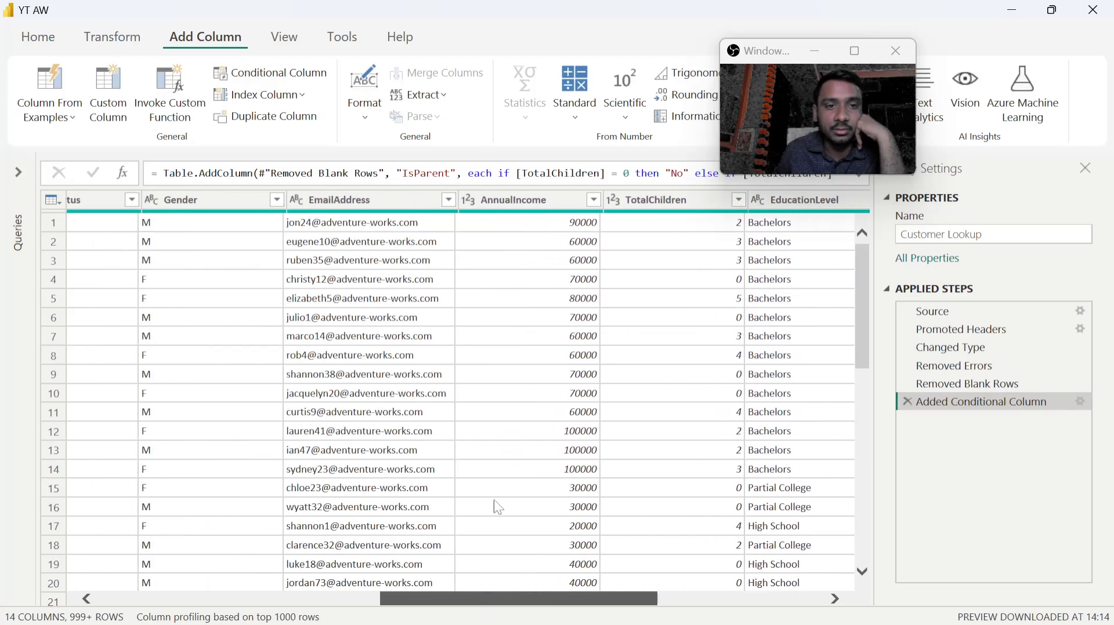
{"action": "left_click", "coordinate": [369, 208]}
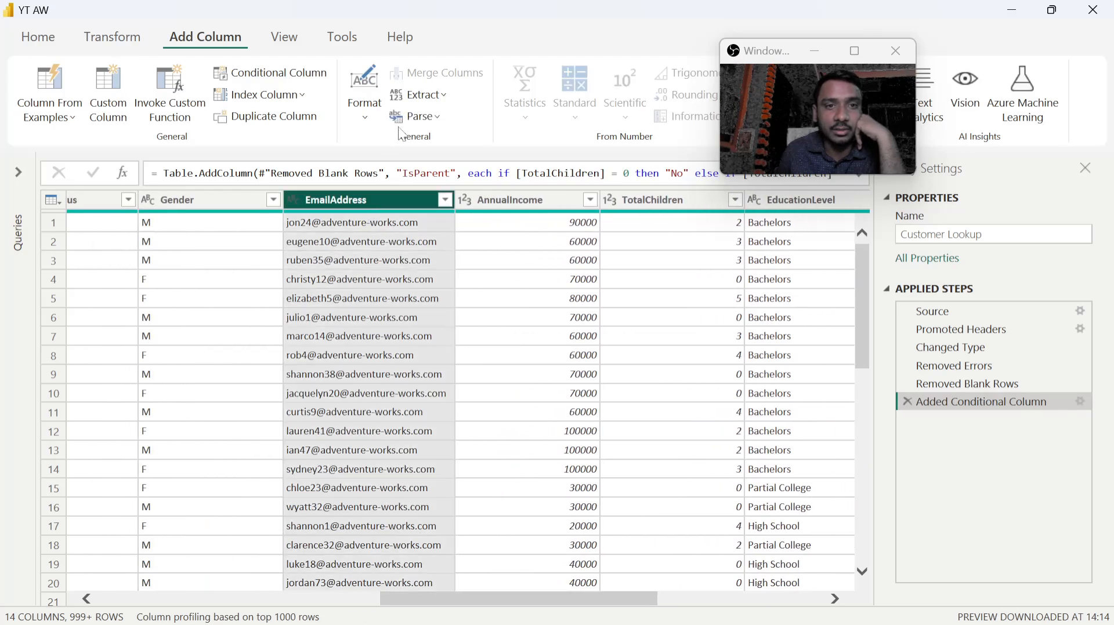
{"action": "left_click", "coordinate": [442, 97]}
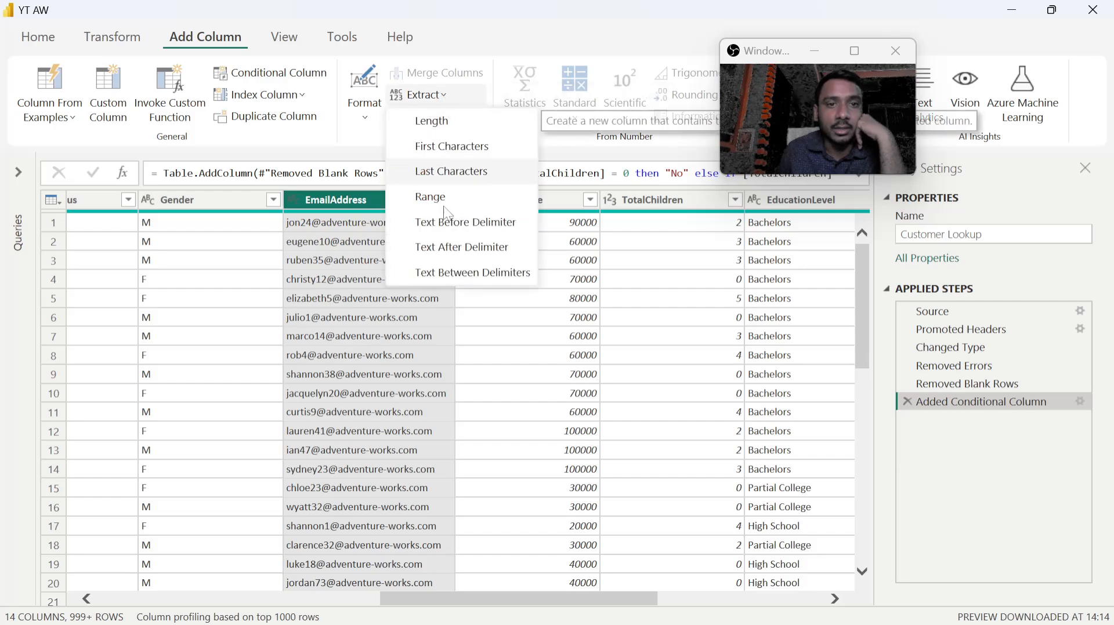
{"action": "left_click", "coordinate": [481, 249]}
{"action": "type", "text": "#"}
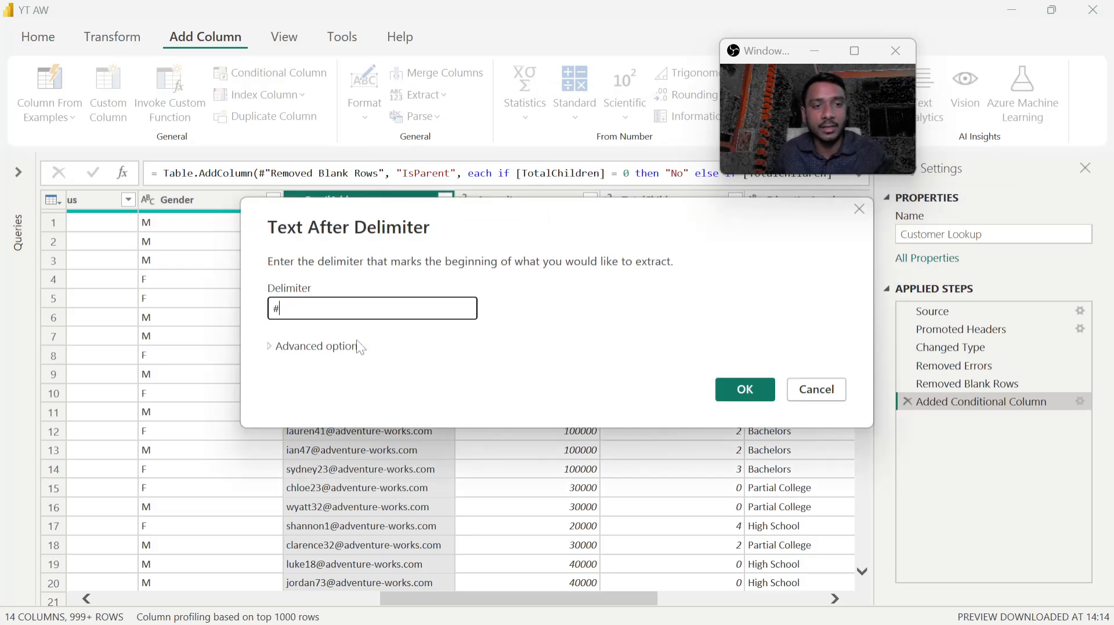
{"action": "left_click", "coordinate": [306, 346]}
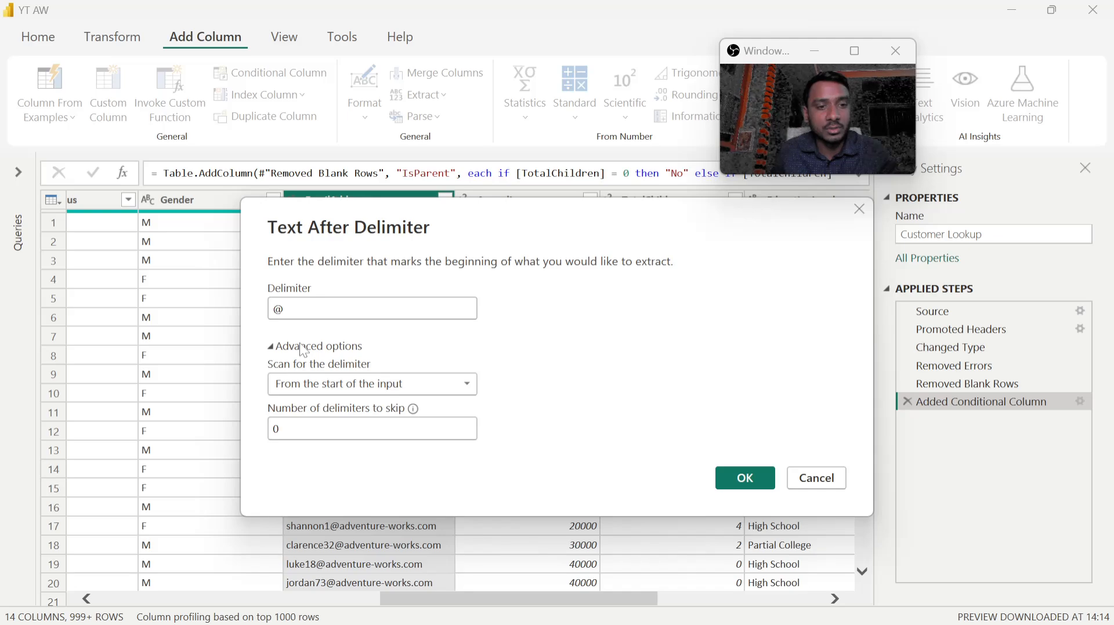
{"action": "left_click", "coordinate": [453, 384]}
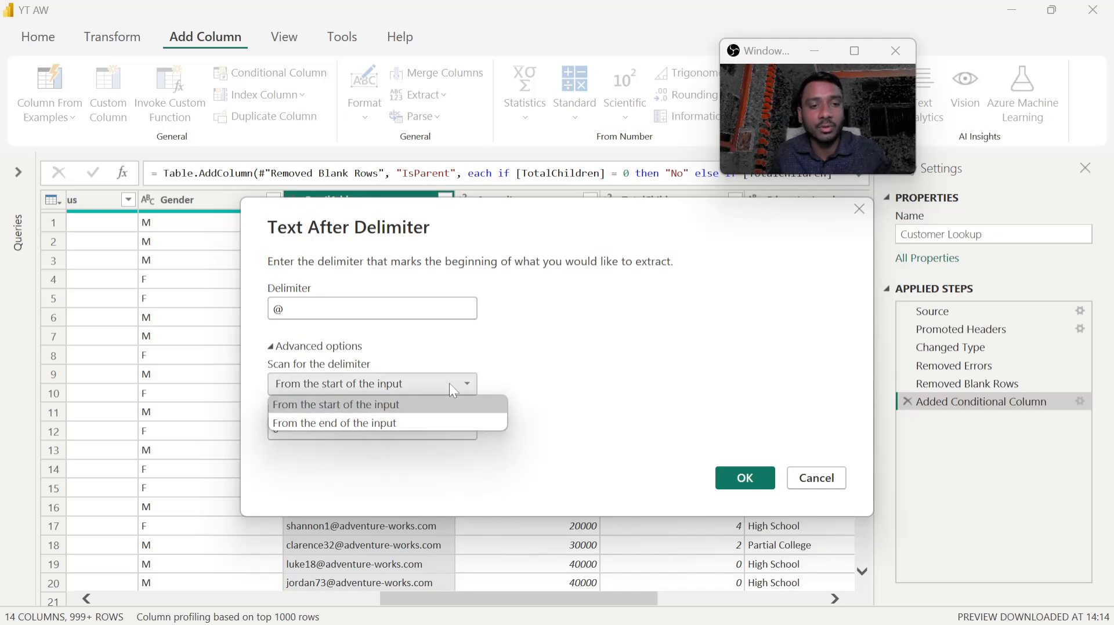
{"action": "left_click", "coordinate": [343, 404]}
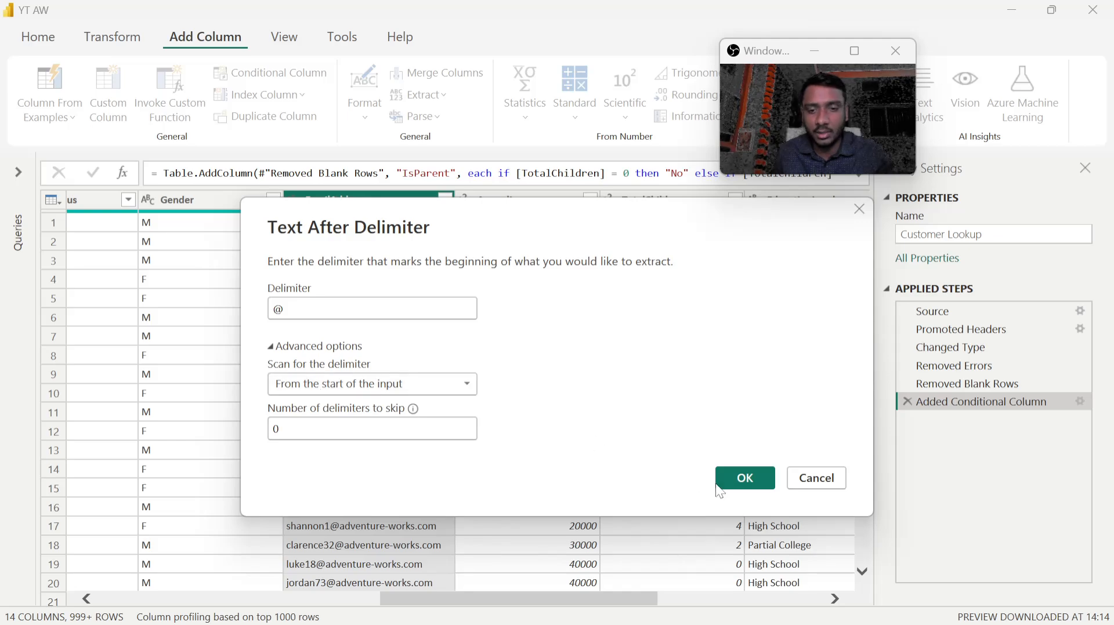
{"action": "left_click", "coordinate": [744, 478]}
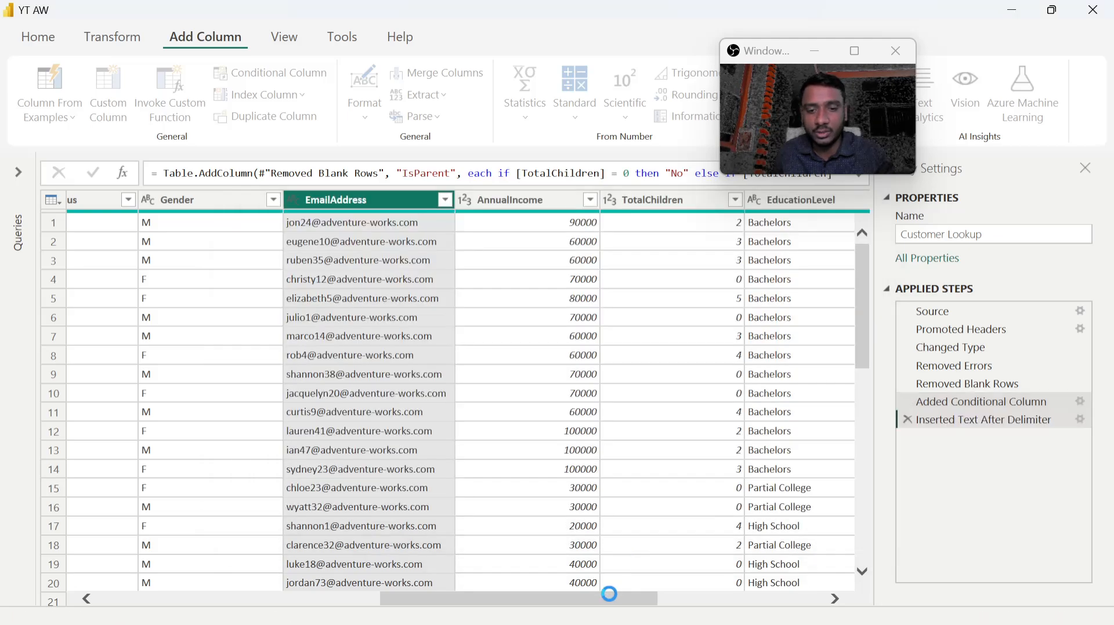
Inspect the distinct values of the new Text After Delimiter column, and dismiss the filter list without filtering
{"action": "left_click_drag", "start_coordinate": [604, 598], "coordinate": [892, 584]}
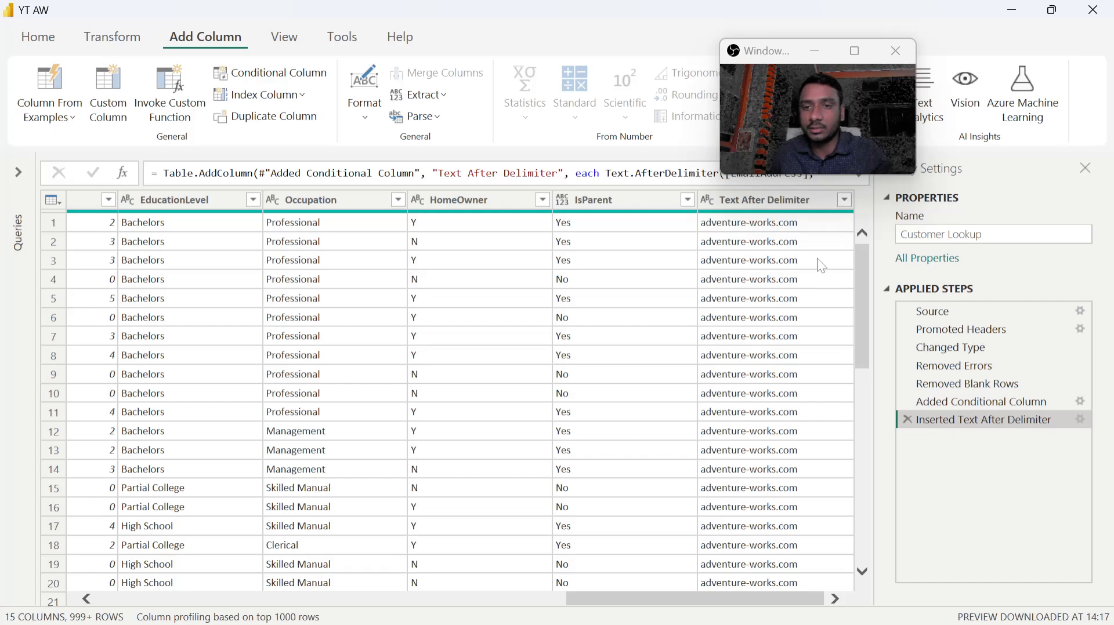
{"action": "left_click", "coordinate": [845, 200]}
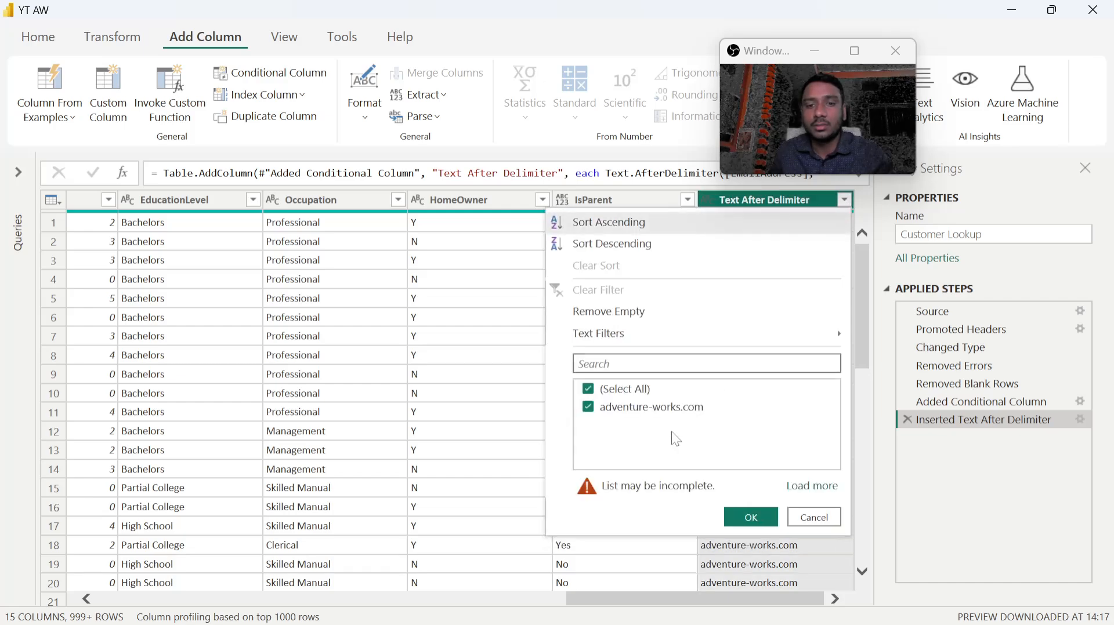
{"action": "left_click", "coordinate": [812, 518]}
Rename the Text After Delimiter column as DomainName
{"action": "double_click", "coordinate": [773, 198]}
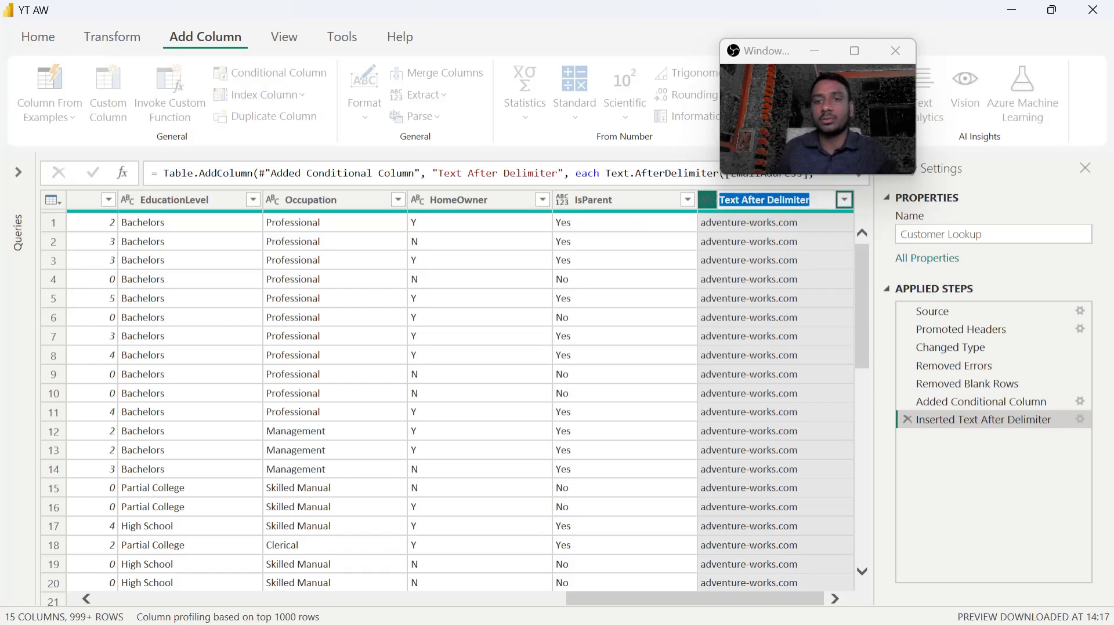
{"action": "type", "text": "D"}
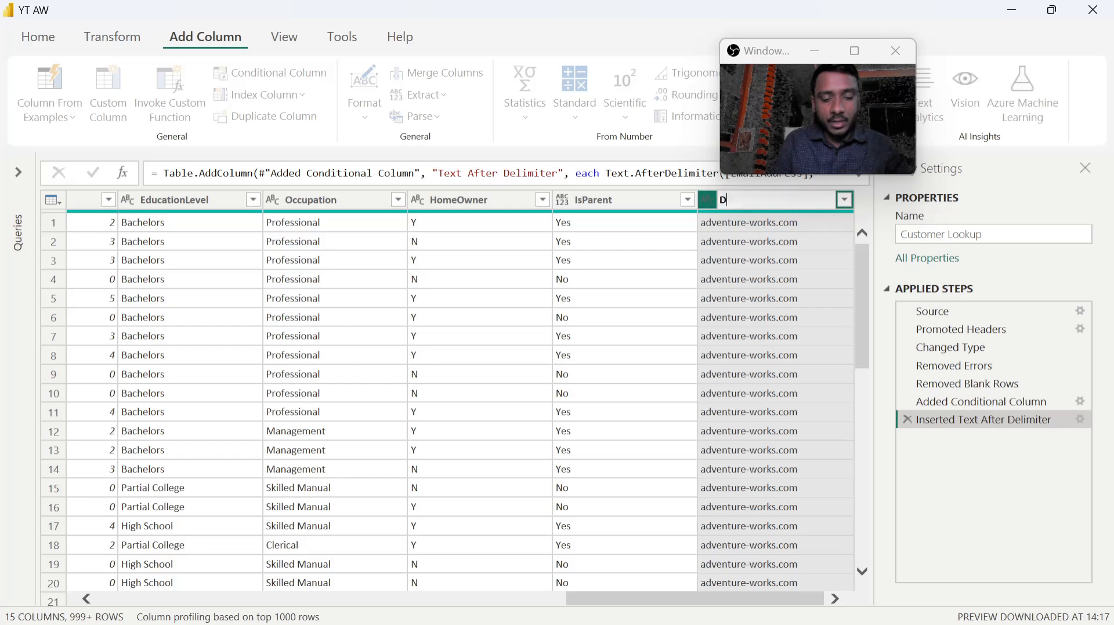
{"action": "type", "text": "omain Name"}
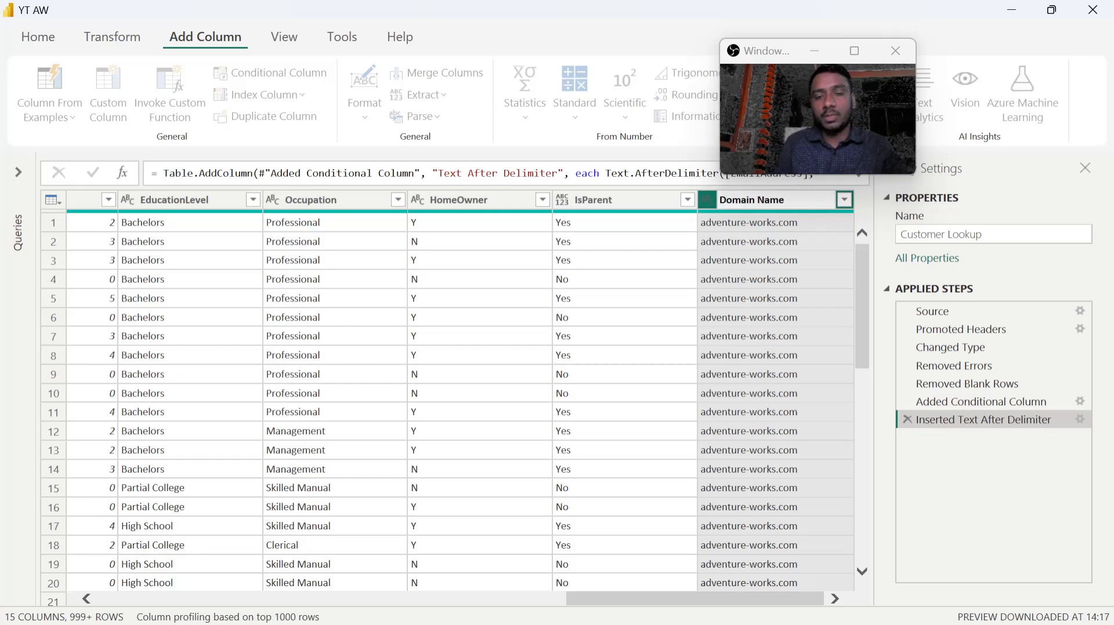
{"action": "key", "text": "Left"}
{"action": "key", "text": "Left"}
{"action": "key", "text": "Left"}
{"action": "key", "text": "Left"}
{"action": "key", "text": "BackSpace"}
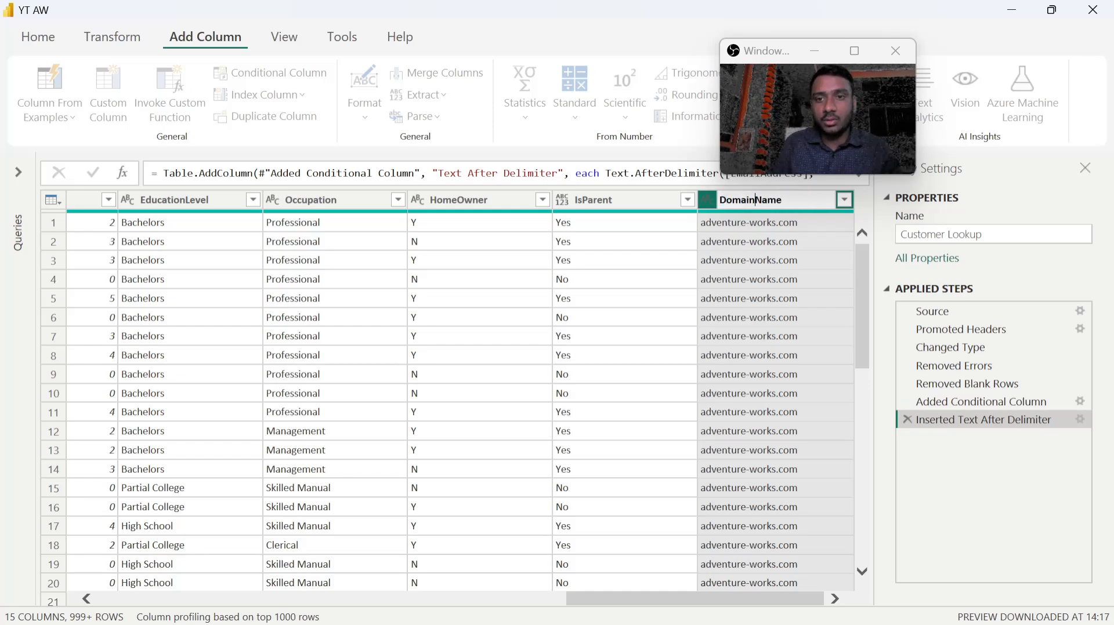
{"action": "key", "text": "Return"}
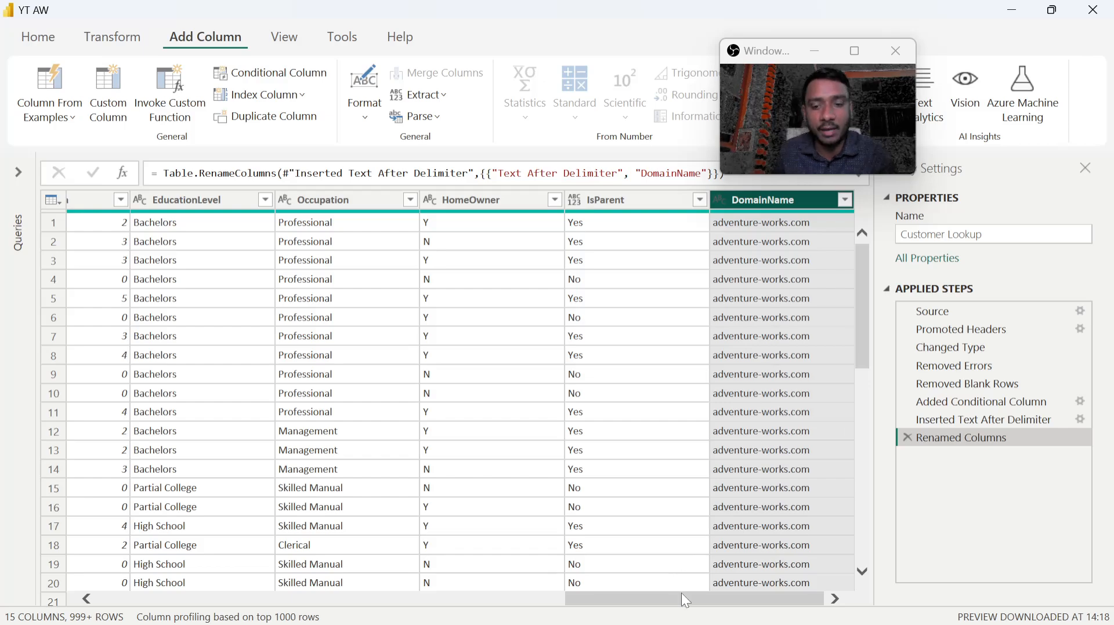
Filter the Gender column to only the NA rows, and delete that Filtered Rows step after viewing them
{"action": "left_click_drag", "start_coordinate": [671, 605], "coordinate": [425, 594]}
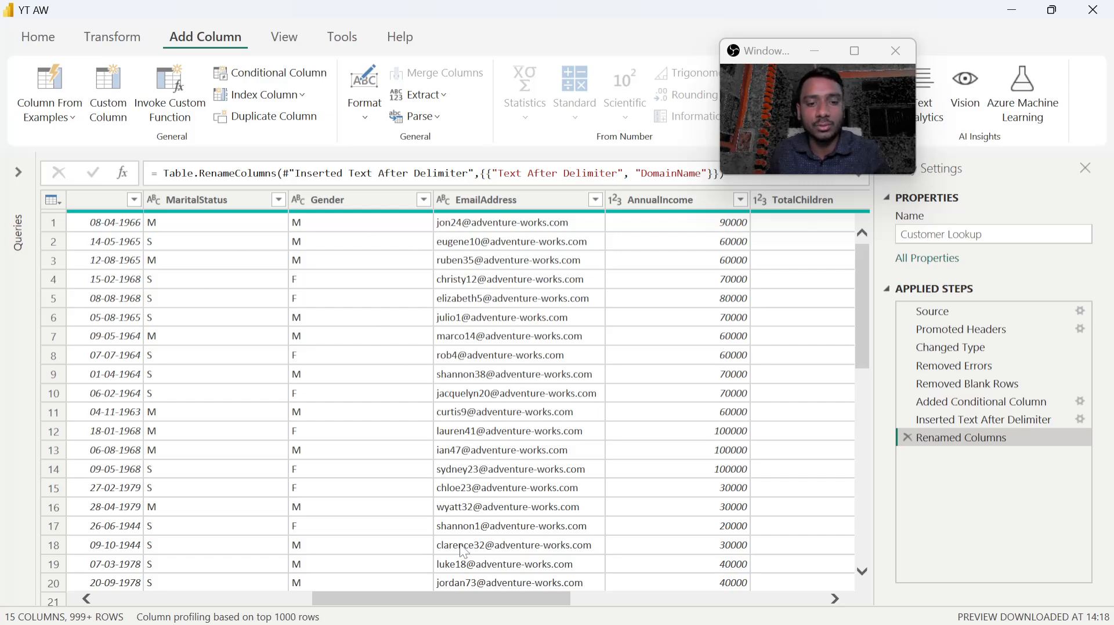
{"action": "mouse_move", "coordinate": [462, 600]}
{"action": "left_mouse_down"}
{"action": "mouse_move", "coordinate": [434, 597]}
{"action": "mouse_move", "coordinate": [447, 595]}
{"action": "left_mouse_up"}
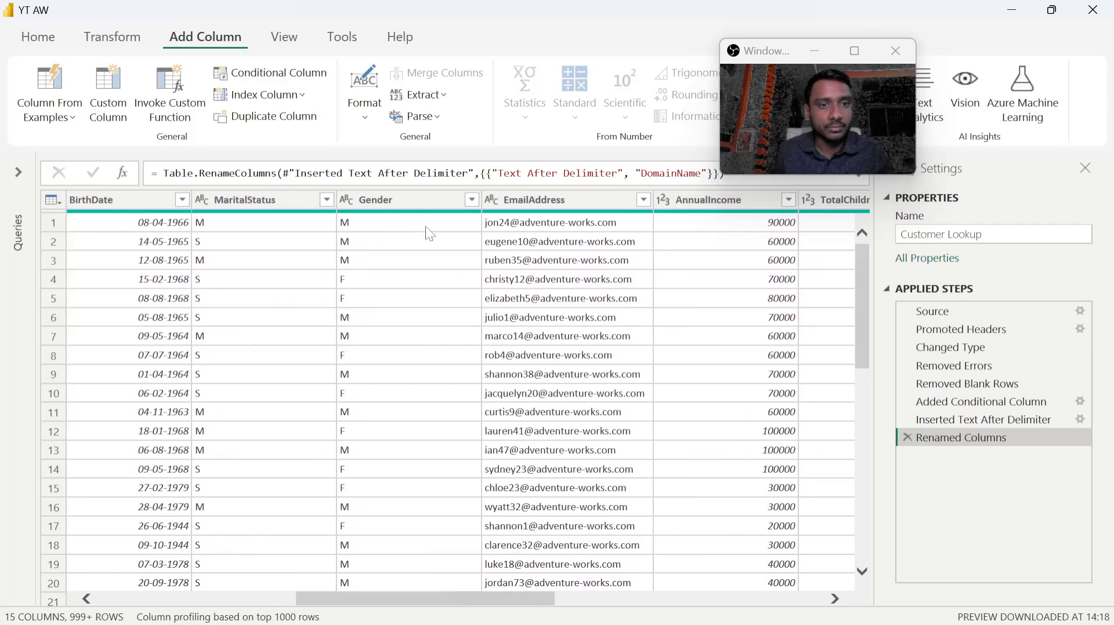
{"action": "left_click", "coordinate": [472, 200]}
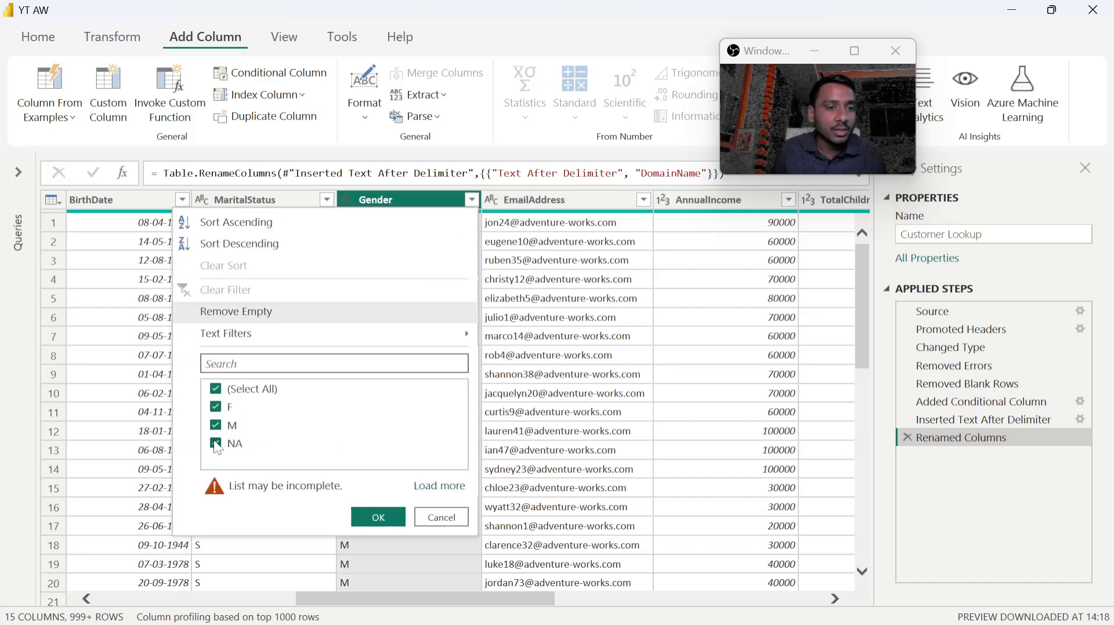
{"action": "left_click", "coordinate": [217, 390]}
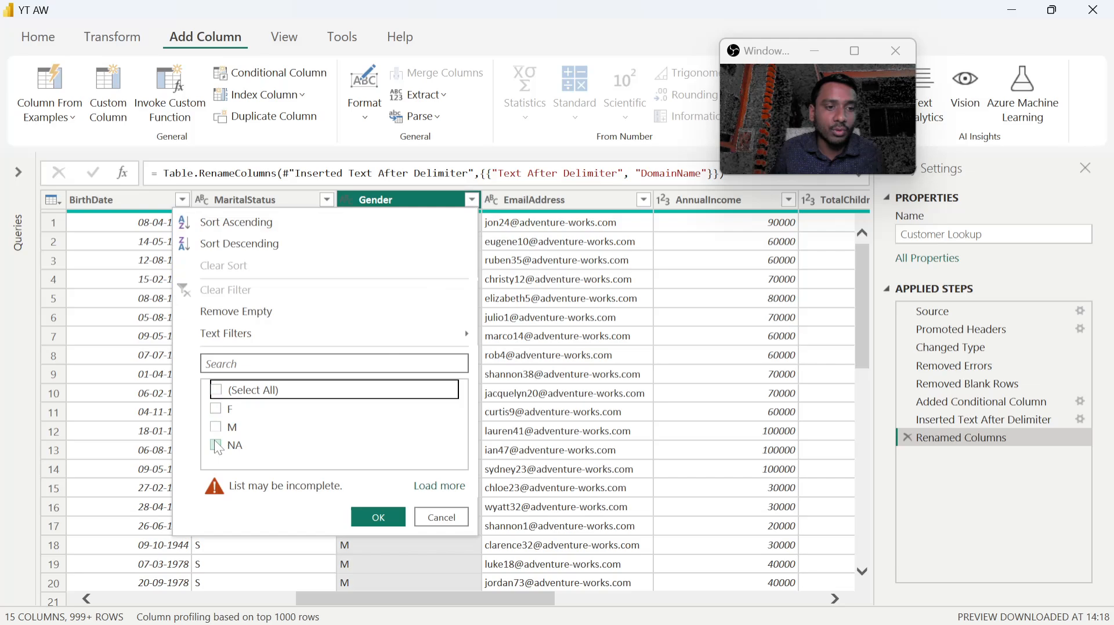
{"action": "left_click", "coordinate": [217, 446]}
{"action": "left_click", "coordinate": [378, 515]}
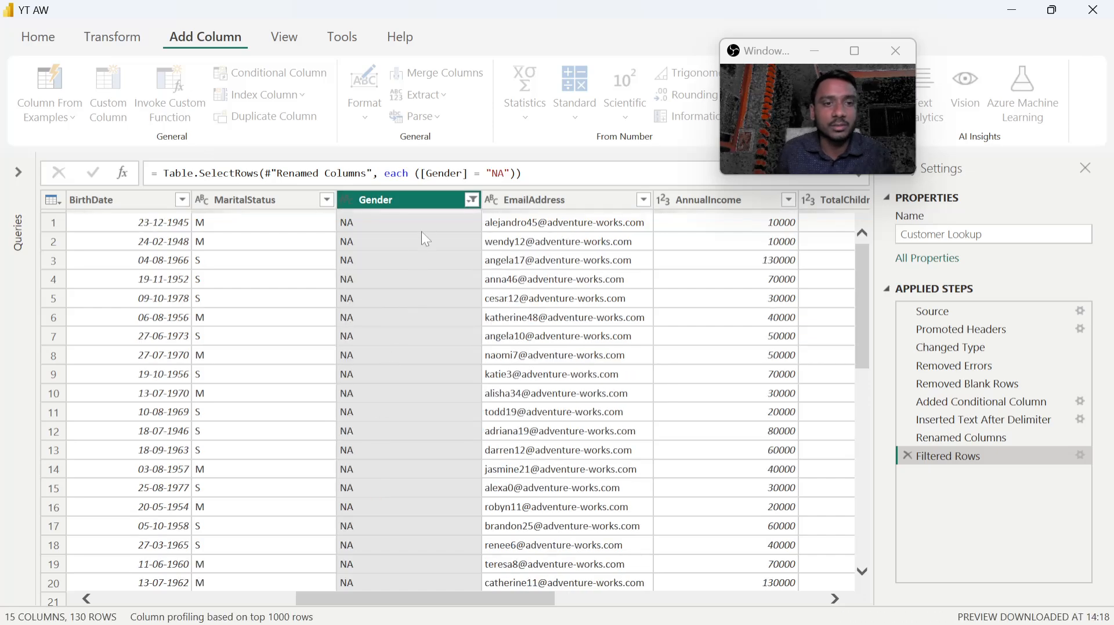
{"action": "left_click", "coordinate": [472, 200]}
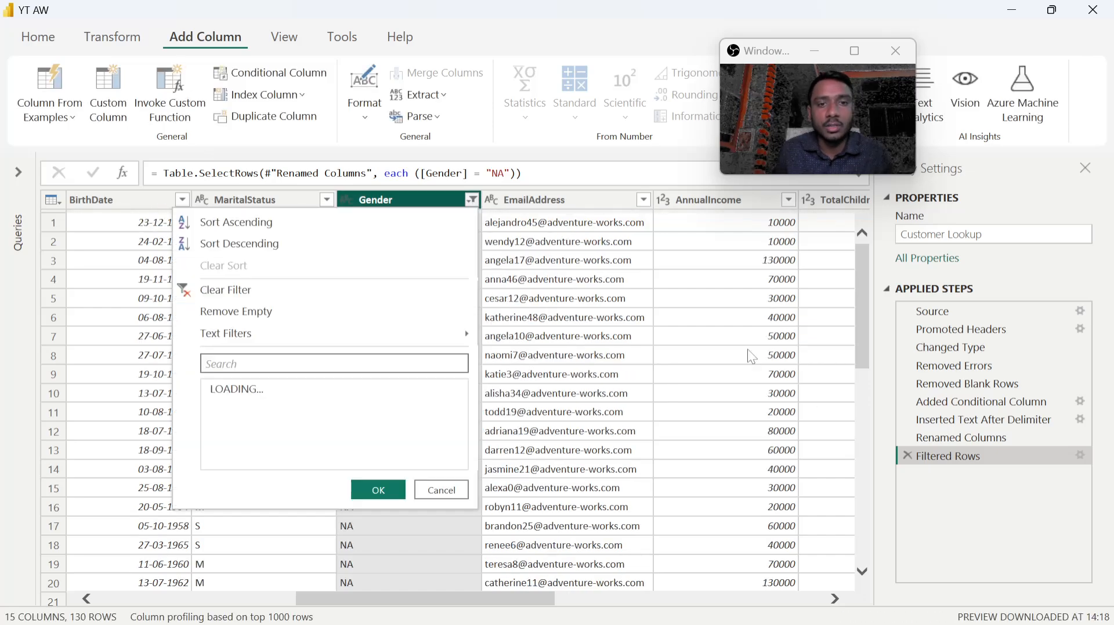
{"action": "left_click", "coordinate": [906, 517]}
{"action": "left_click", "coordinate": [906, 456]}
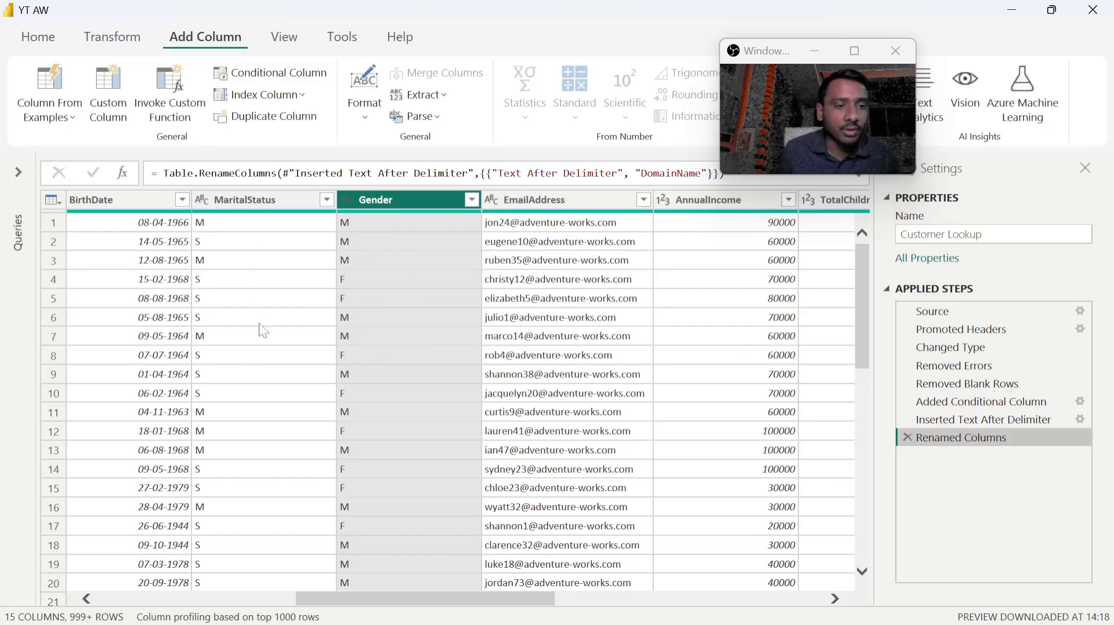
Inspect the filter list of the MaritalStatus column and the available text extraction options without applying anything
{"action": "left_click", "coordinate": [327, 200]}
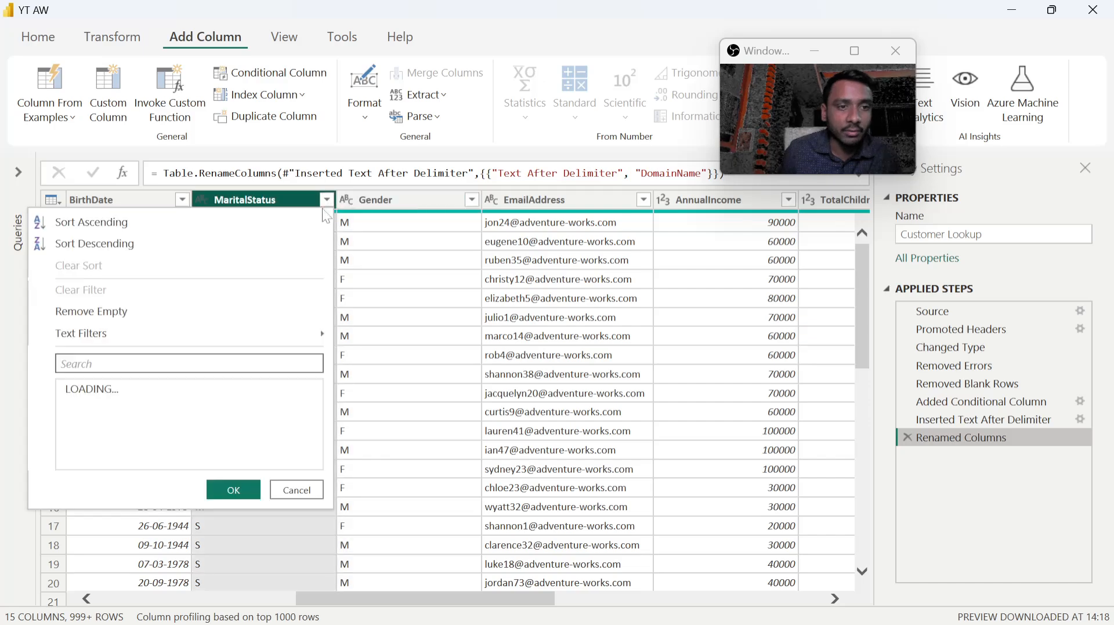
{"action": "left_click", "coordinate": [294, 518]}
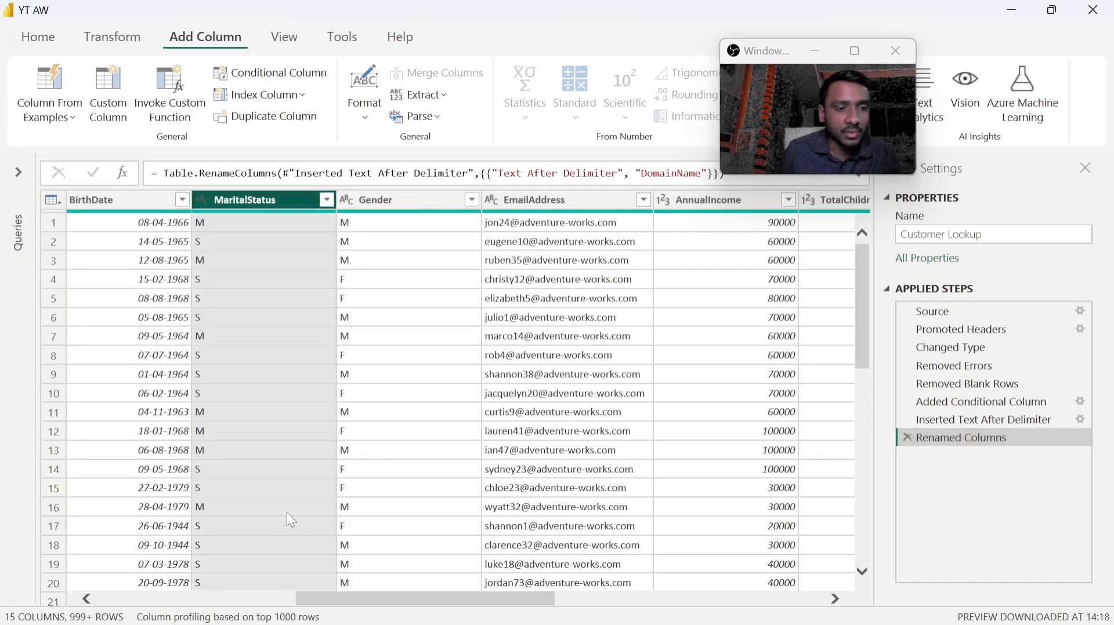
{"action": "left_click_drag", "start_coordinate": [363, 595], "coordinate": [255, 588]}
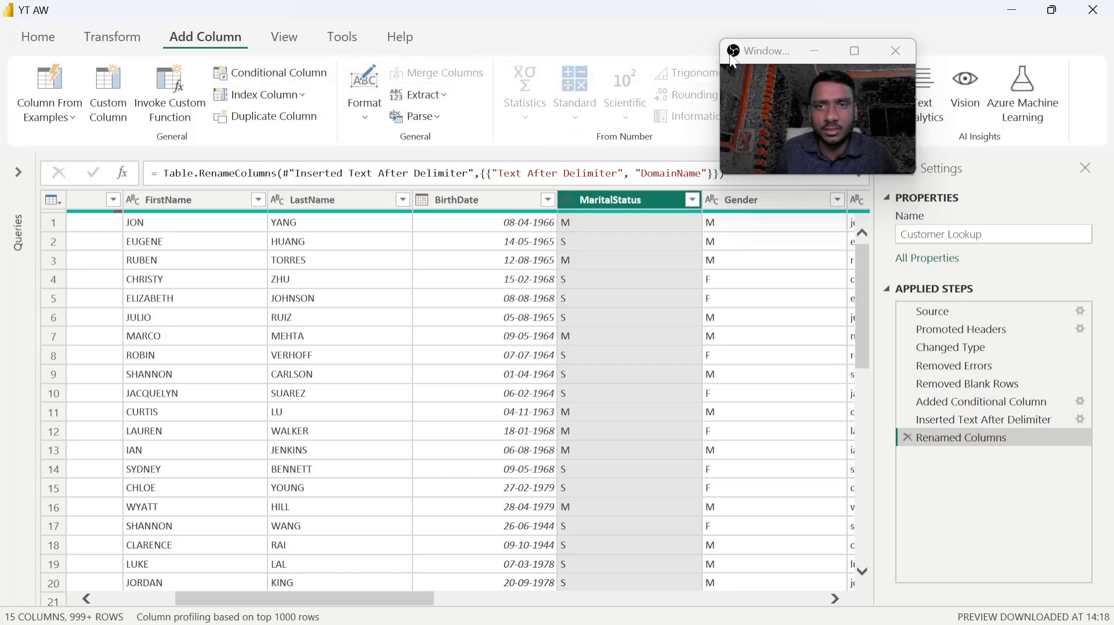
{"action": "left_click", "coordinate": [443, 98]}
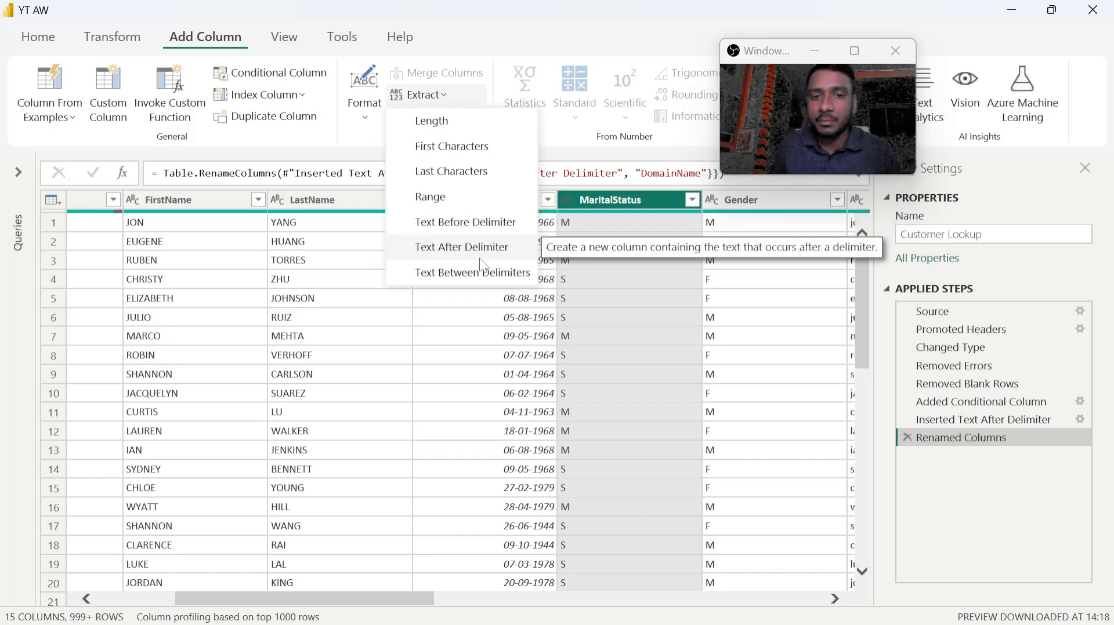
{"action": "left_click", "coordinate": [479, 33]}
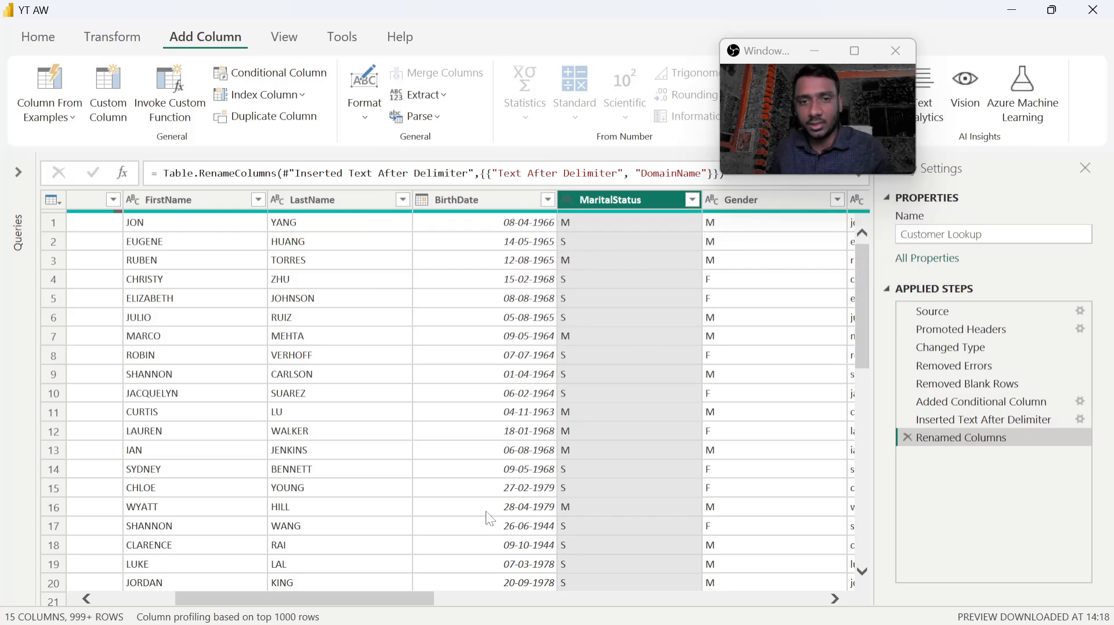
Open the Product Lookup query, select its ProductSKU column, and look through the SKU codes
{"action": "left_click", "coordinate": [20, 172]}
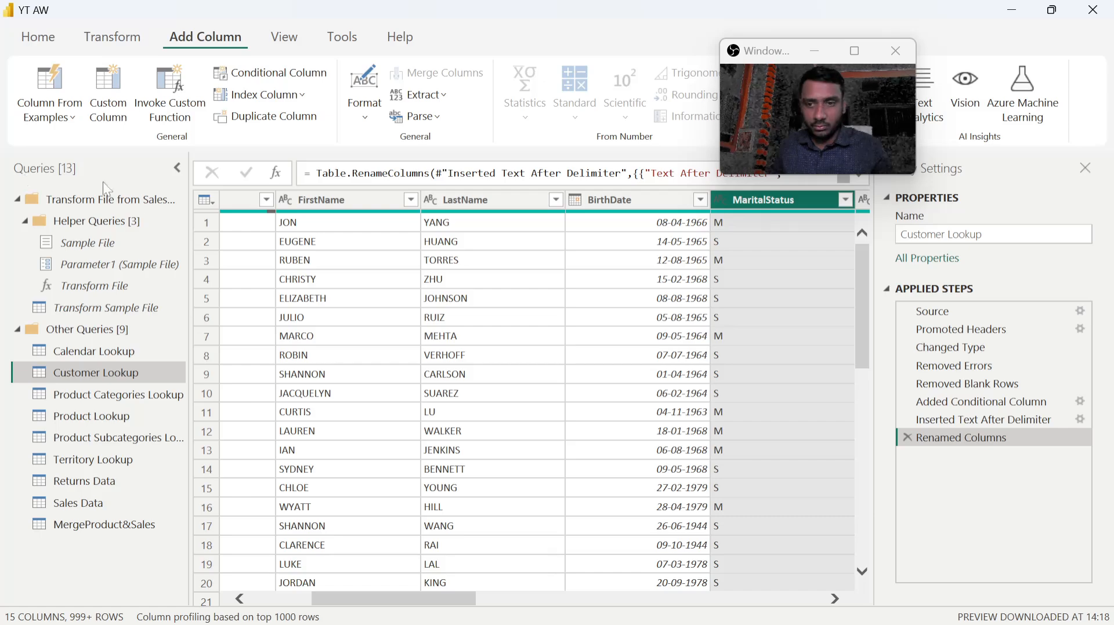
{"action": "left_click", "coordinate": [101, 423]}
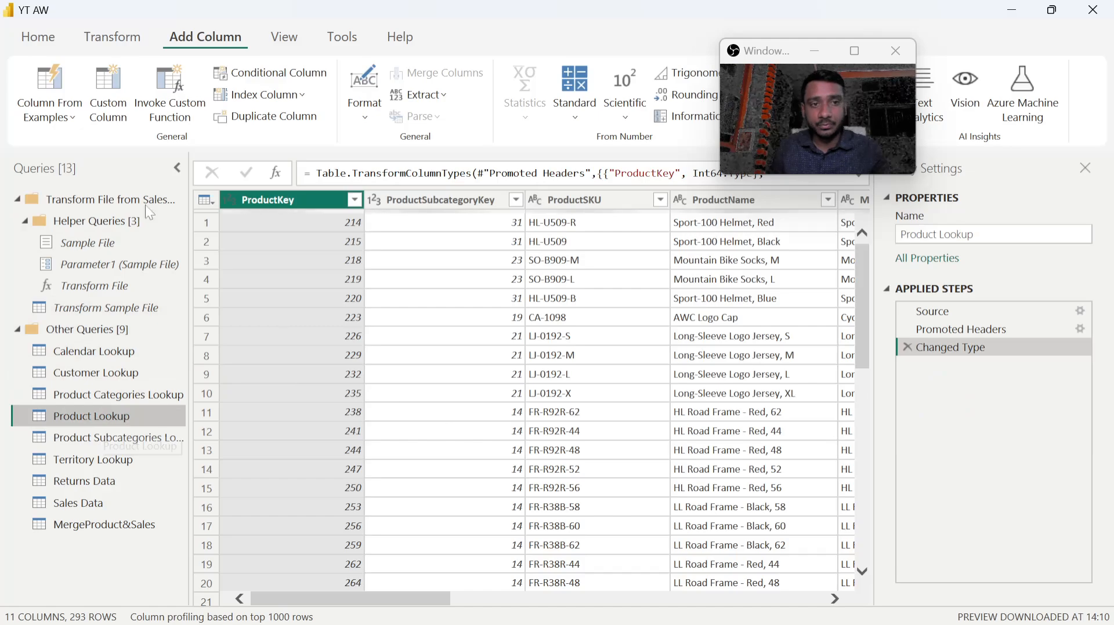
{"action": "left_click", "coordinate": [177, 168]}
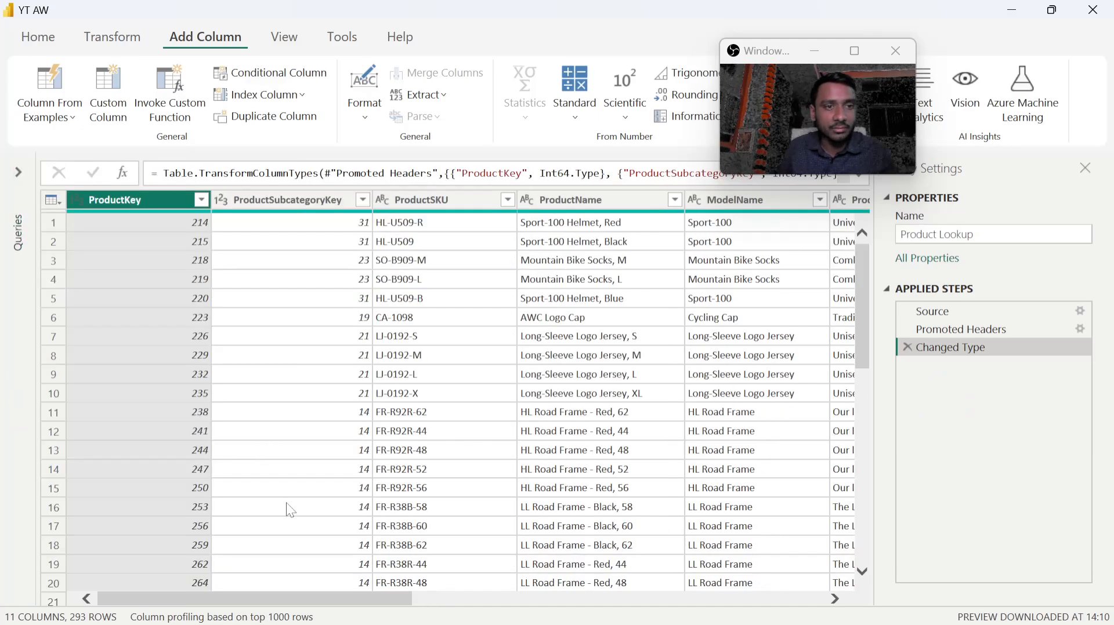
{"action": "left_click_drag", "start_coordinate": [325, 594], "coordinate": [387, 594]}
{"action": "left_click", "coordinate": [284, 198]}
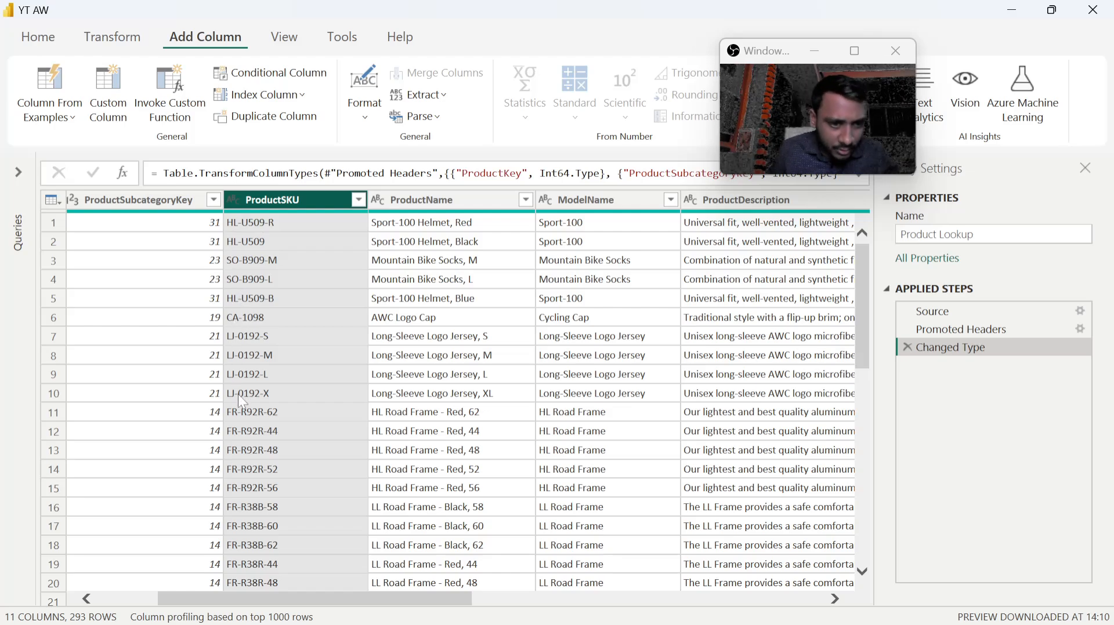
{"action": "scroll", "coordinate": [239, 396], "scroll_direction": "down", "scroll_amount": 8}
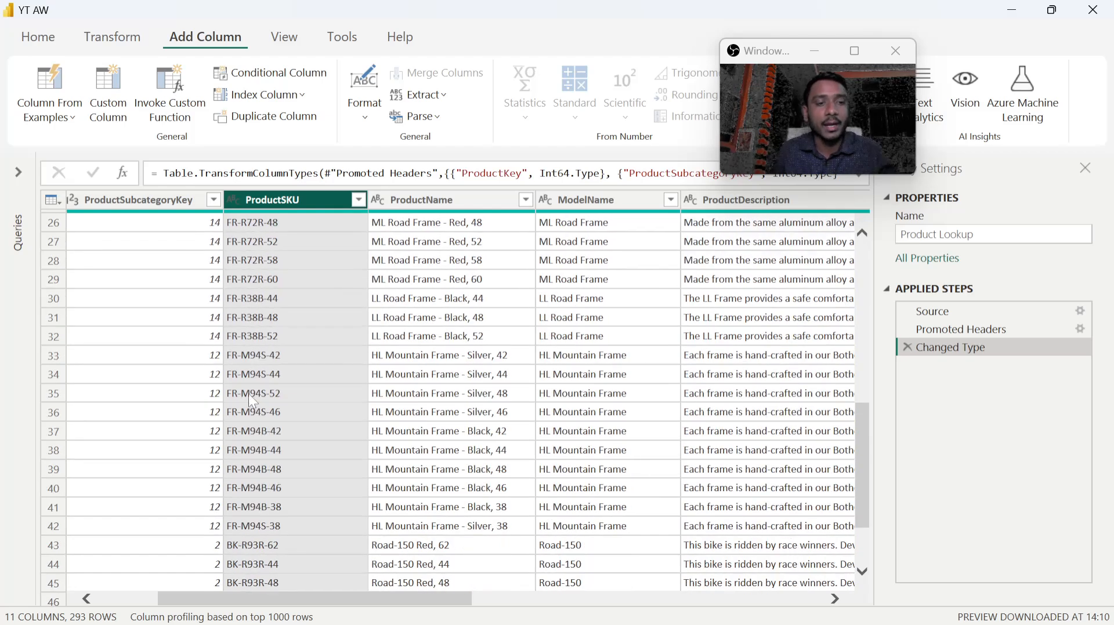
{"action": "scroll", "coordinate": [249, 394], "scroll_direction": "up", "scroll_amount": 8}
{"action": "scroll", "coordinate": [238, 348], "scroll_direction": "down", "scroll_amount": 13}
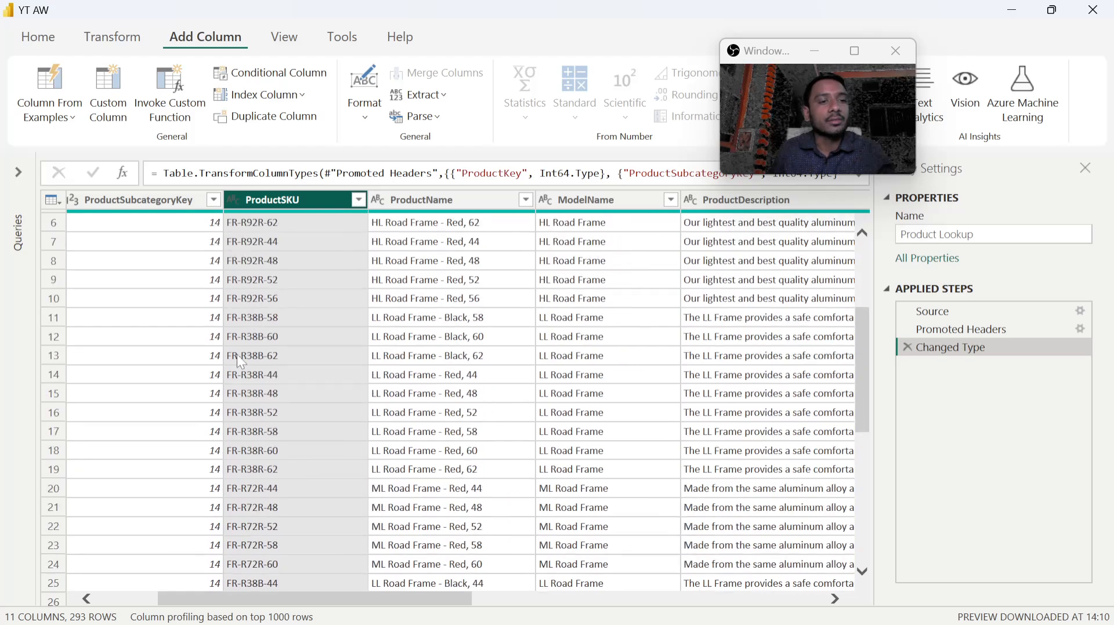
{"action": "scroll", "coordinate": [252, 410], "scroll_direction": "down", "scroll_amount": 3}
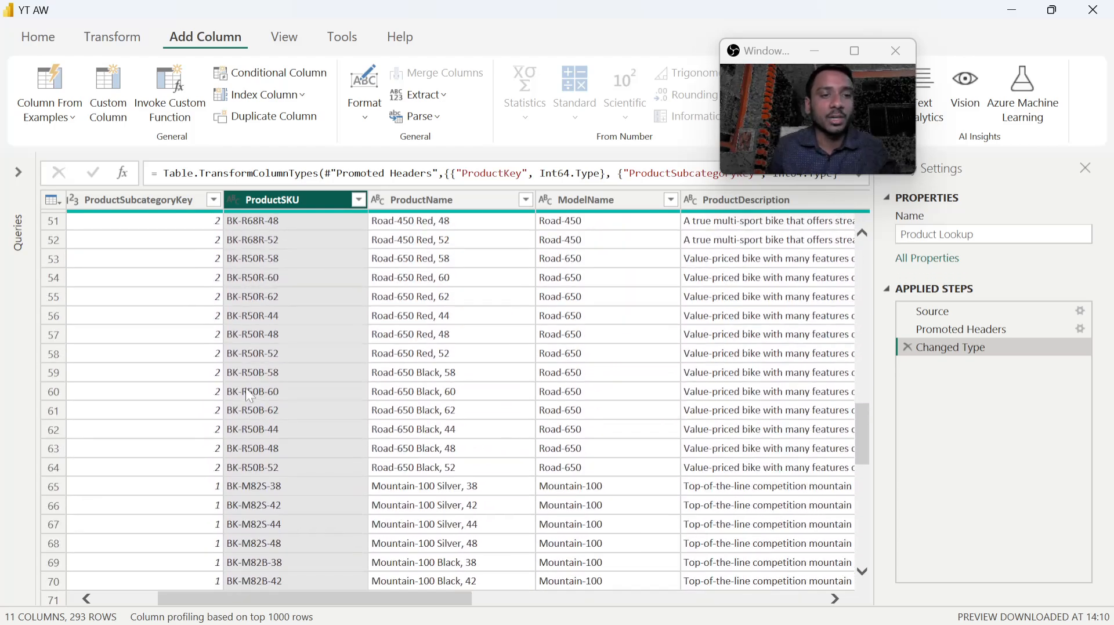
Examine the ProductSKU code patterns across more rows and check the text extraction options for a new column
{"action": "scroll", "coordinate": [233, 333], "scroll_direction": "up", "scroll_amount": 8}
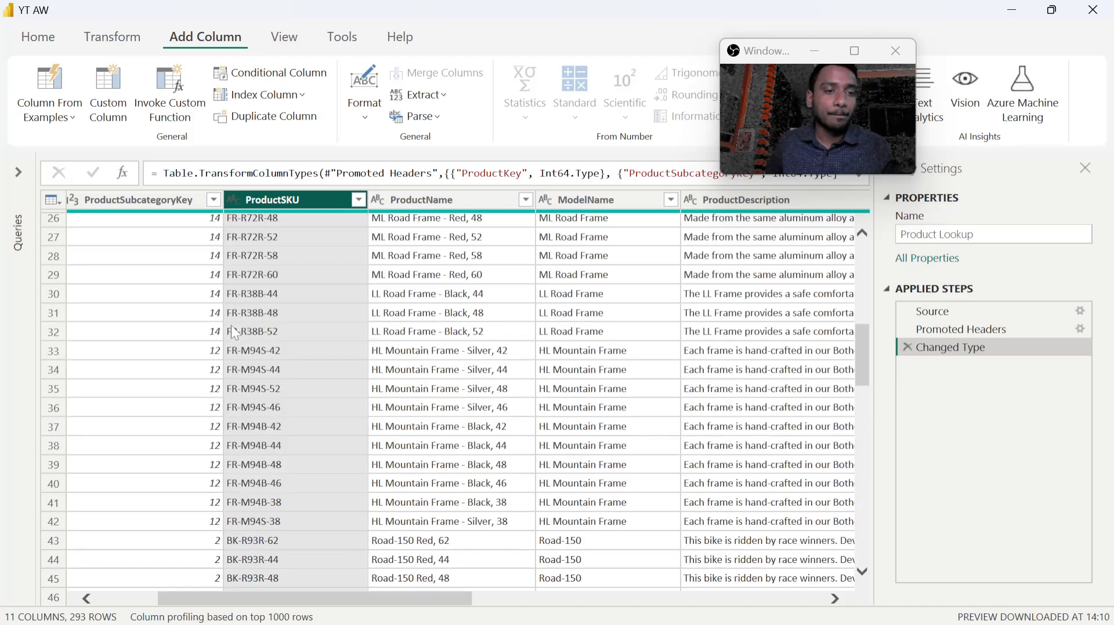
{"action": "scroll", "coordinate": [234, 348], "scroll_direction": "down", "scroll_amount": 18}
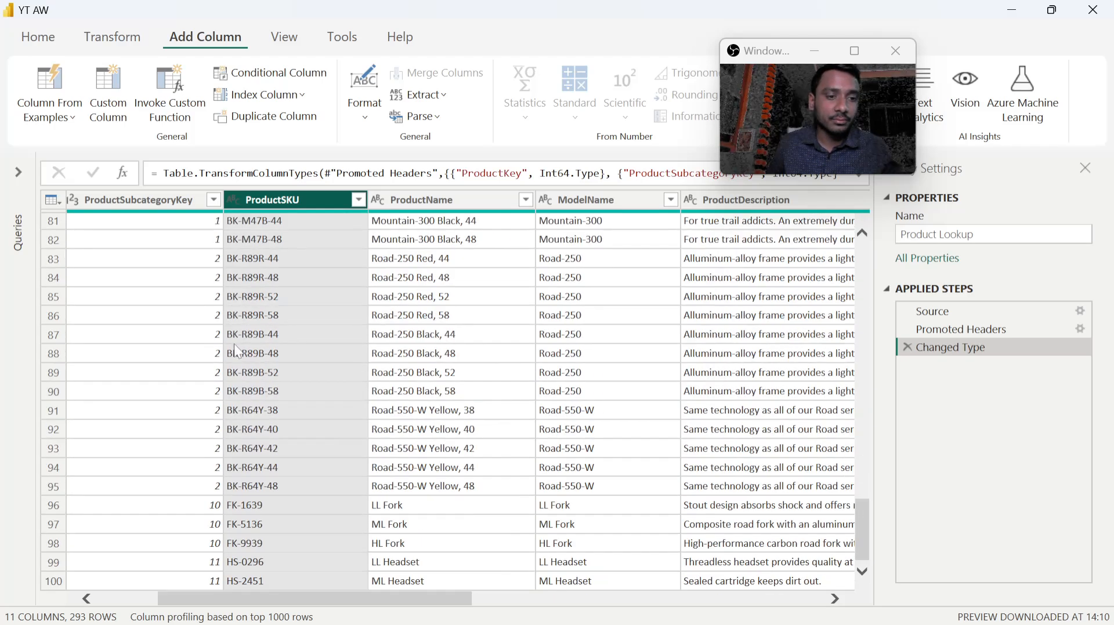
{"action": "scroll", "coordinate": [233, 421], "scroll_direction": "down", "scroll_amount": 10}
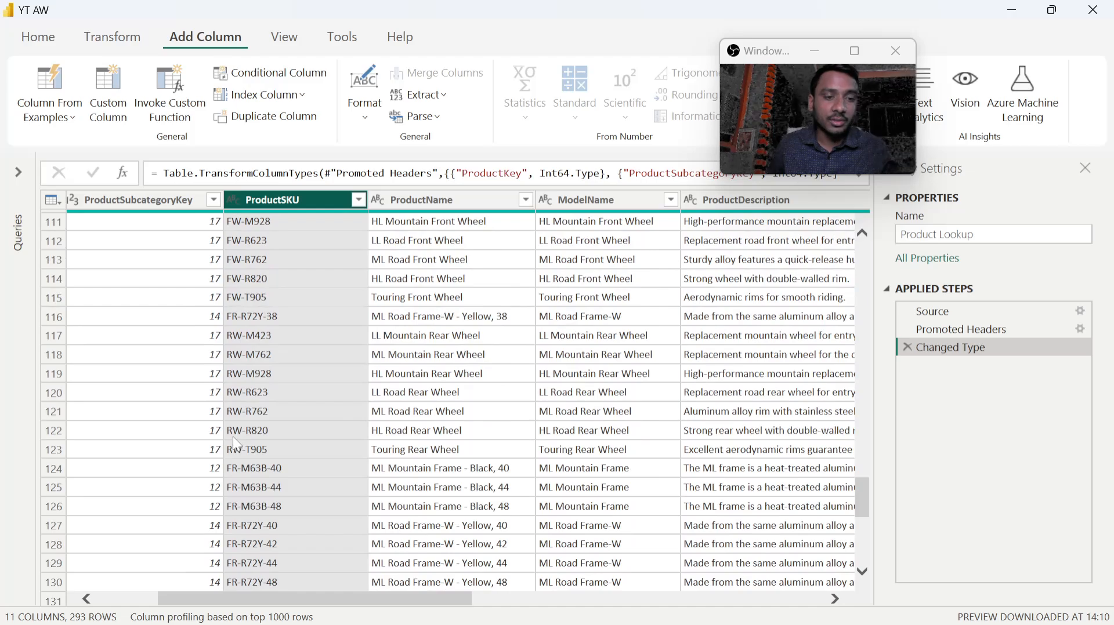
{"action": "scroll", "coordinate": [310, 337], "scroll_direction": "up", "scroll_amount": 20}
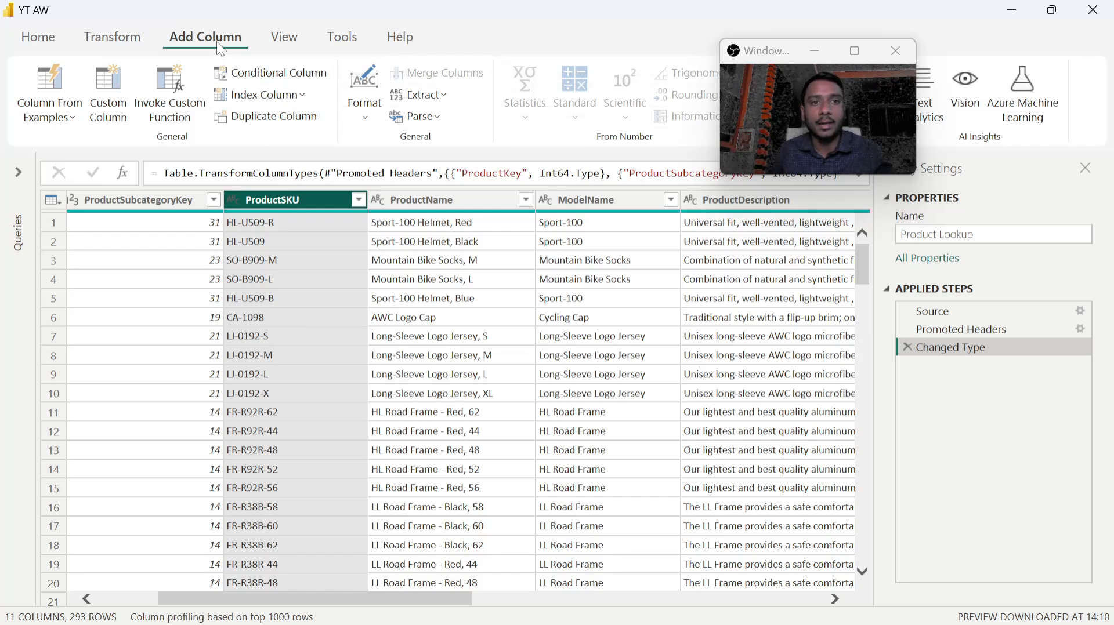
{"action": "left_click", "coordinate": [443, 96]}
{"action": "left_click", "coordinate": [444, 97]}
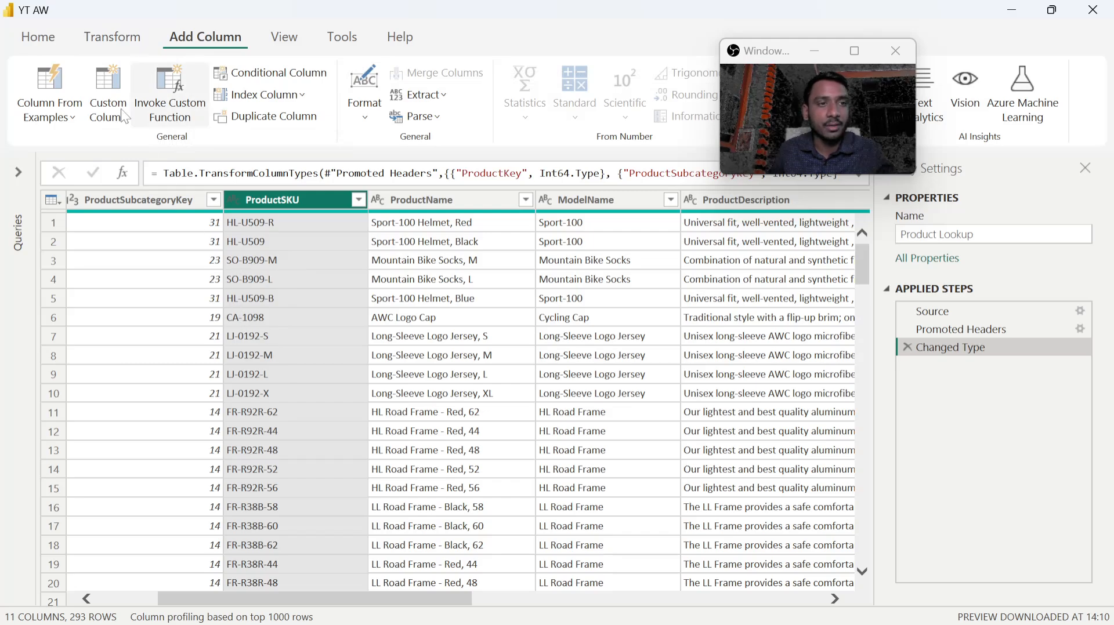
Replace the ProductSKU values in place with the text before the delimiter "-", scanning from the start and skipping 1 delimiter
{"action": "left_click", "coordinate": [113, 35]}
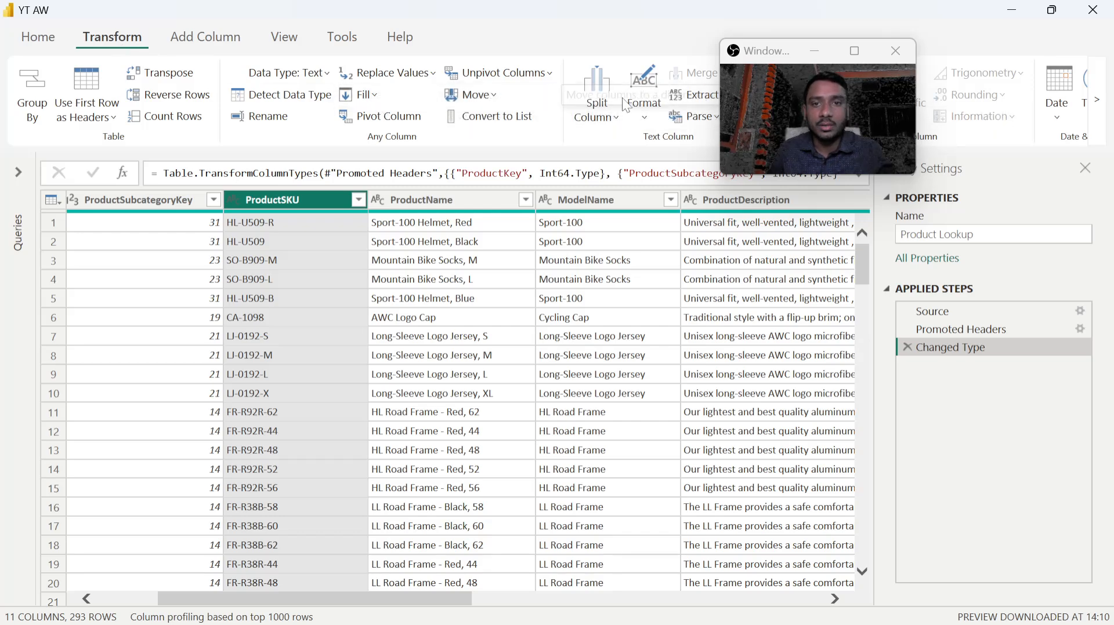
{"action": "left_click_drag", "start_coordinate": [727, 51], "coordinate": [893, 180]}
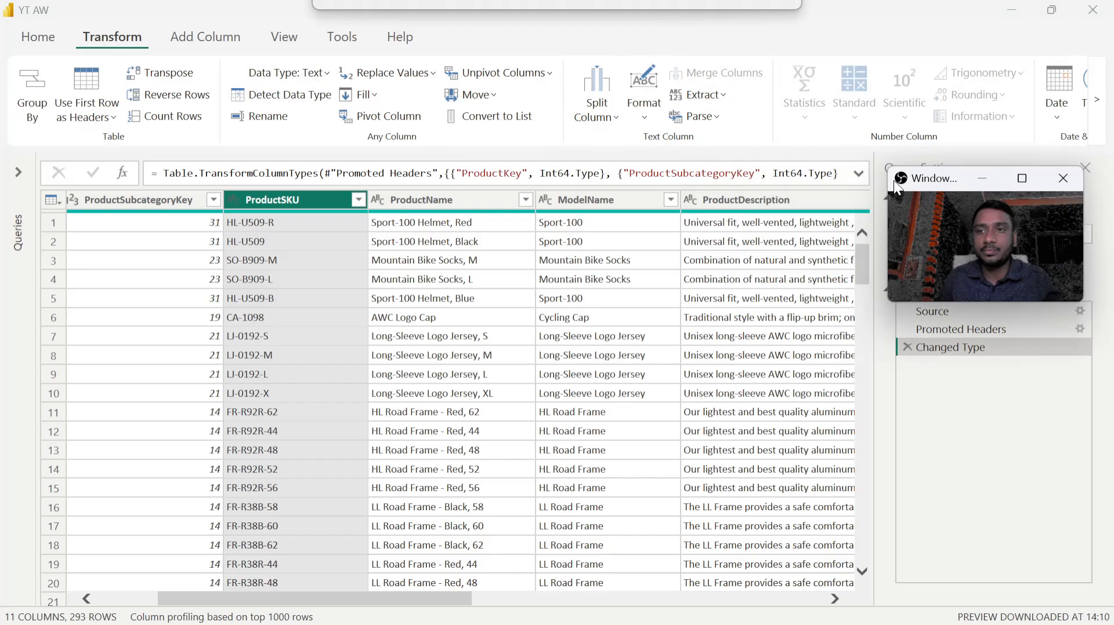
{"action": "left_click", "coordinate": [723, 96]}
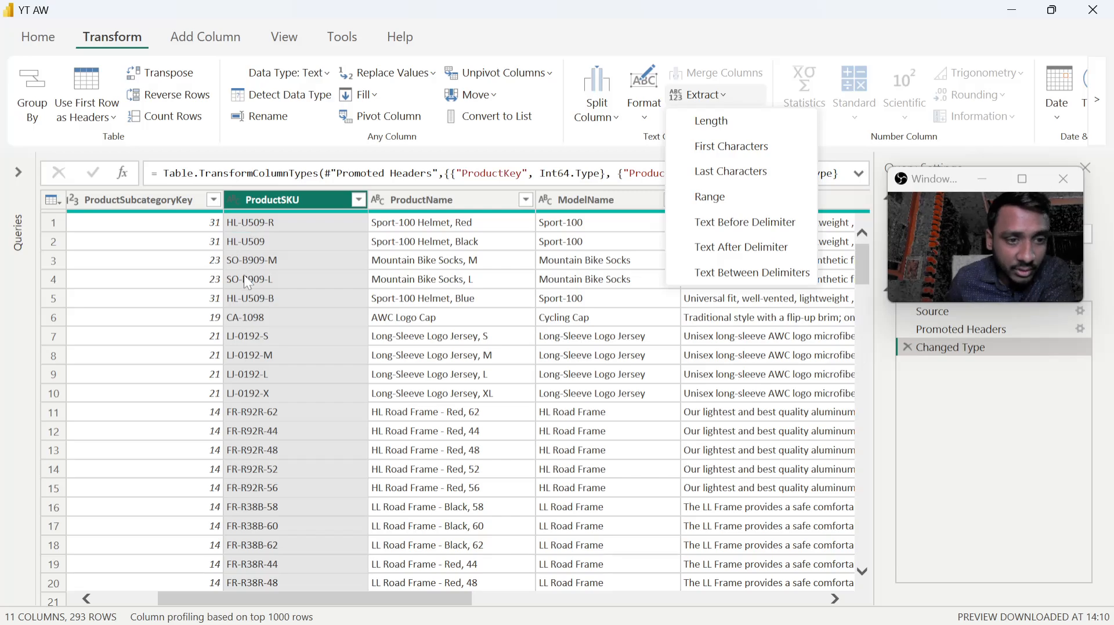
{"action": "scroll", "coordinate": [285, 352], "scroll_direction": "down", "scroll_amount": 20}
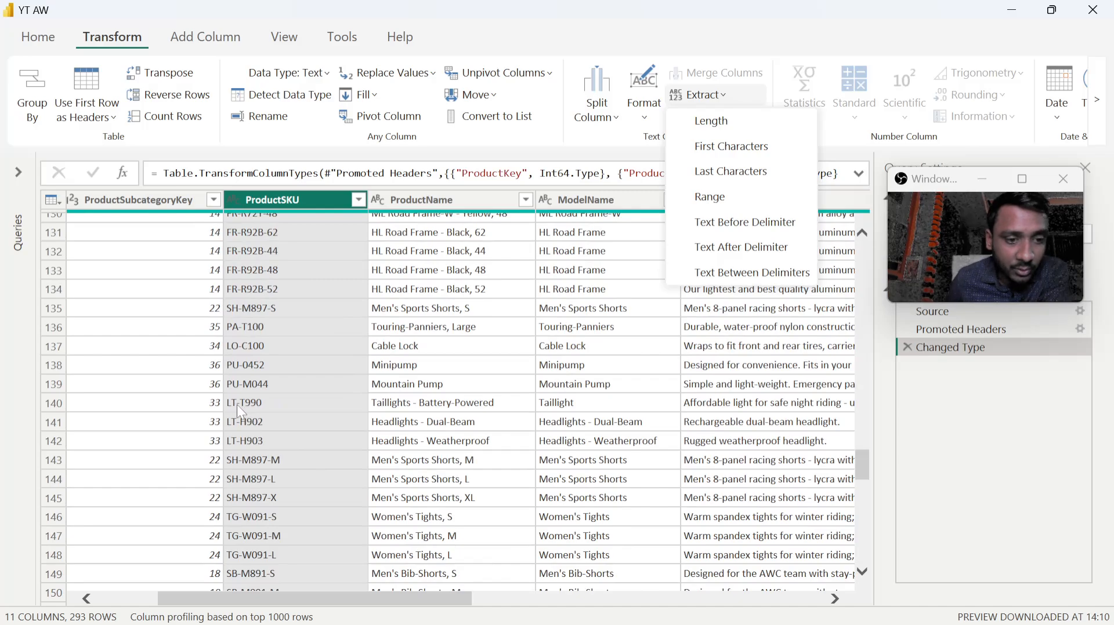
{"action": "scroll", "coordinate": [236, 404], "scroll_direction": "down", "scroll_amount": 16}
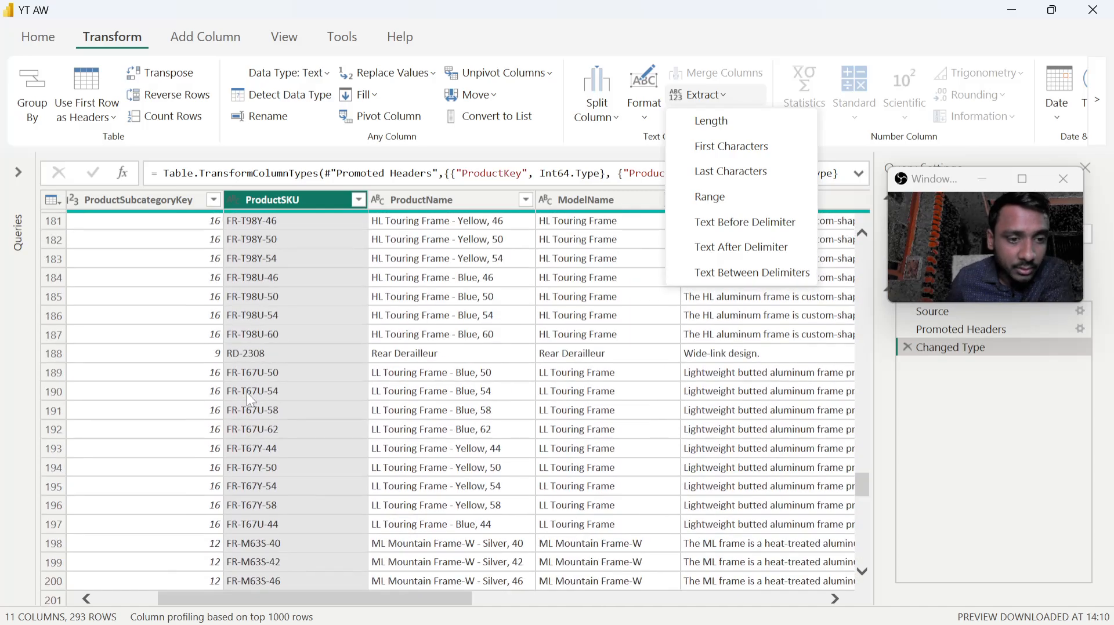
{"action": "scroll", "coordinate": [277, 384], "scroll_direction": "down", "scroll_amount": 20}
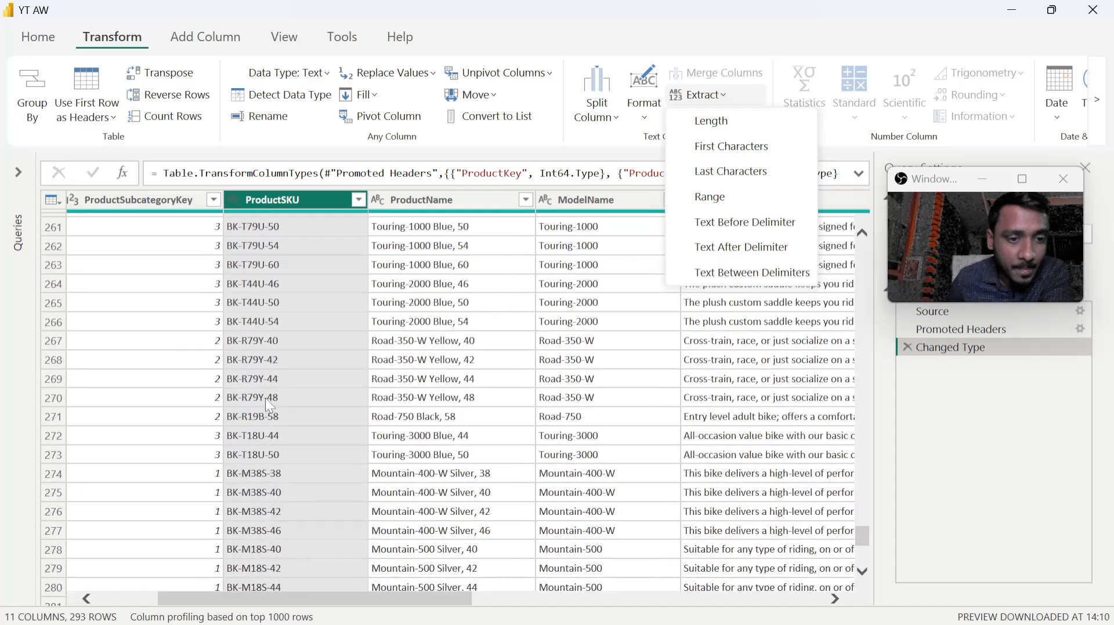
{"action": "scroll", "coordinate": [246, 349], "scroll_direction": "down", "scroll_amount": 4}
{"action": "scroll", "coordinate": [267, 411], "scroll_direction": "up", "scroll_amount": 20}
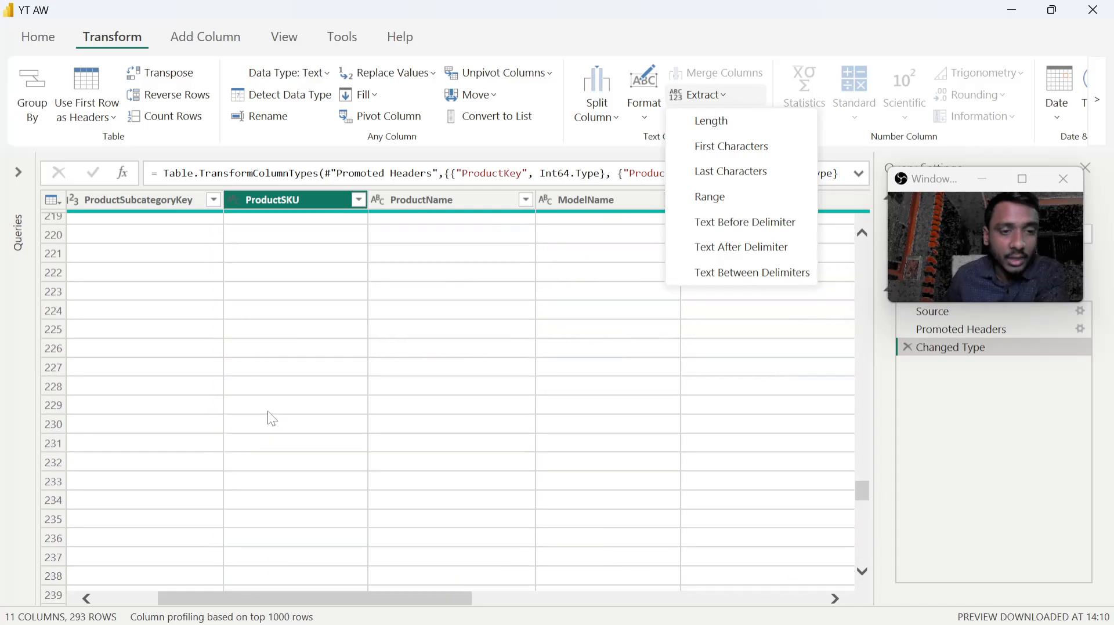
{"action": "scroll", "coordinate": [279, 409], "scroll_direction": "up", "scroll_amount": 20}
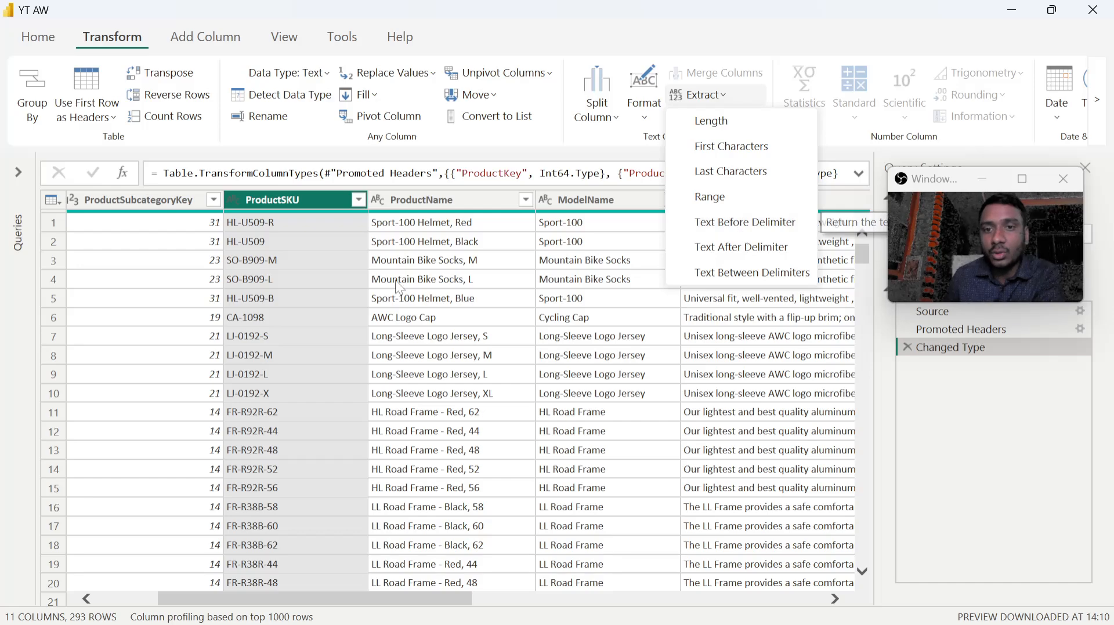
{"action": "left_click", "coordinate": [776, 227]}
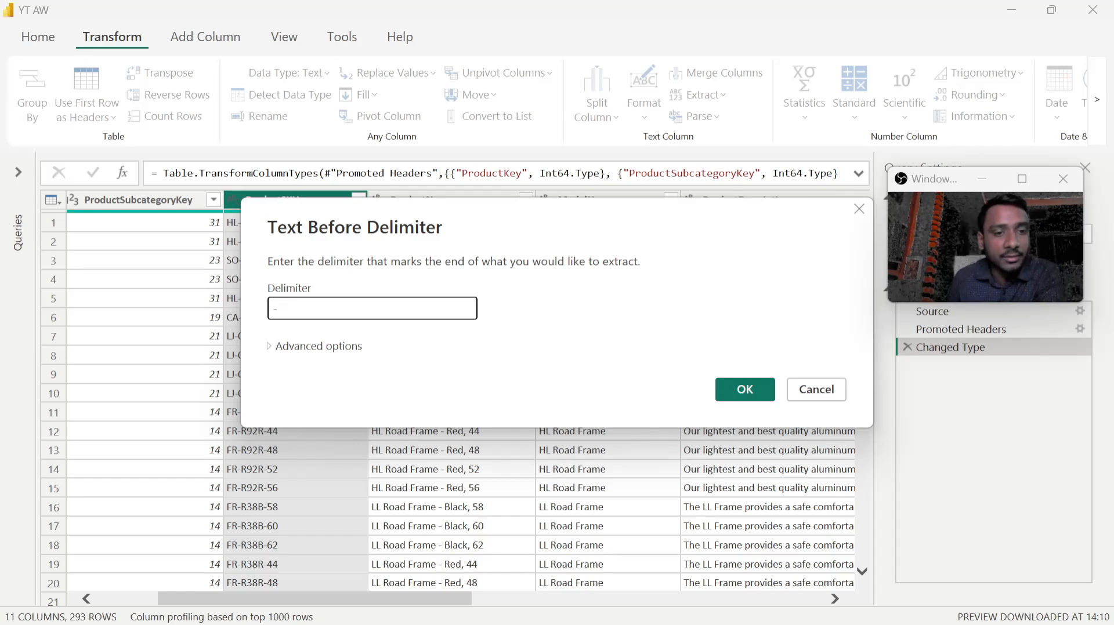
{"action": "left_click", "coordinate": [285, 348]}
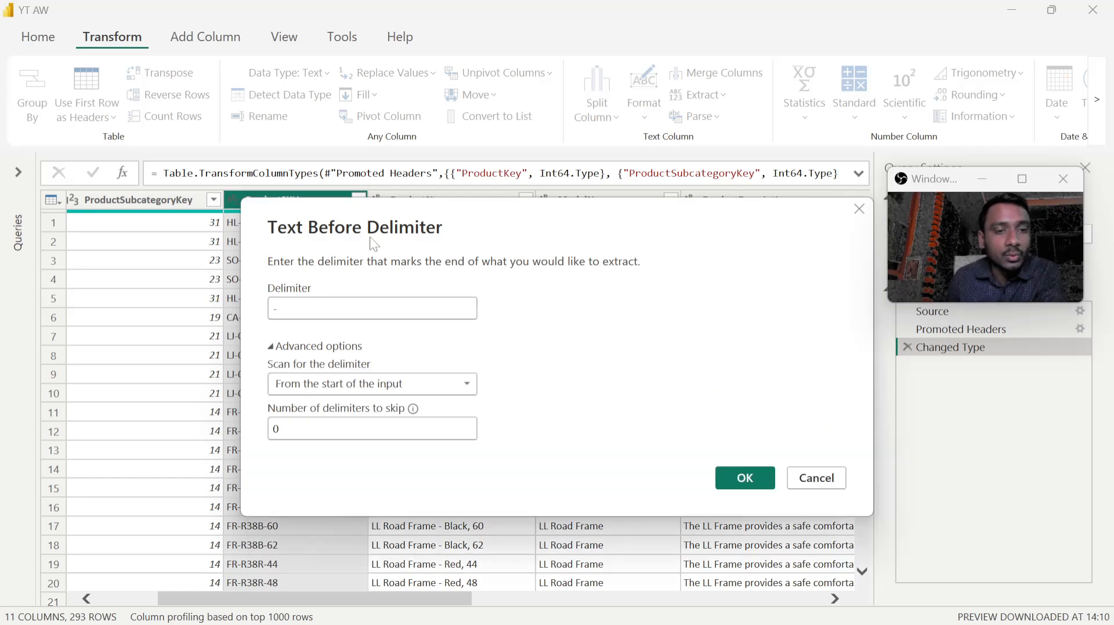
{"action": "left_click_drag", "start_coordinate": [394, 216], "coordinate": [534, 128]}
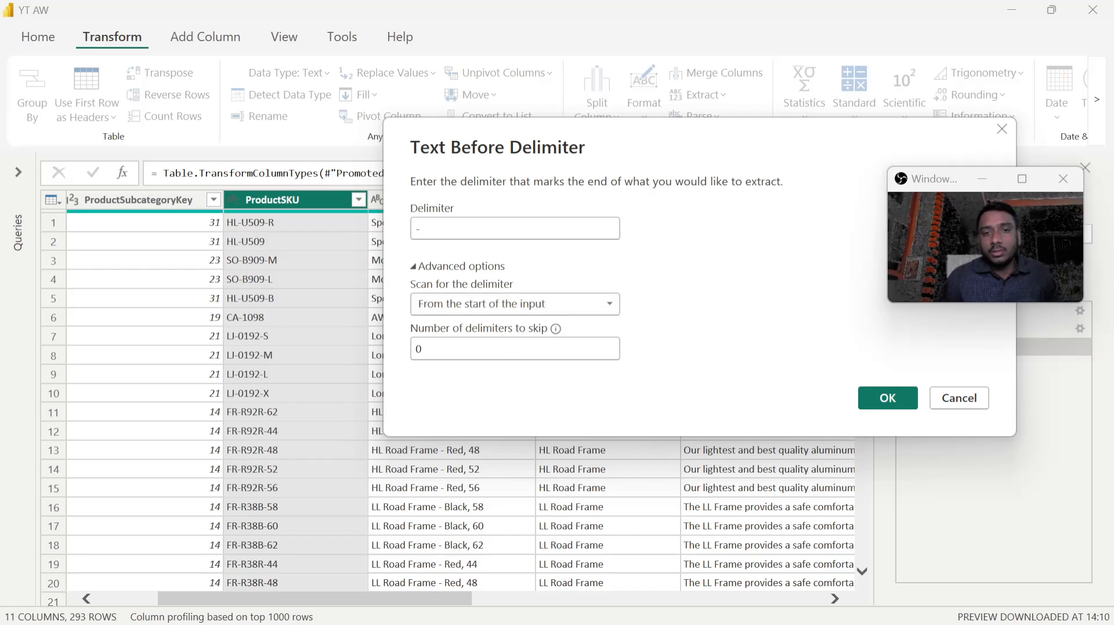
{"action": "key", "text": "BackSpace"}
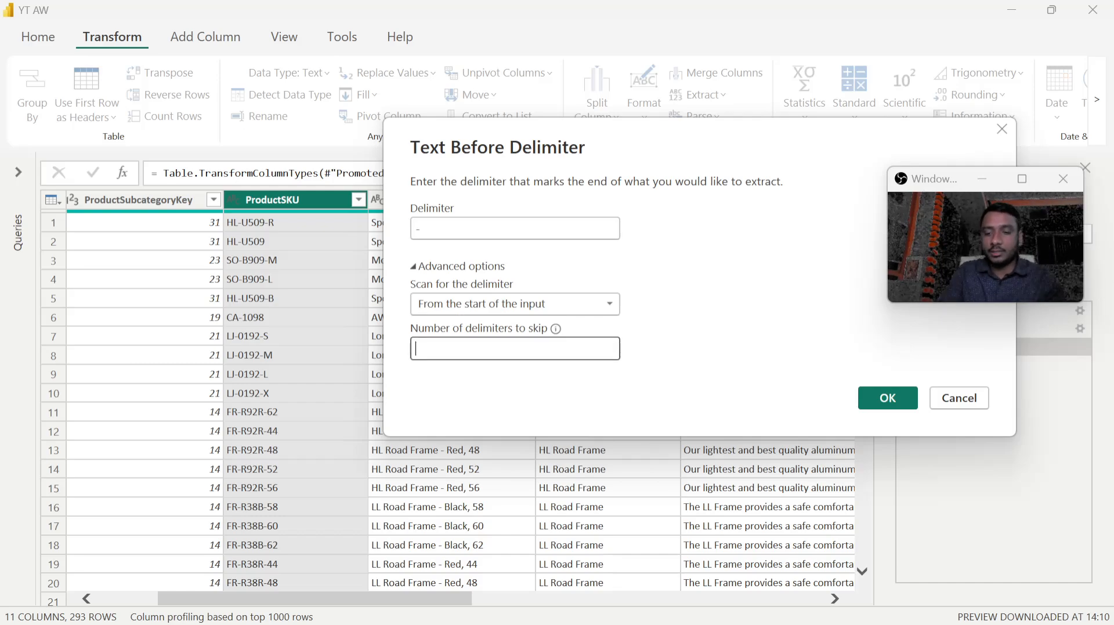
{"action": "type", "text": "1"}
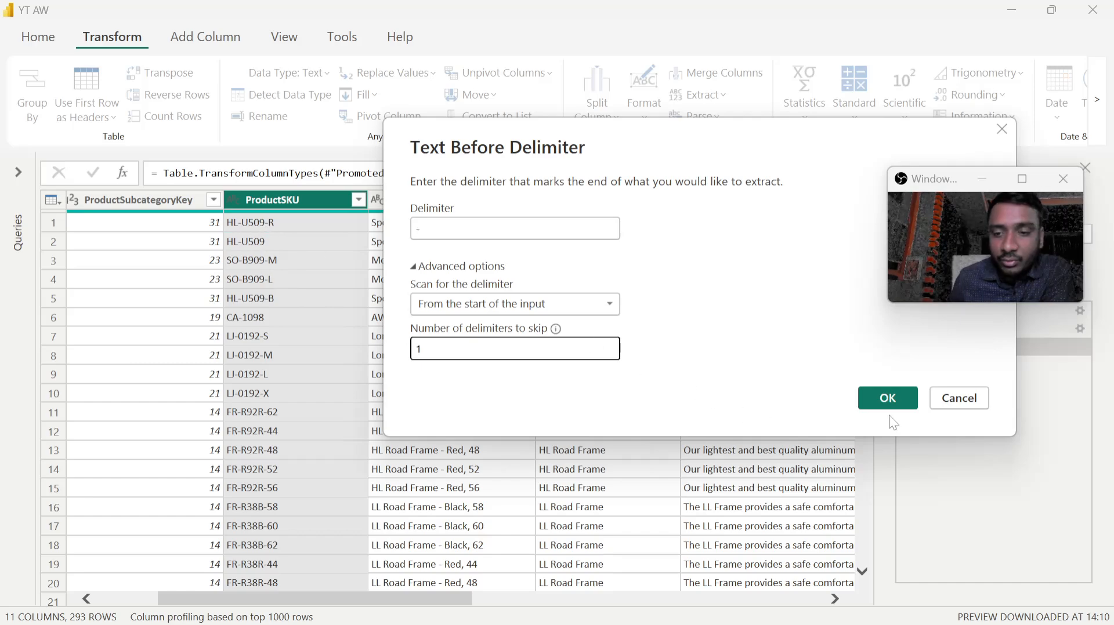
{"action": "left_click", "coordinate": [888, 399]}
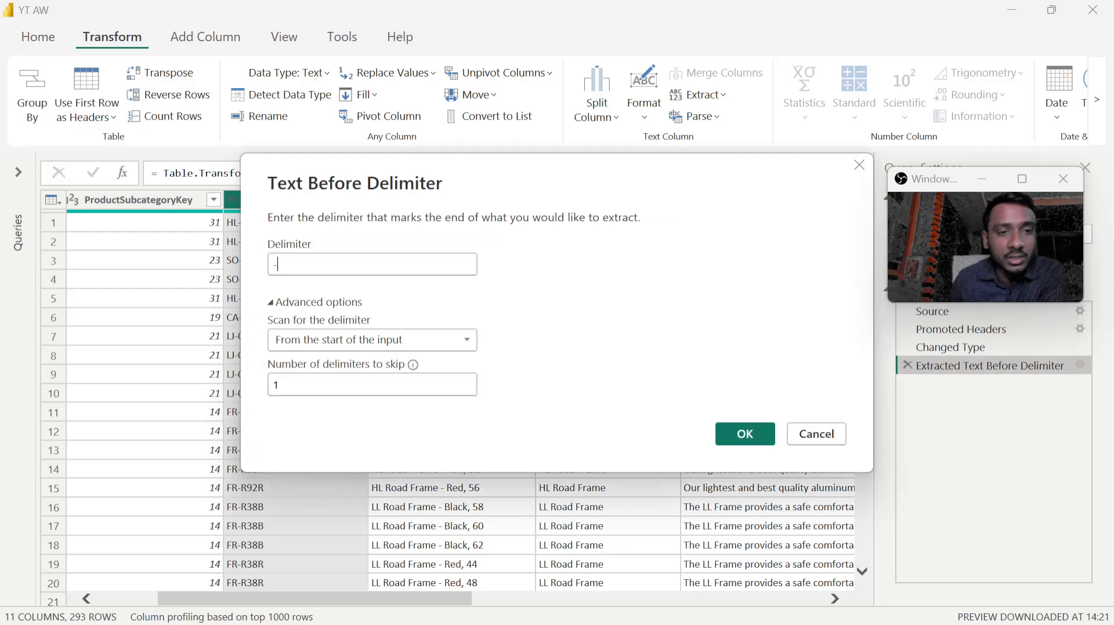
Edit the Extracted Text Before Delimiter step so that the number of delimiters to skip is 0
{"action": "left_click", "coordinate": [337, 381]}
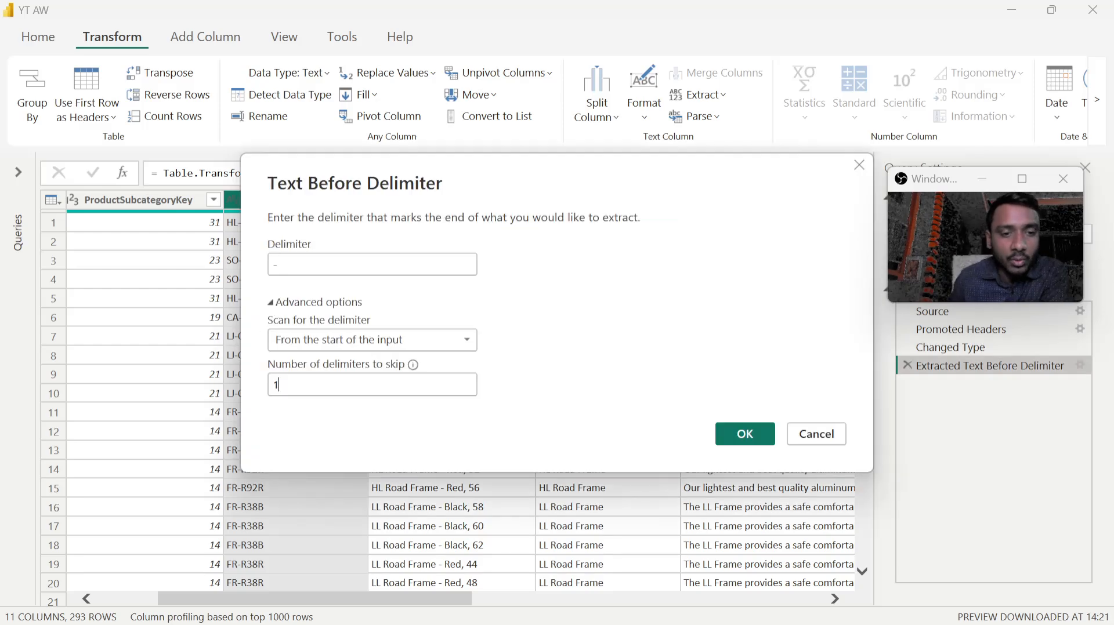
{"action": "key", "text": "BackSpace"}
{"action": "type", "text": "0"}
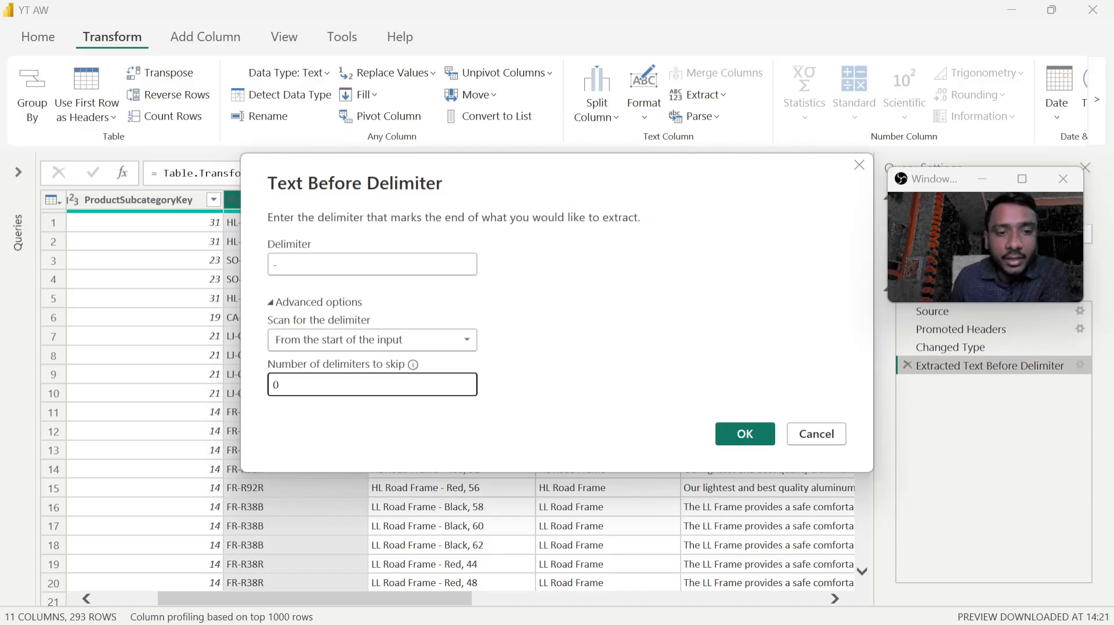
{"action": "left_click", "coordinate": [745, 436]}
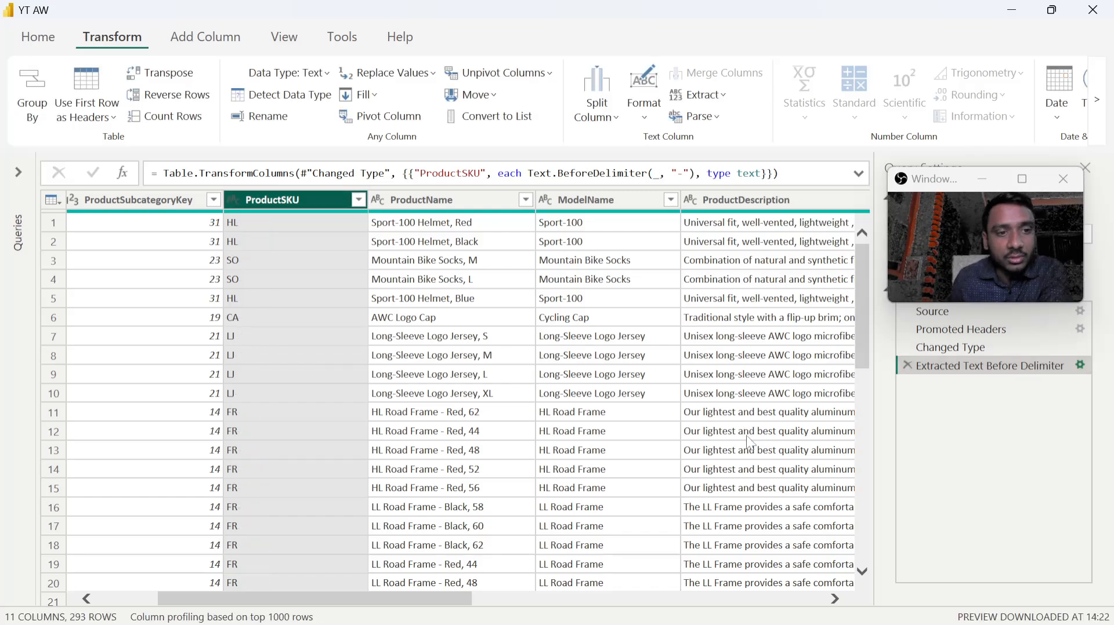
Review the shortened ProductSKU values and delete the Extracted Text Before Delimiter step to restore the full codes
{"action": "scroll", "coordinate": [294, 334], "scroll_direction": "down", "scroll_amount": 10}
{"action": "scroll", "coordinate": [285, 367], "scroll_direction": "up", "scroll_amount": 6}
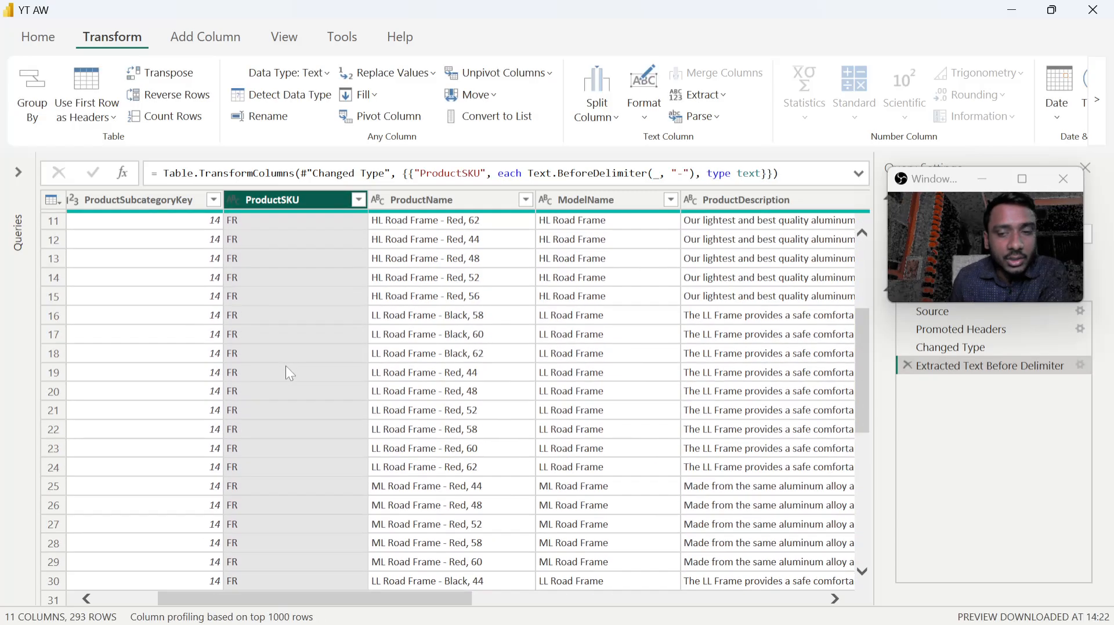
{"action": "scroll", "coordinate": [285, 367], "scroll_direction": "up", "scroll_amount": 4}
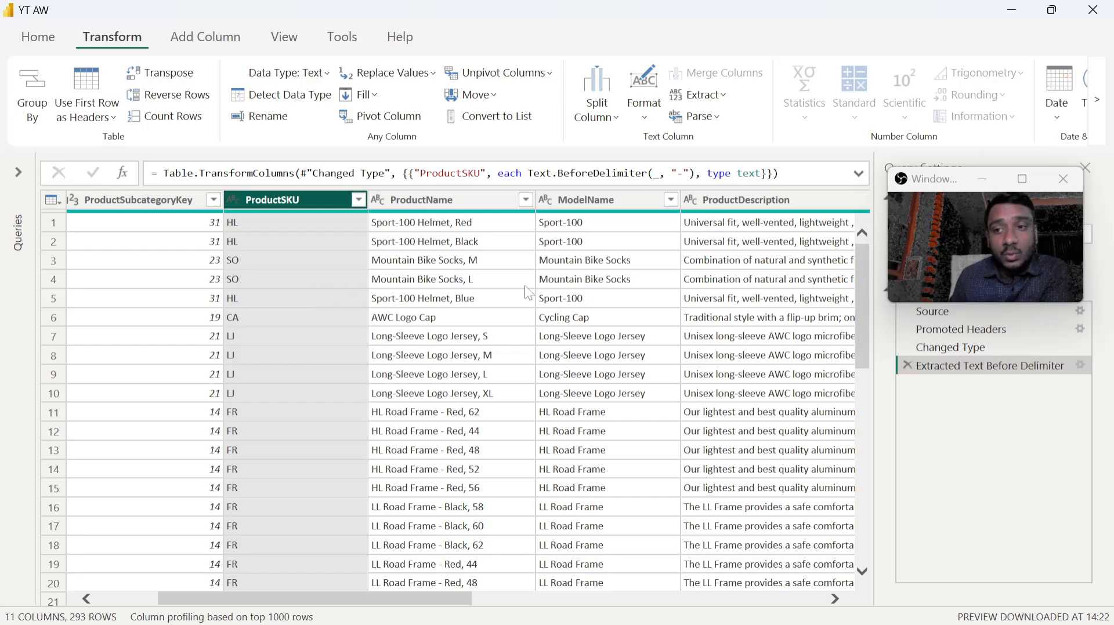
{"action": "left_click", "coordinate": [907, 366]}
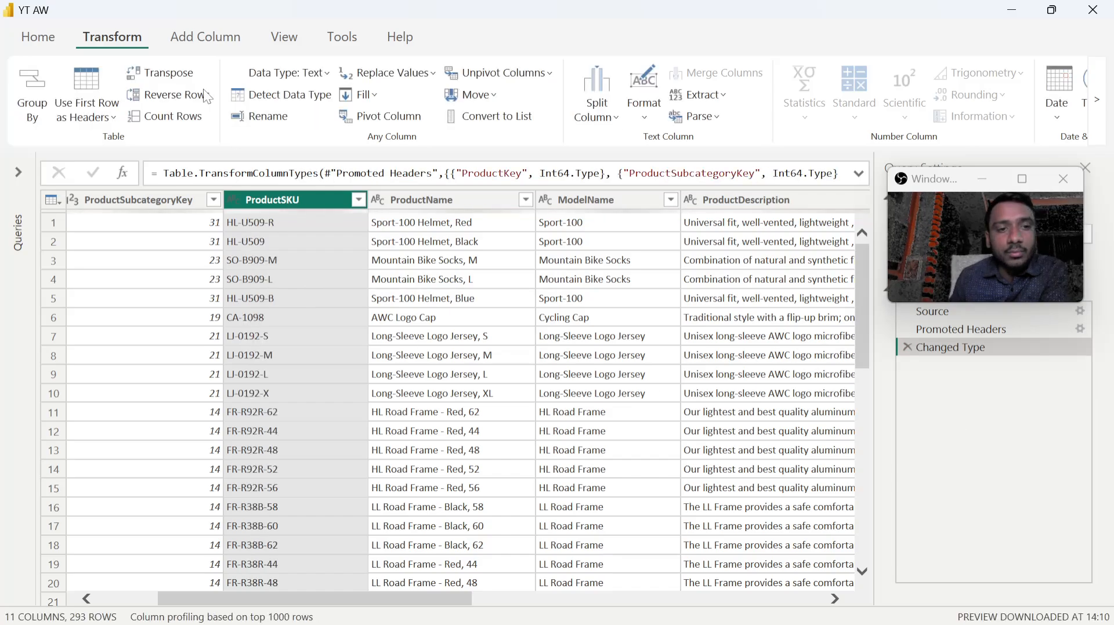
{"action": "left_click", "coordinate": [202, 37]}
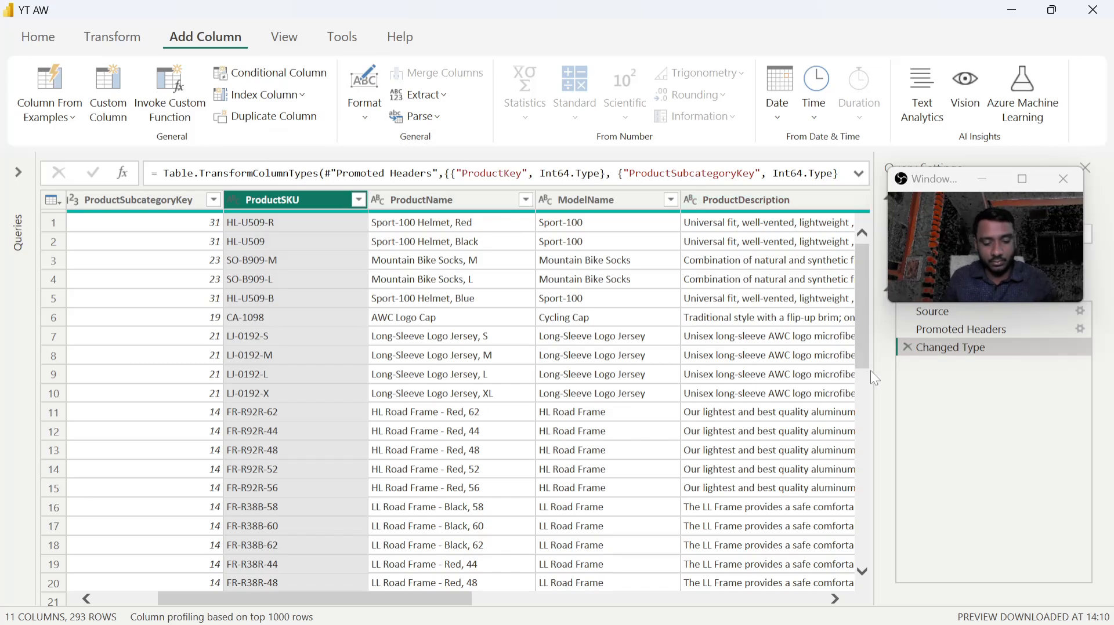
{"action": "mouse_move", "coordinate": [615, 624]}
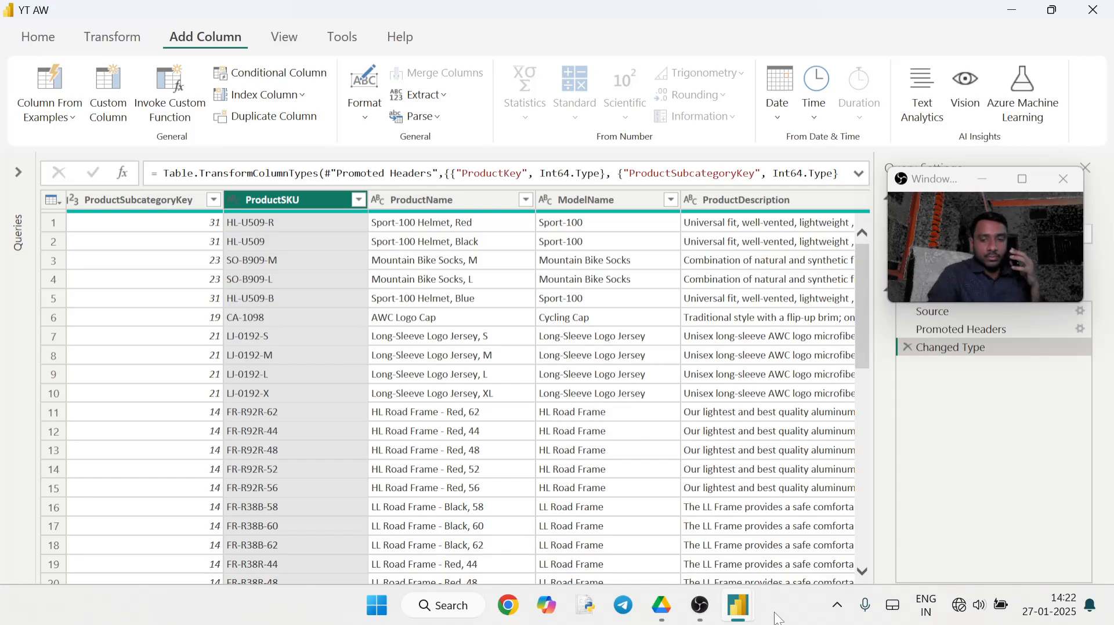
{"action": "key", "text": "alt+Tab"}
{"action": "key", "text": "alt+Tab"}
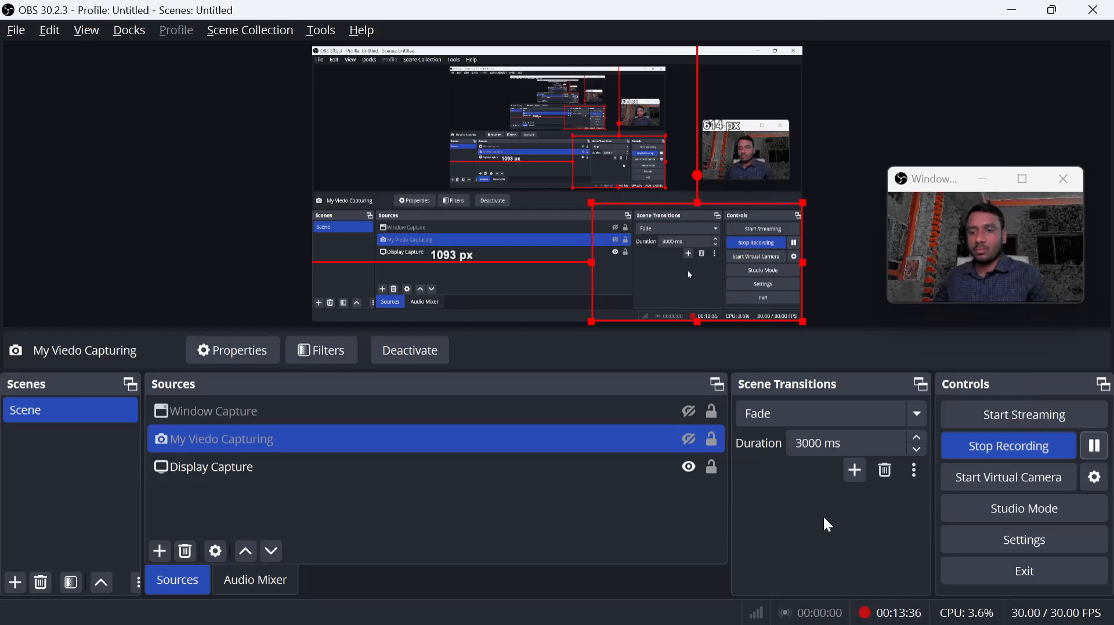
{"action": "key", "text": "alt+Tab"}
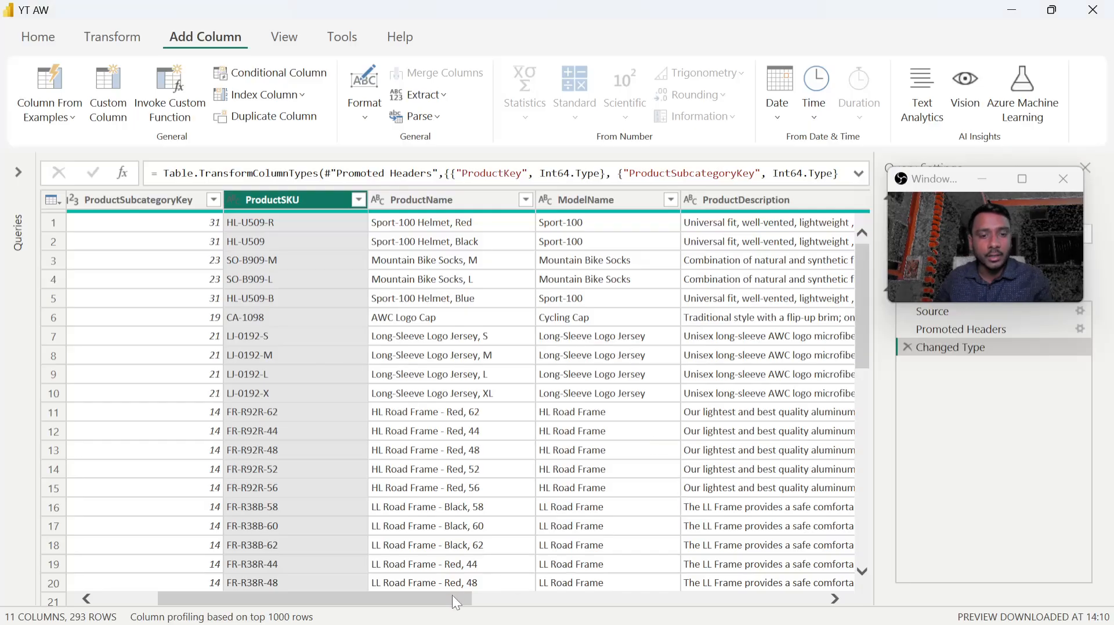
{"action": "left_click_drag", "start_coordinate": [452, 598], "coordinate": [862, 518]}
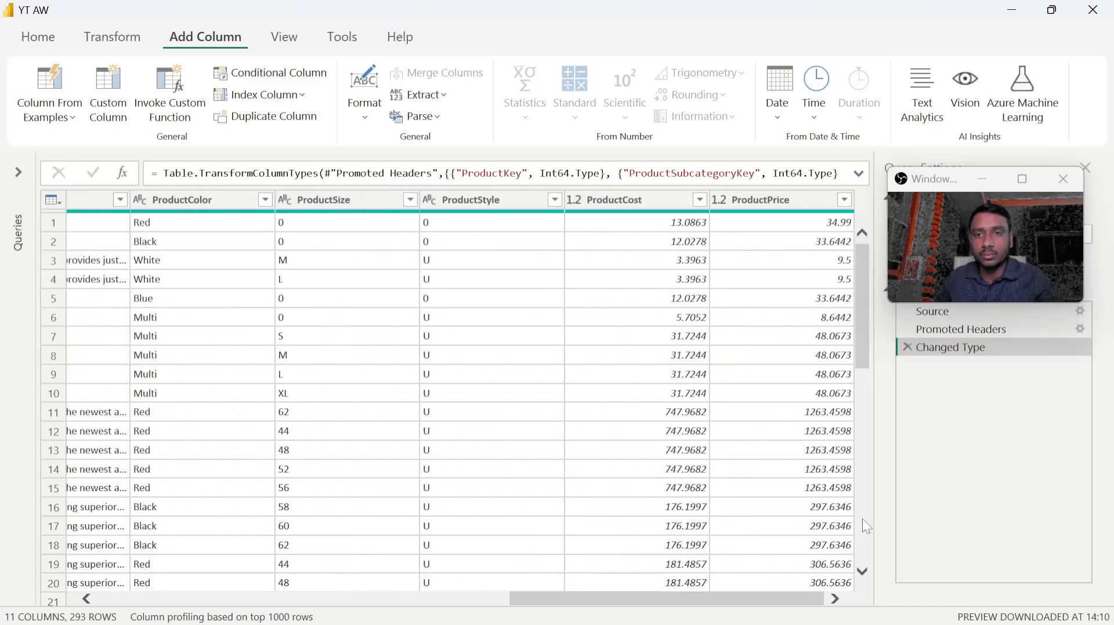
{"action": "left_click_drag", "start_coordinate": [733, 601], "coordinate": [388, 601]}
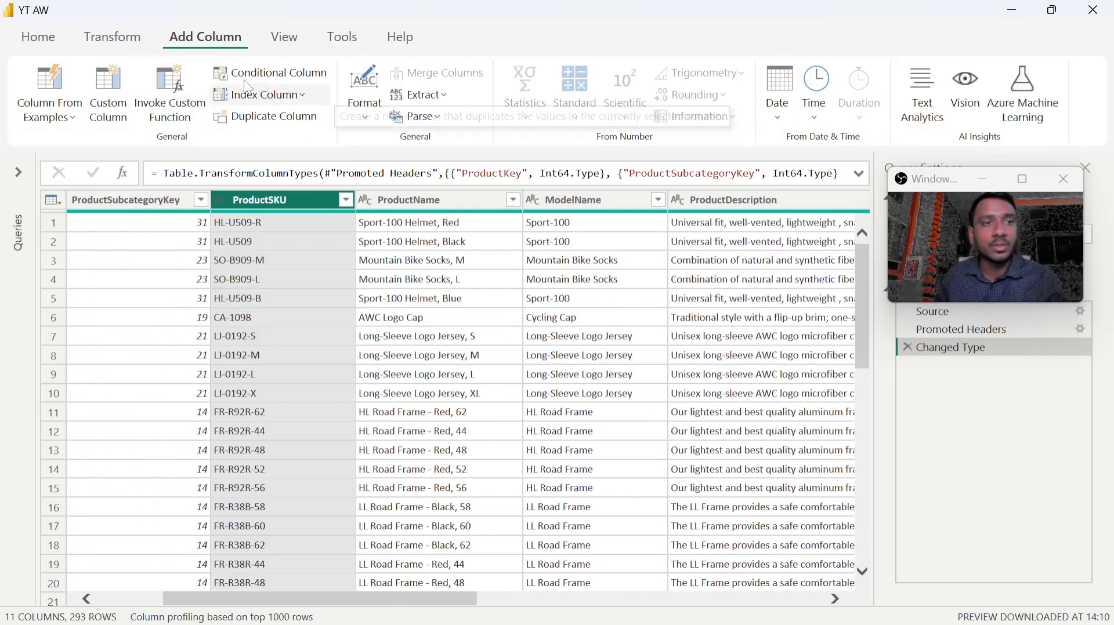
Add a column with the ProductSKU text before the delimiter "-", scanning from the start of the input and skipping 0 delimiters
{"action": "left_click", "coordinate": [440, 95]}
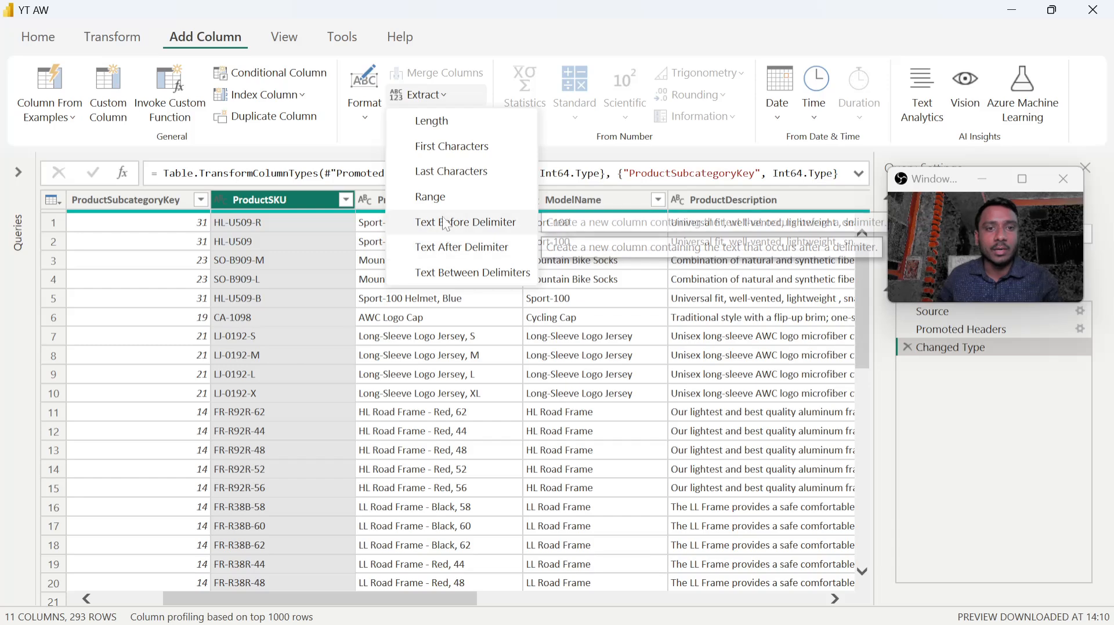
{"action": "left_click", "coordinate": [465, 225]}
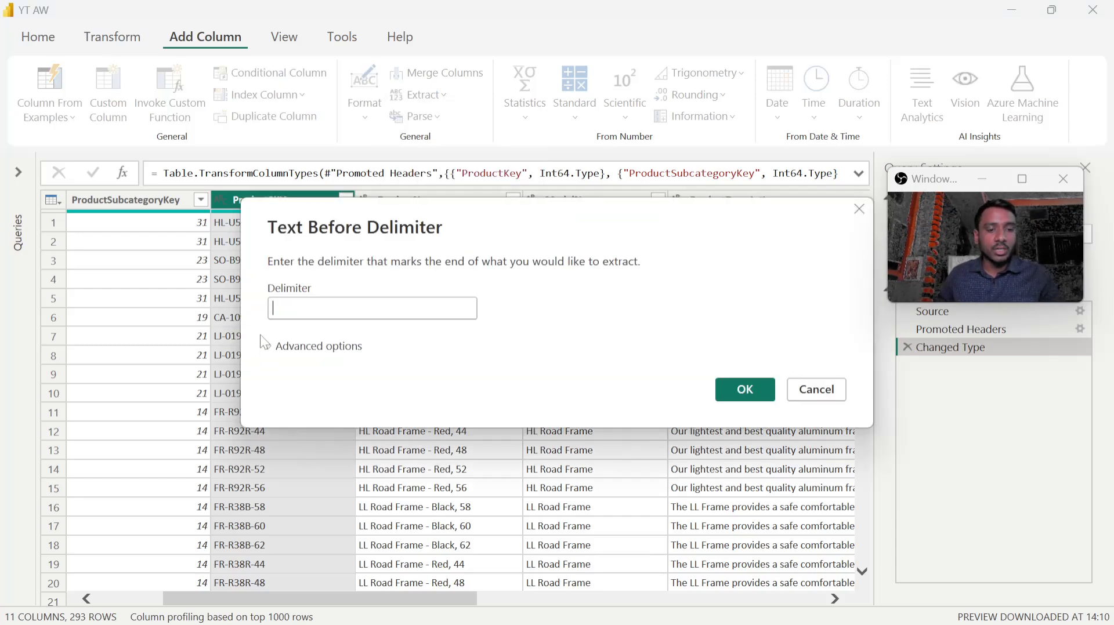
{"action": "type", "text": "-"}
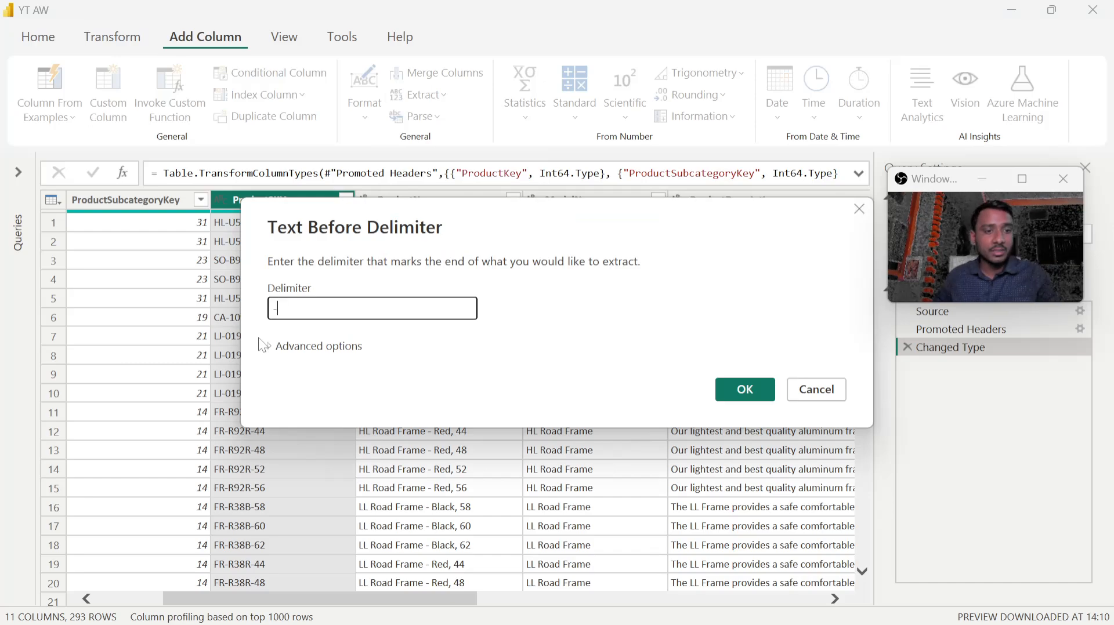
{"action": "left_click", "coordinate": [269, 346]}
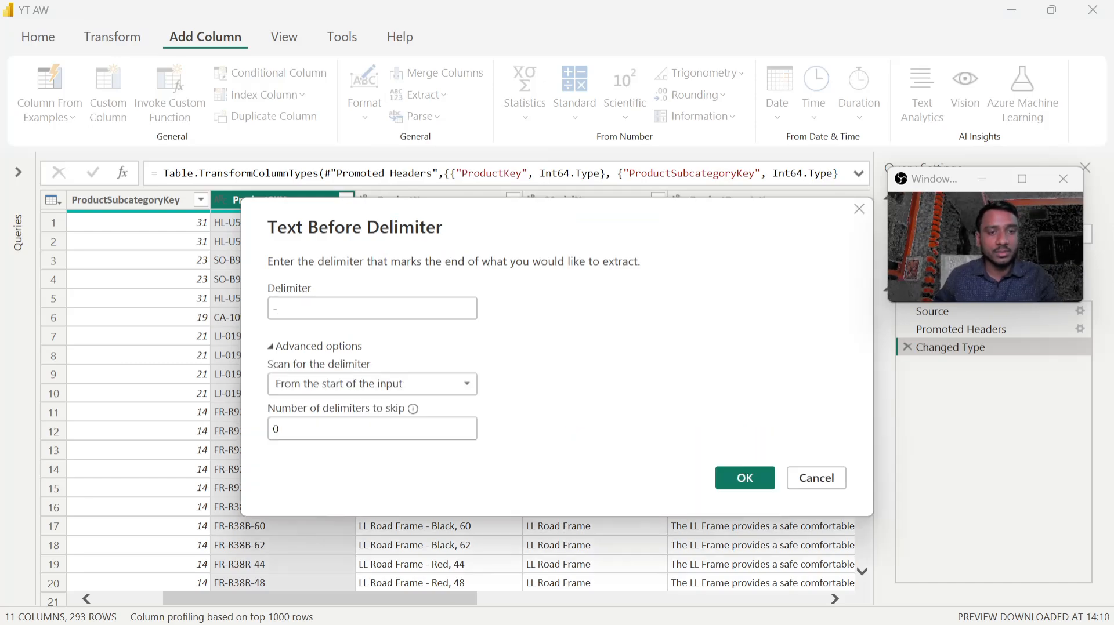
{"action": "left_click", "coordinate": [747, 487]}
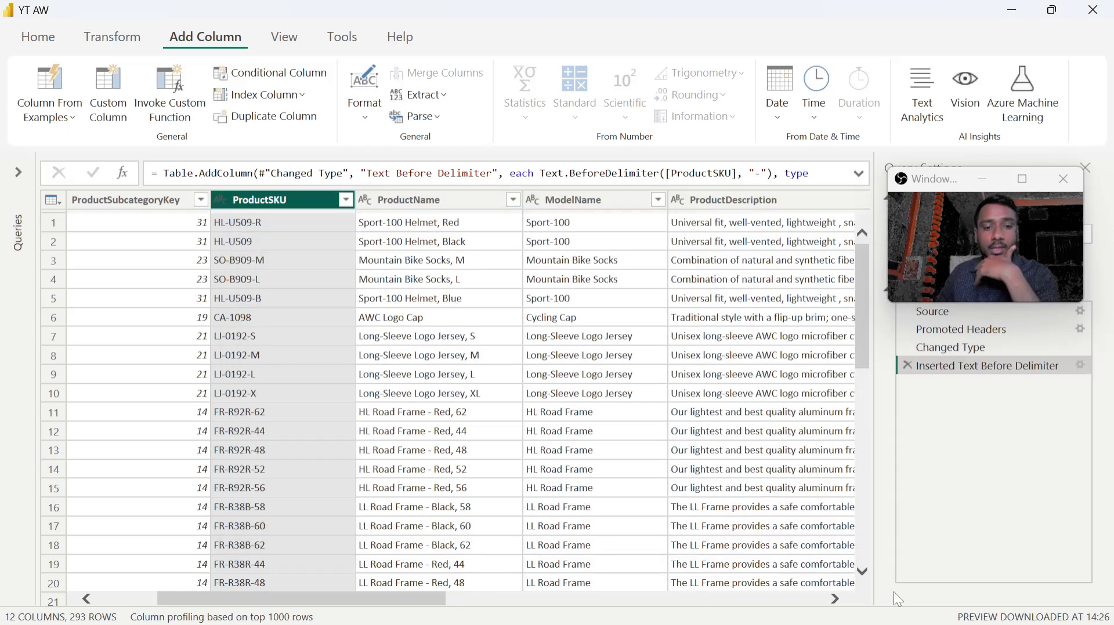
Rename the new Text Before Delimiter column as SKUType
{"action": "left_click", "coordinate": [824, 601]}
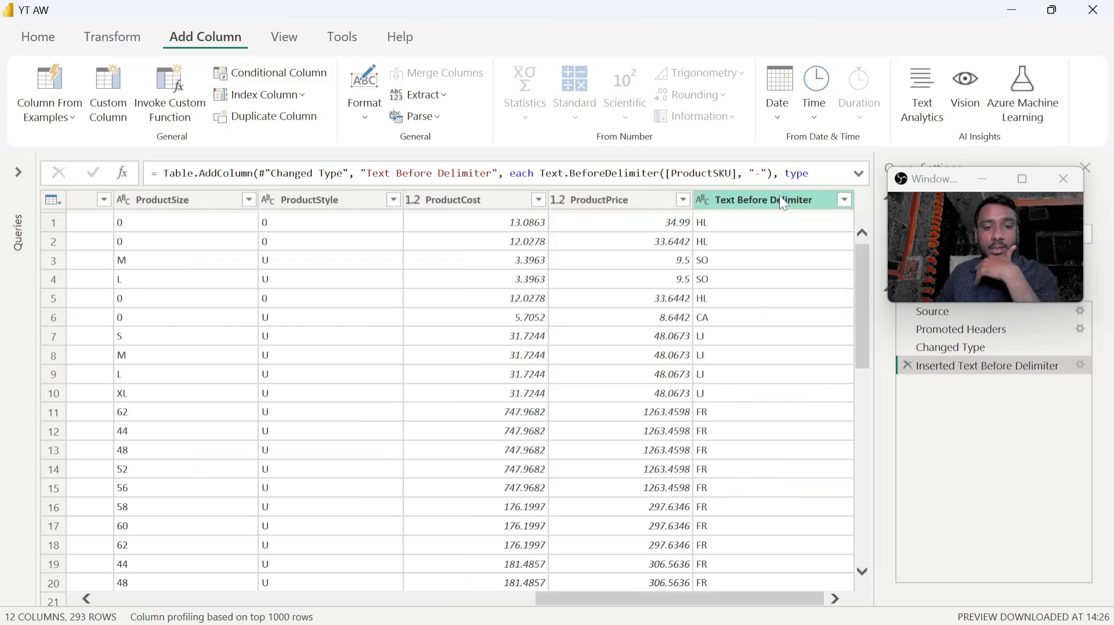
{"action": "left_click", "coordinate": [782, 203]}
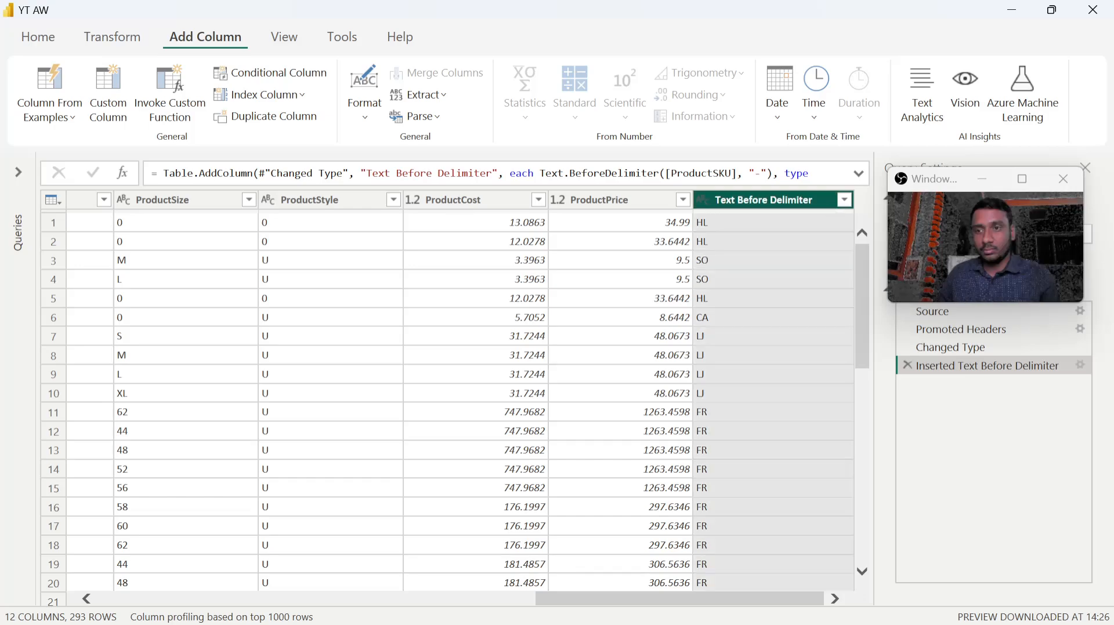
{"action": "key", "text": "F2"}
{"action": "type", "text": "KSU"}
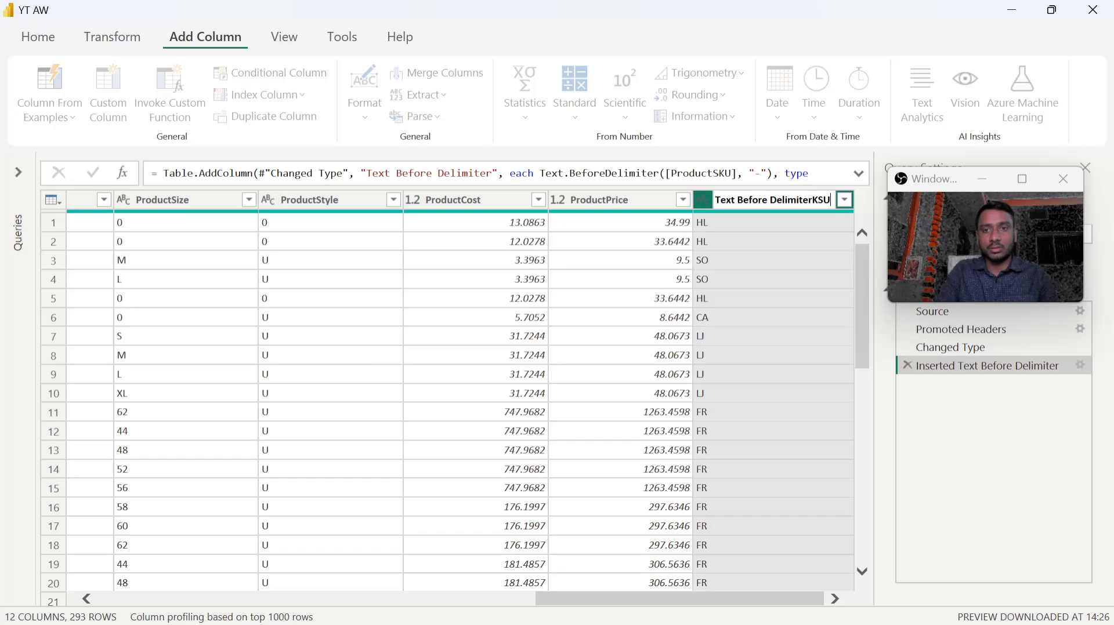
{"action": "key", "text": "ctrl+a"}
{"action": "type", "text": "SKU"}
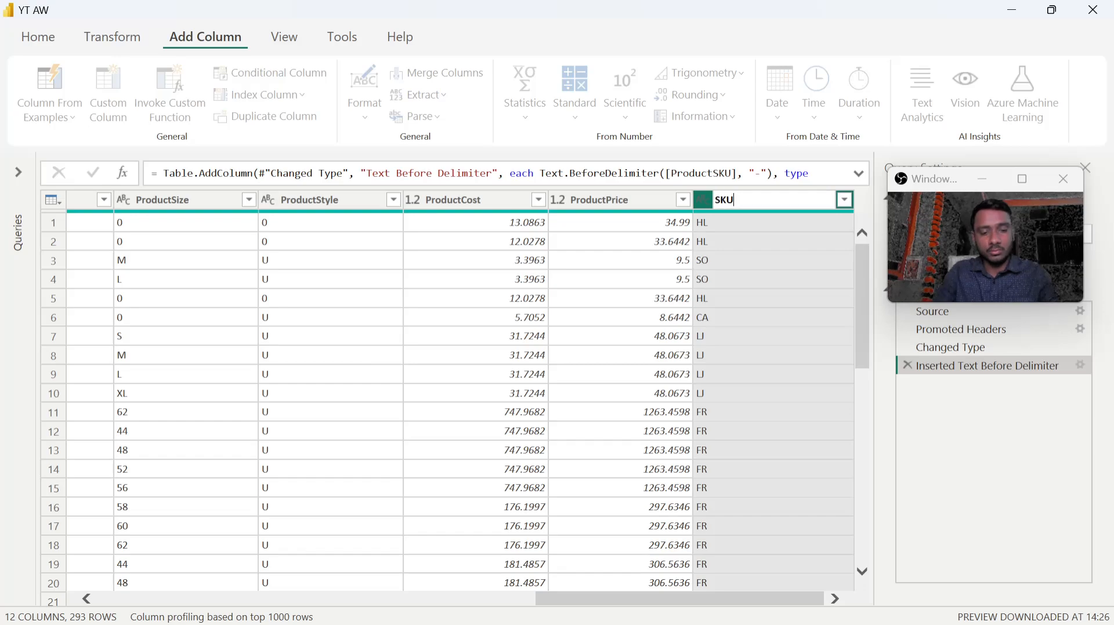
{"action": "type", "text": " Type"}
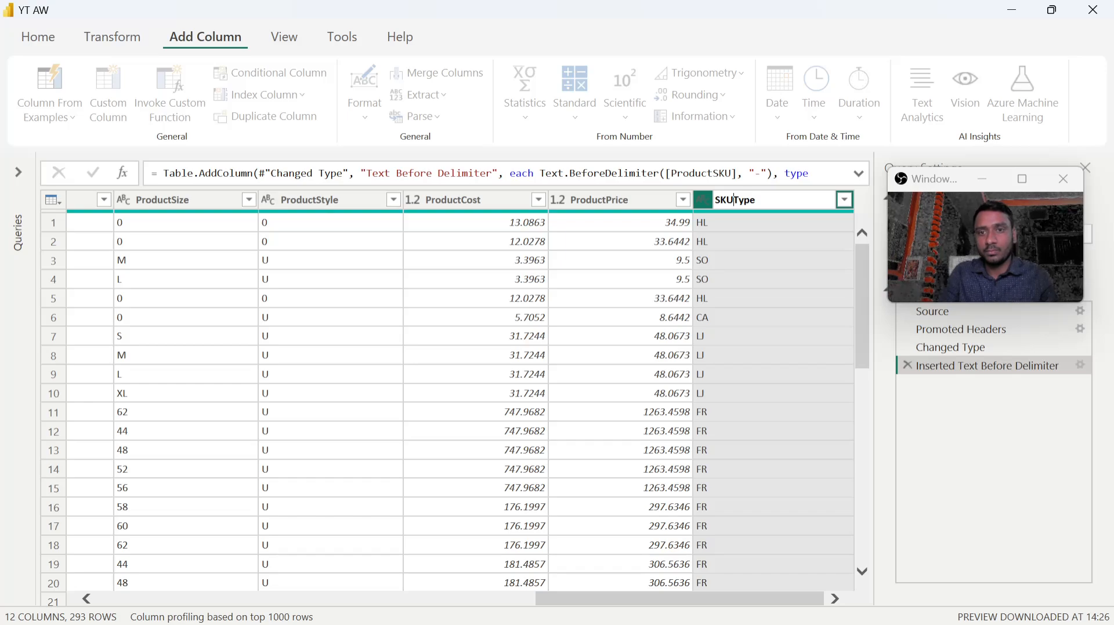
{"action": "key", "text": "Return"}
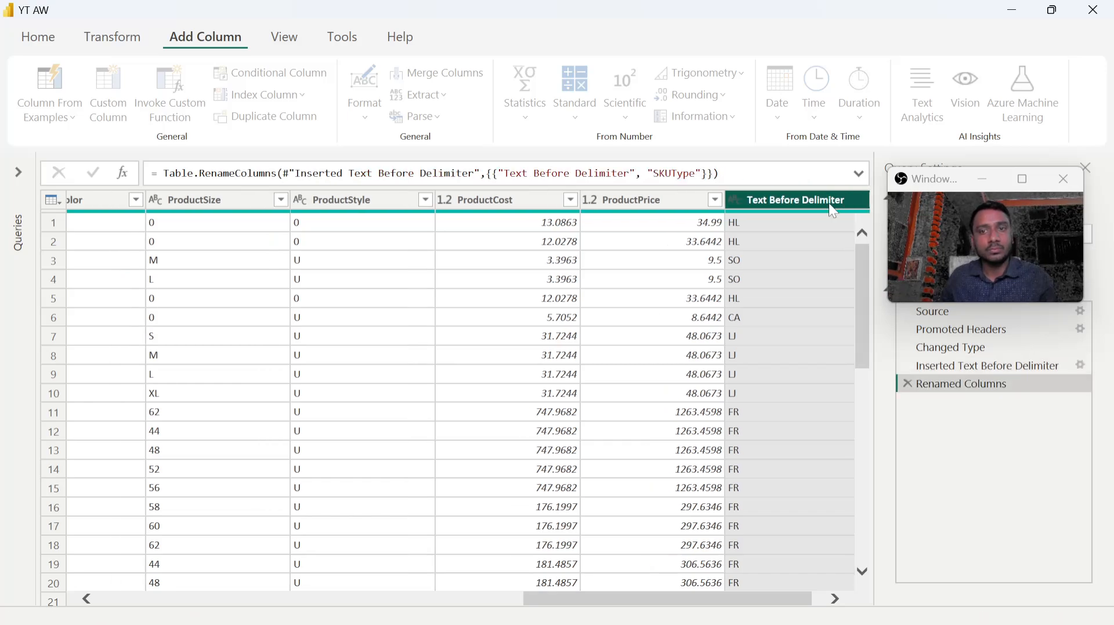
Rename the SKUType column as ProductSKUType
{"action": "double_click", "coordinate": [750, 198]}
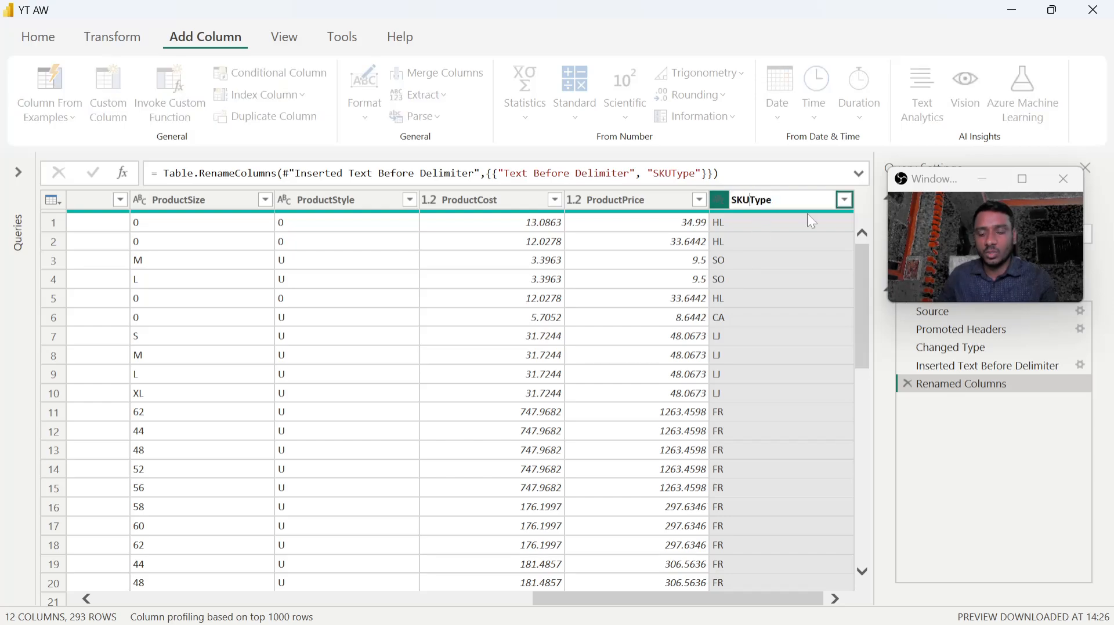
{"action": "key", "text": "Home"}
{"action": "type", "text": "Product"}
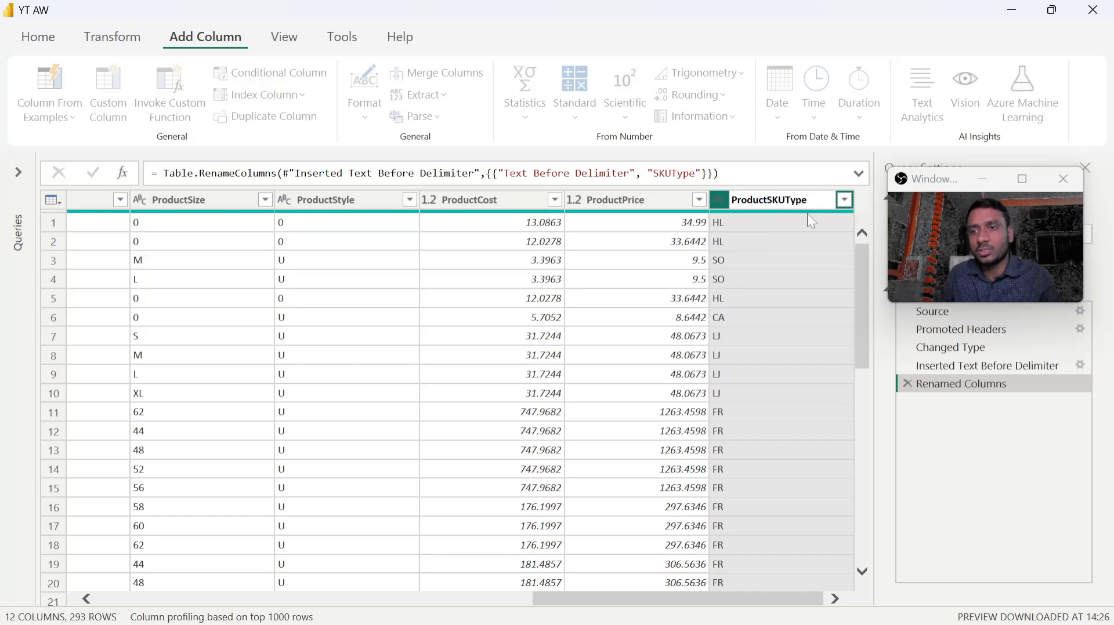
{"action": "key", "text": "Return"}
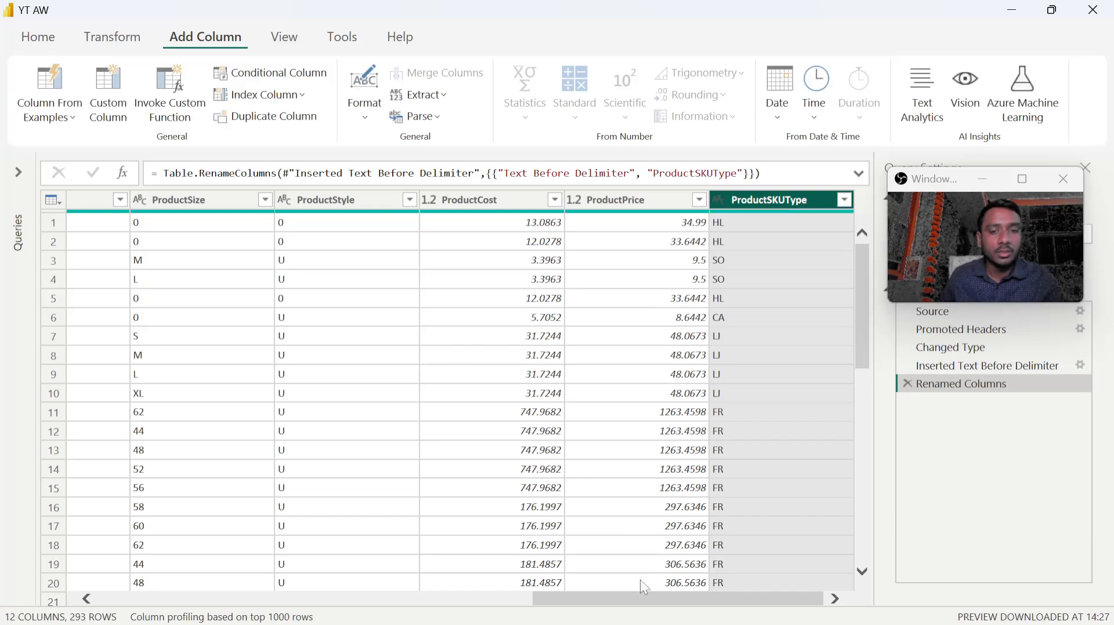
Filter the ProductStyle column to keep only the rows with the value 0
{"action": "left_click_drag", "start_coordinate": [651, 601], "coordinate": [559, 560]}
{"action": "left_click", "coordinate": [658, 200]}
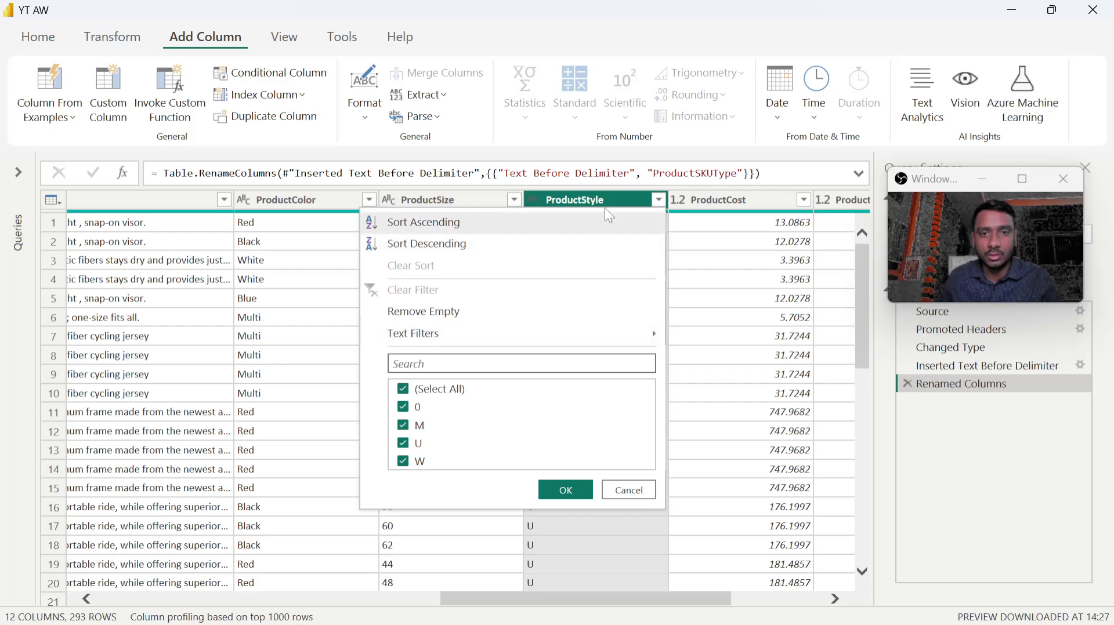
{"action": "left_click", "coordinate": [404, 389]}
{"action": "left_click", "coordinate": [404, 408]}
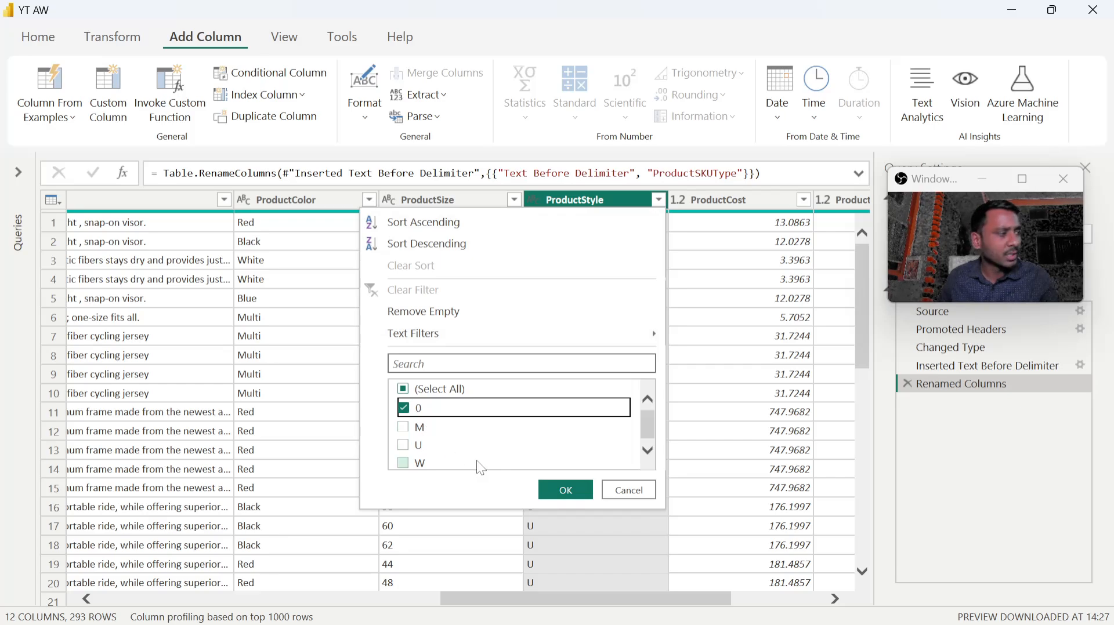
{"action": "left_click", "coordinate": [565, 490]}
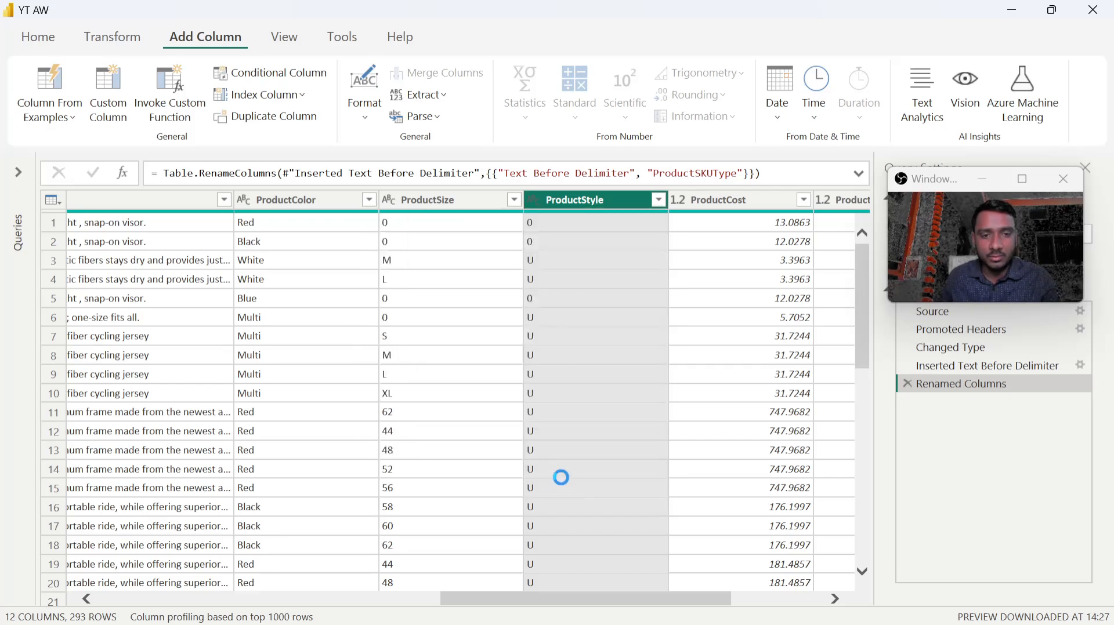
Review the rows with ProductStyle 0 and delete the Filtered Rows step to restore the full table
{"action": "scroll", "coordinate": [607, 313], "scroll_direction": "down", "scroll_amount": 10}
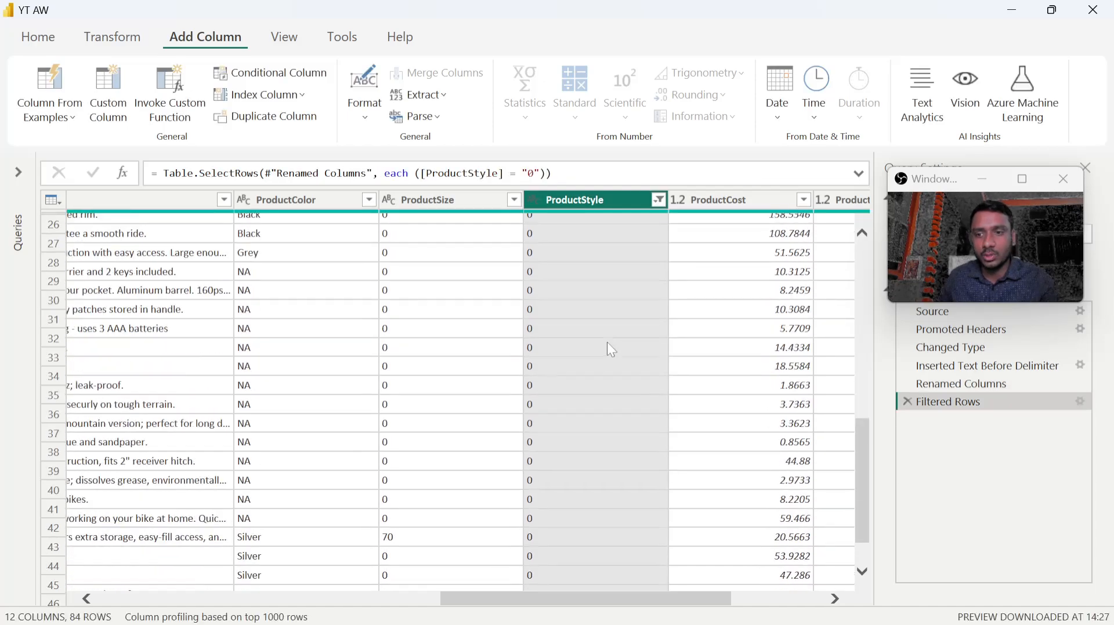
{"action": "scroll", "coordinate": [609, 348], "scroll_direction": "up", "scroll_amount": 10}
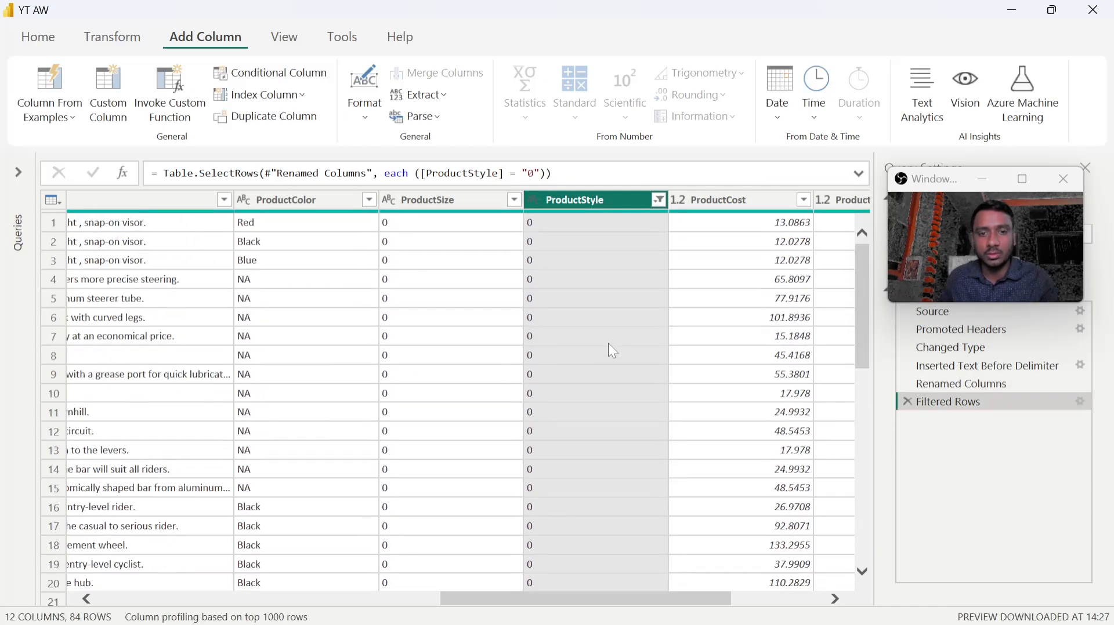
{"action": "left_click", "coordinate": [907, 401]}
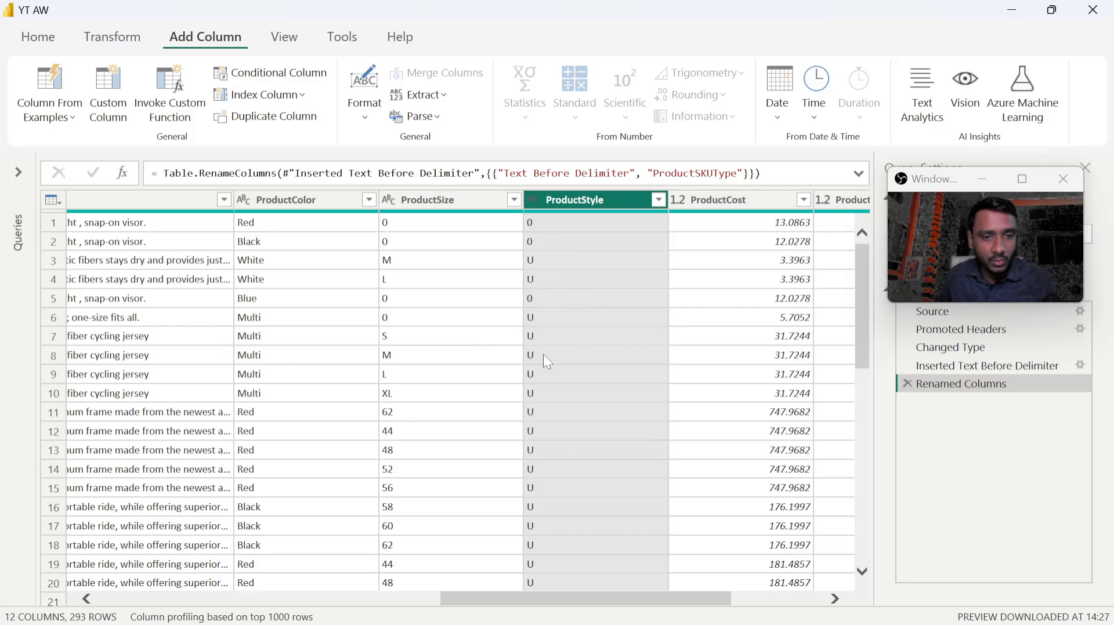
Examine which values the ProductStyle column holds across the unfiltered rows
{"action": "scroll", "coordinate": [543, 354], "scroll_direction": "down", "scroll_amount": 5}
{"action": "scroll", "coordinate": [541, 356], "scroll_direction": "up", "scroll_amount": 5}
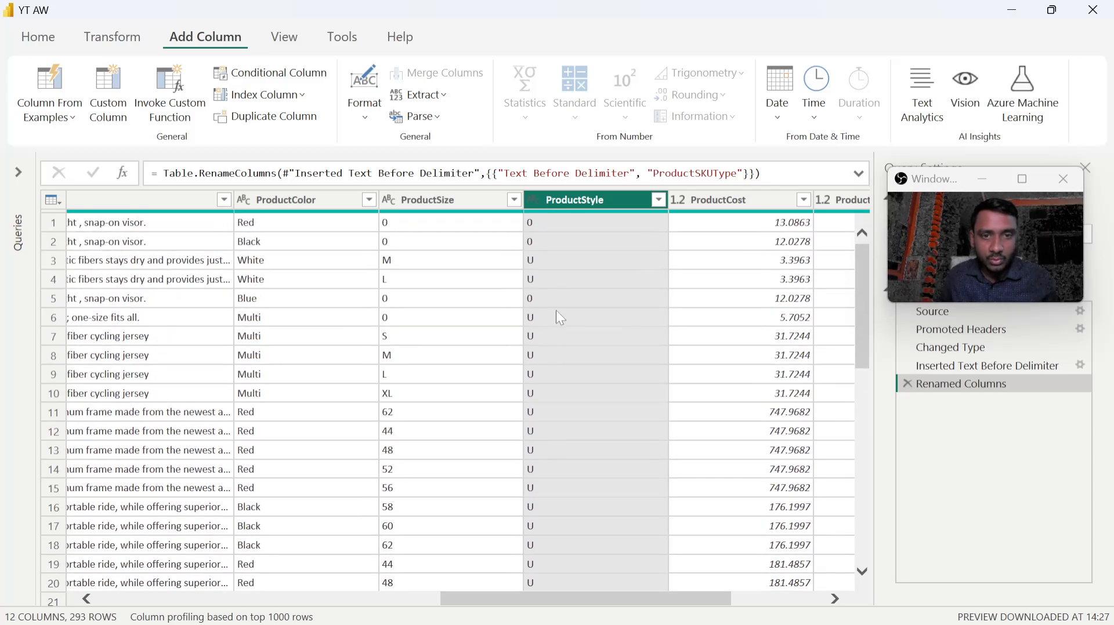
{"action": "left_click", "coordinate": [569, 226]}
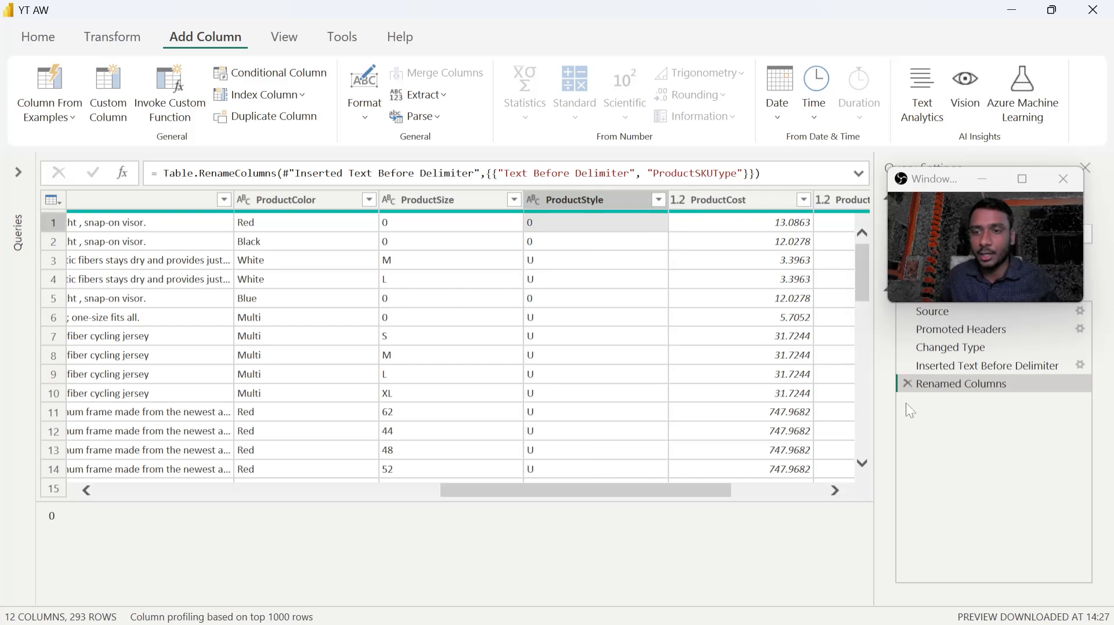
{"action": "left_click", "coordinate": [580, 200]}
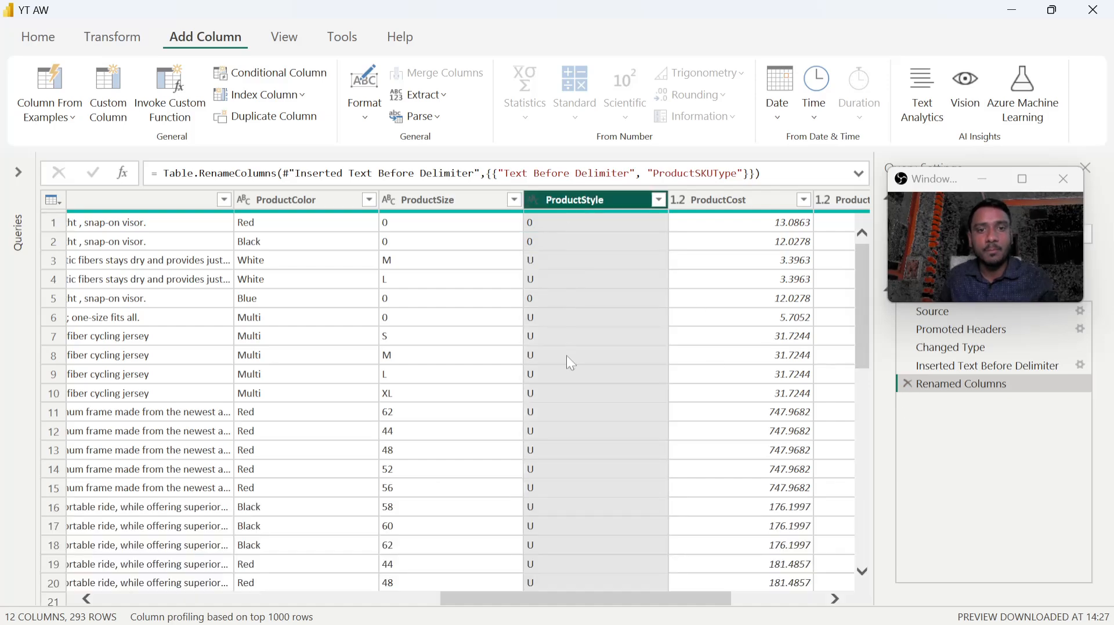
{"action": "scroll", "coordinate": [568, 468], "scroll_direction": "down", "scroll_amount": 7}
{"action": "scroll", "coordinate": [567, 468], "scroll_direction": "up", "scroll_amount": 7}
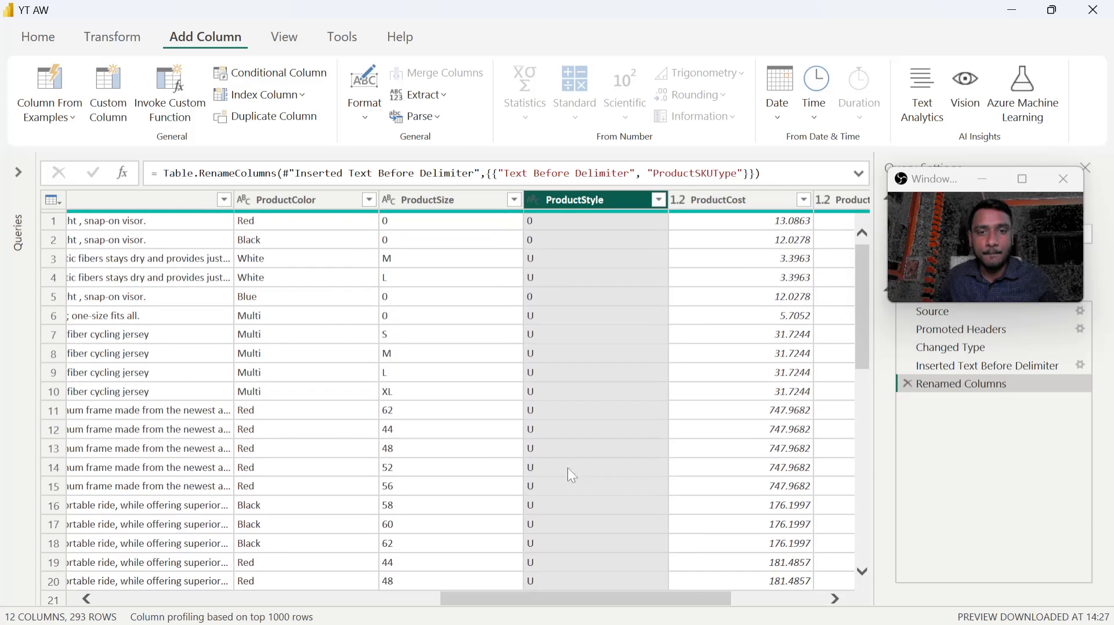
{"action": "scroll", "coordinate": [560, 410], "scroll_direction": "down", "scroll_amount": 10}
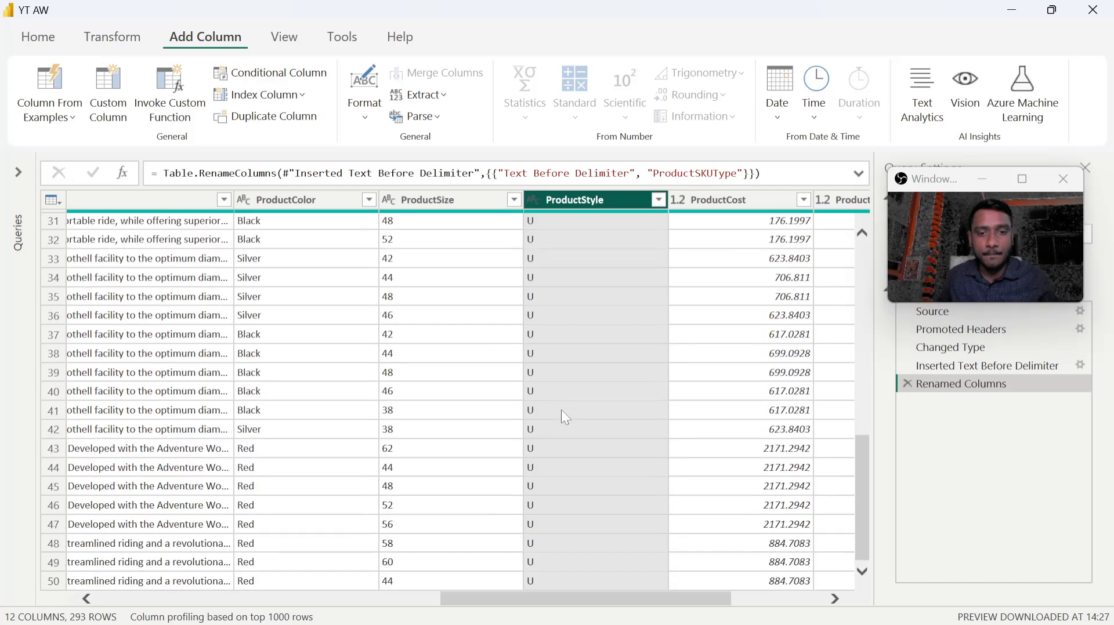
{"action": "scroll", "coordinate": [561, 410], "scroll_direction": "up", "scroll_amount": 10}
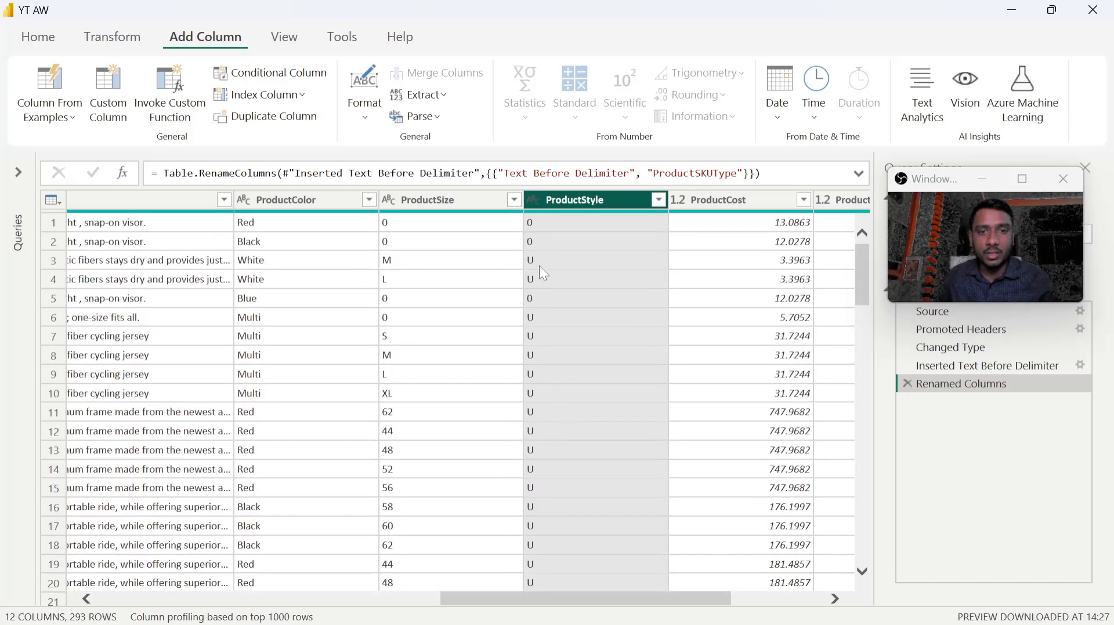
Replace the value U with O in the ProductStyle column
{"action": "left_click", "coordinate": [123, 36]}
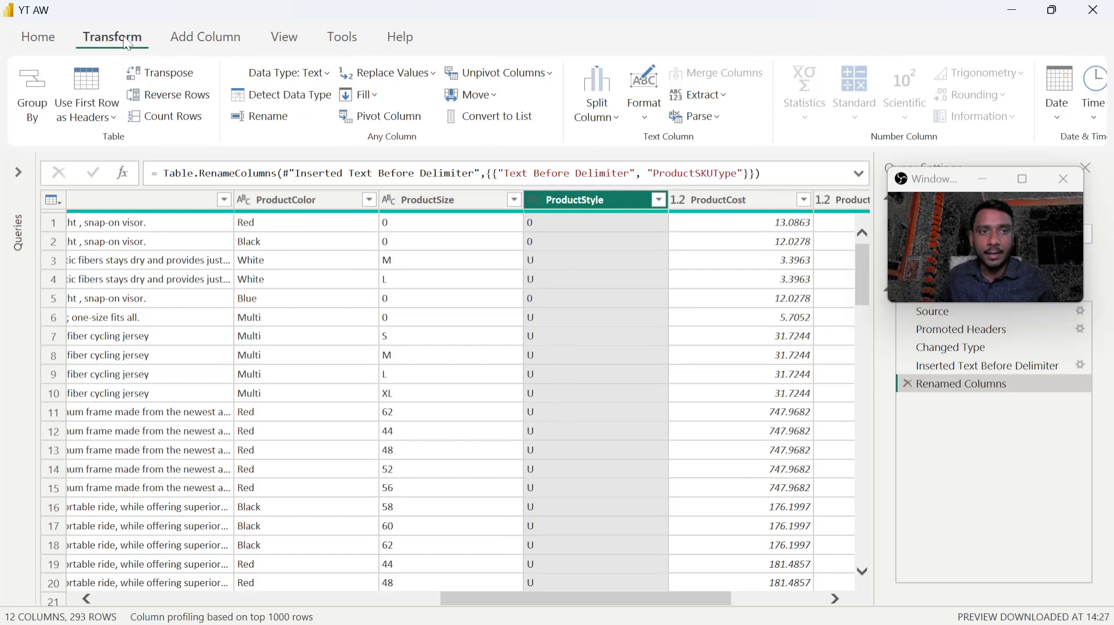
{"action": "left_click", "coordinate": [432, 74]}
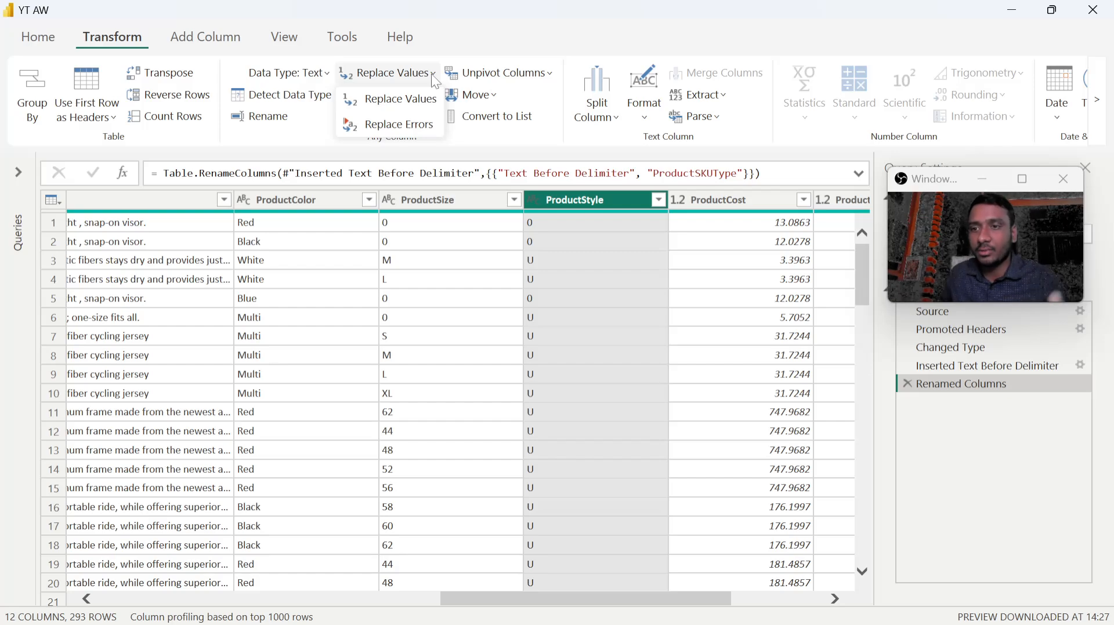
{"action": "left_click", "coordinate": [395, 100]}
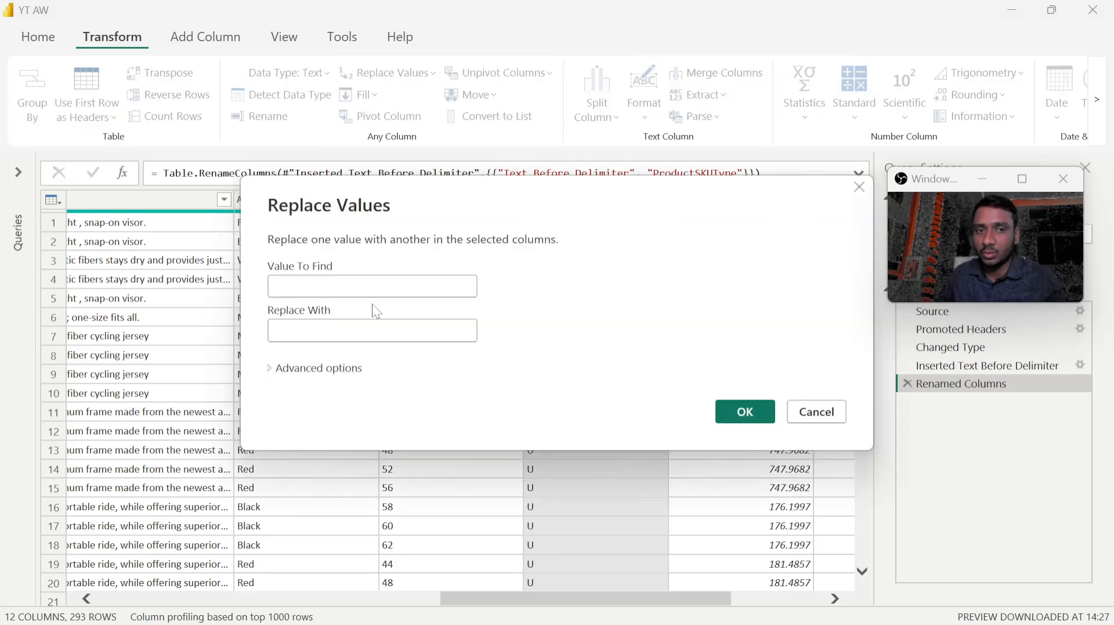
{"action": "type", "text": "U"}
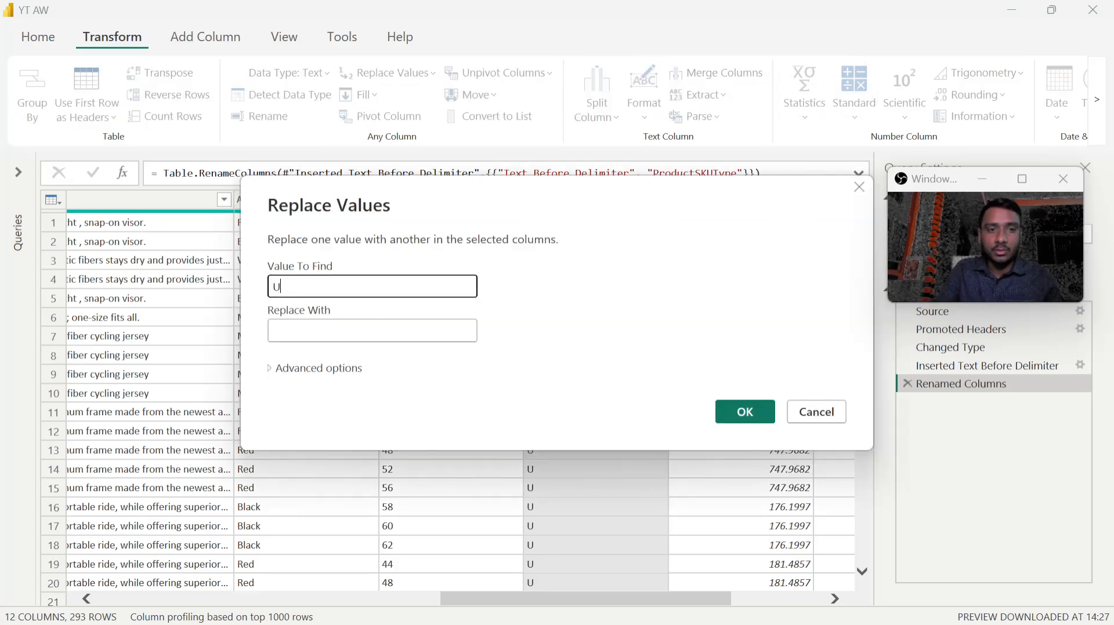
{"action": "key", "text": "Tab"}
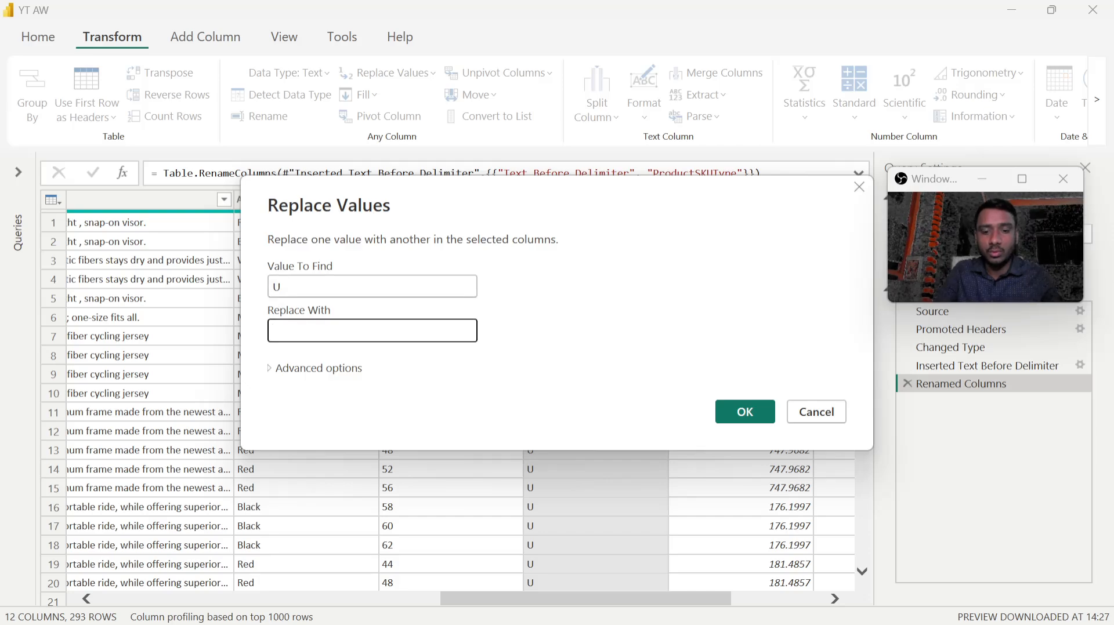
{"action": "type", "text": "O"}
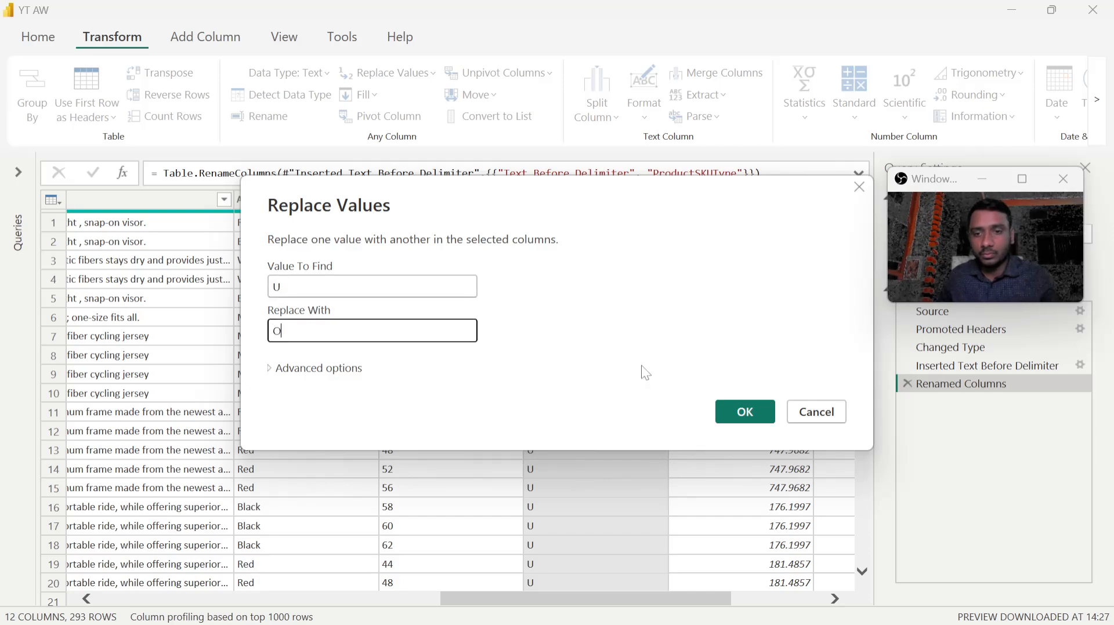
{"action": "left_click", "coordinate": [745, 413]}
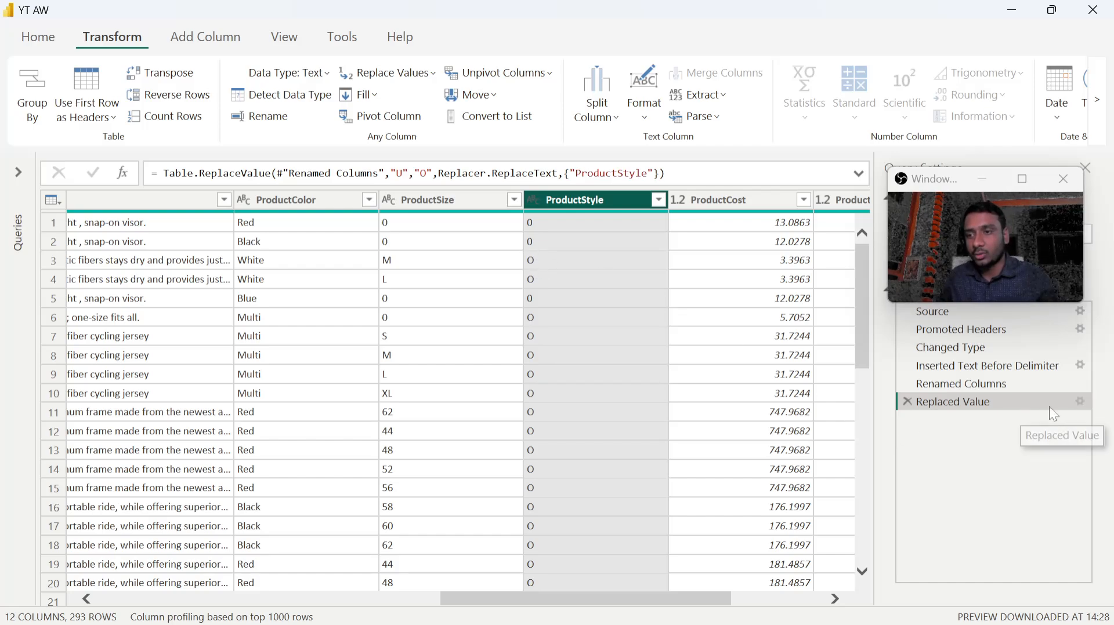
Check the settings of the Replaced Value step without changing them and delete that step
{"action": "left_click", "coordinate": [1079, 400]}
{"action": "left_click", "coordinate": [817, 413]}
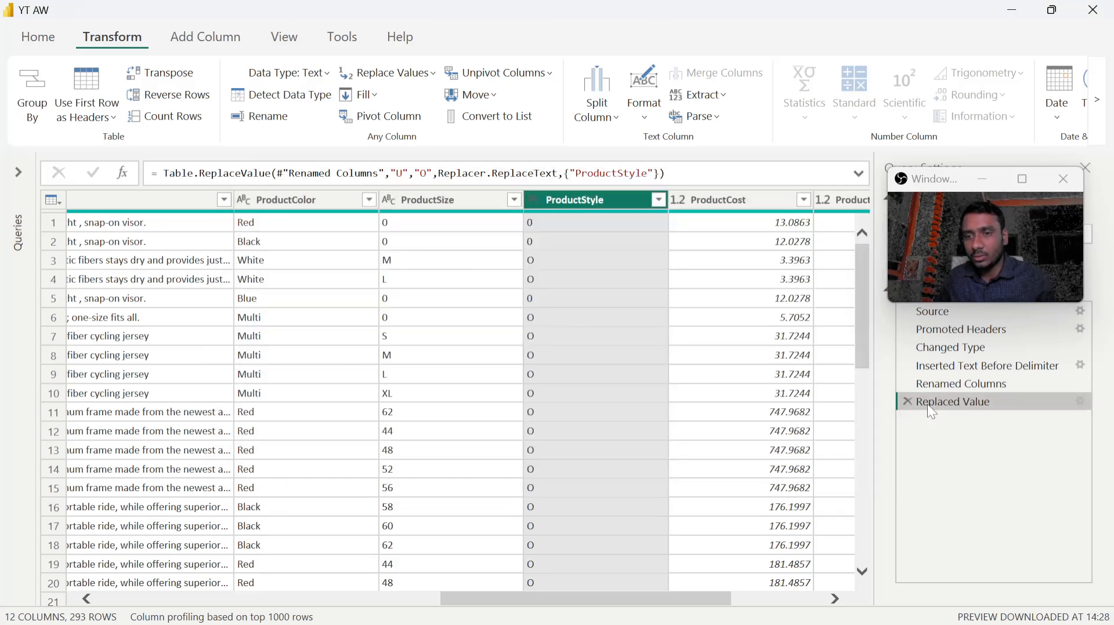
{"action": "left_click", "coordinate": [907, 400]}
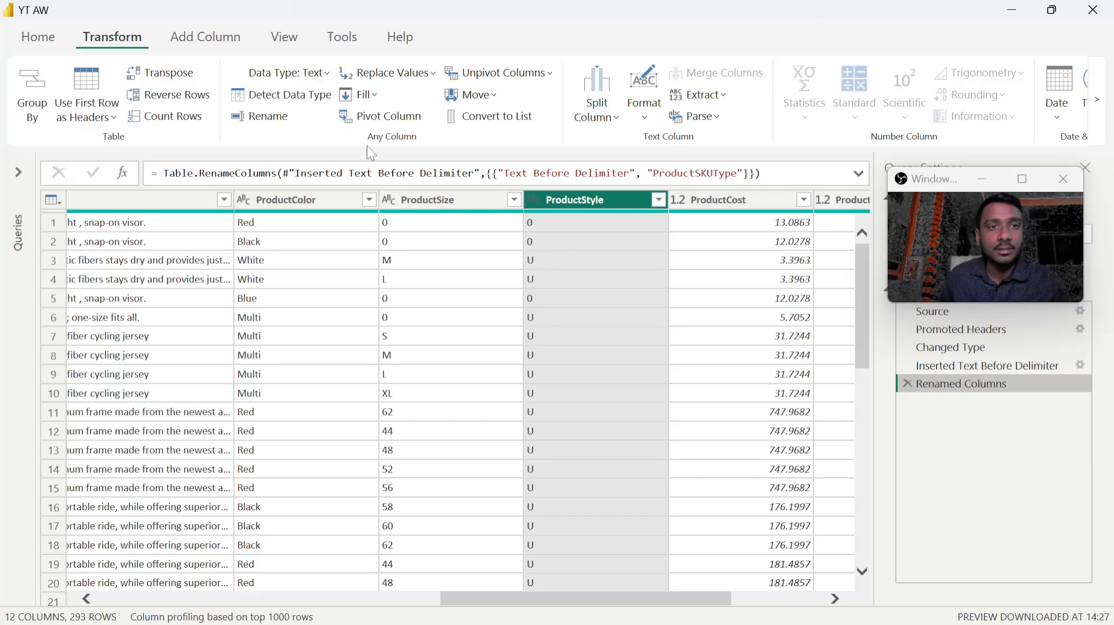
Replace the value 0 with NA in the ProductStyle column, leaving the advanced matching options off
{"action": "left_click", "coordinate": [432, 73]}
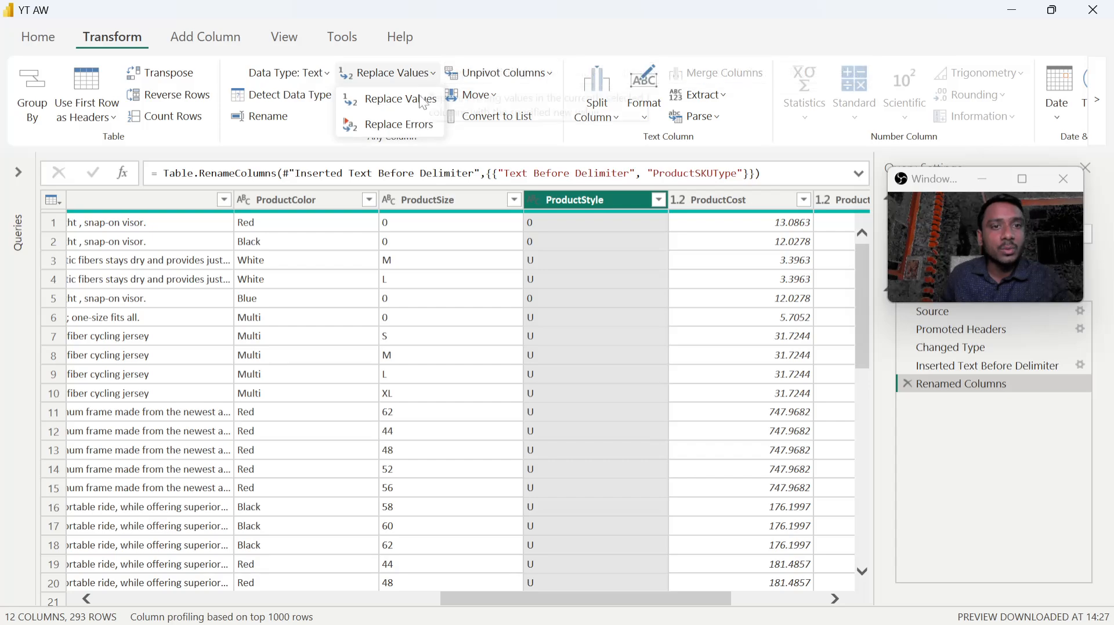
{"action": "left_click", "coordinate": [423, 100]}
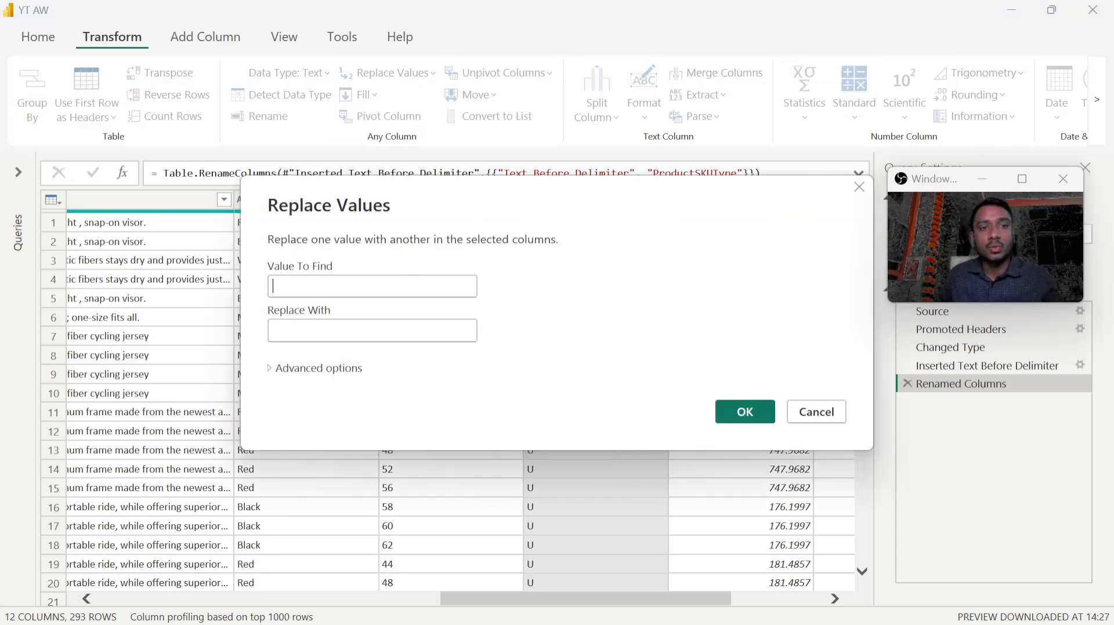
{"action": "type", "text": "0"}
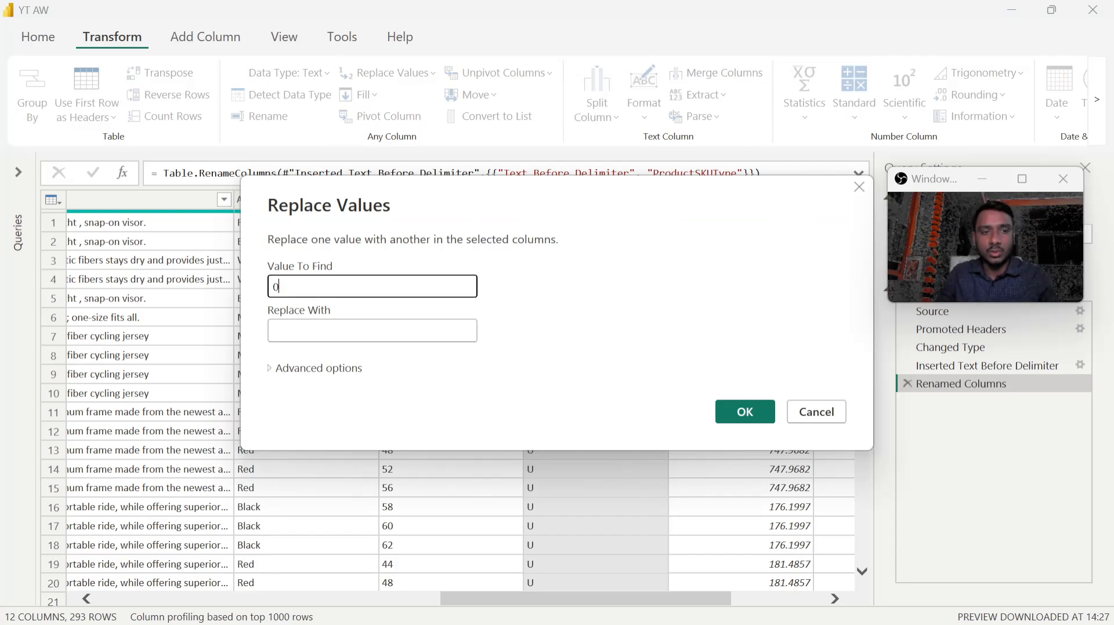
{"action": "key", "text": "Tab"}
{"action": "type", "text": "NA"}
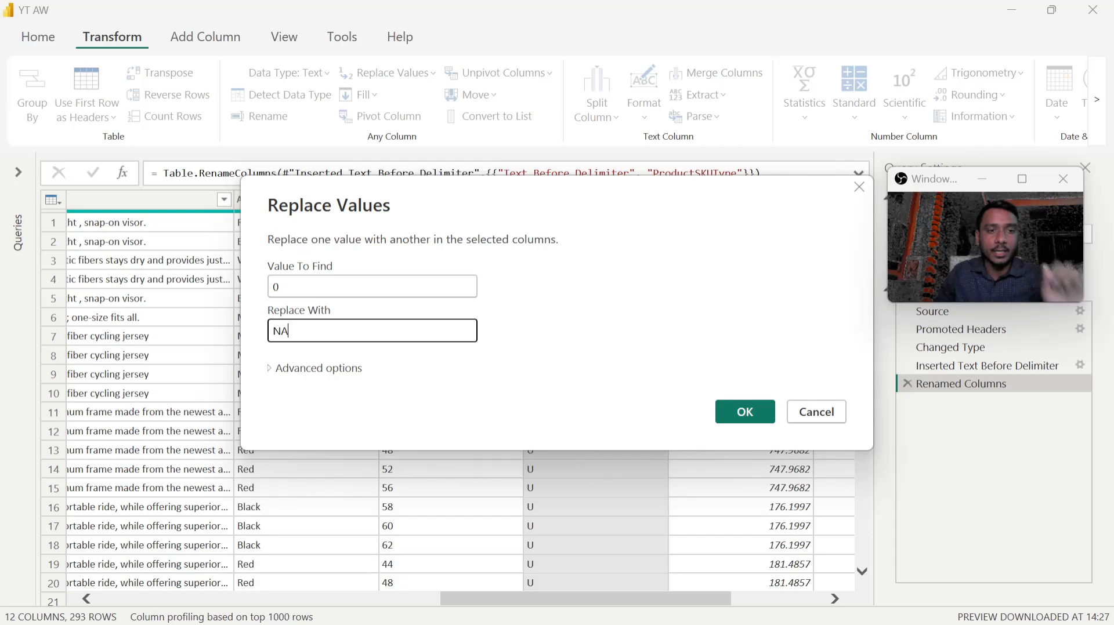
{"action": "left_click", "coordinate": [308, 371]}
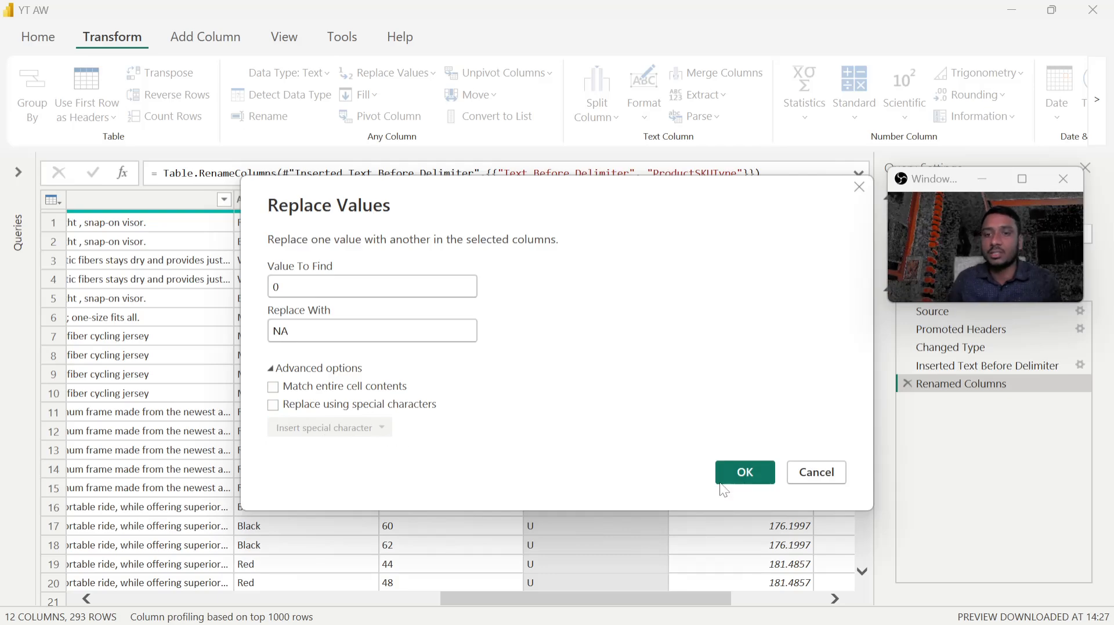
{"action": "left_click", "coordinate": [757, 480]}
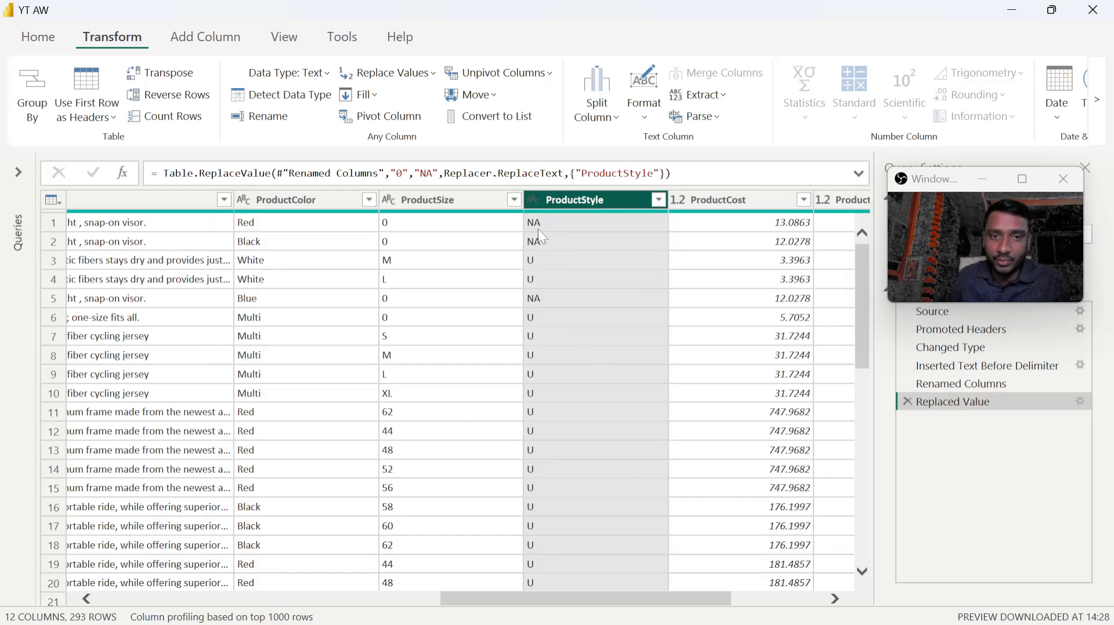
Examine which distinct values the ProductSize column holds, leaving it unfiltered
{"action": "left_click", "coordinate": [430, 214]}
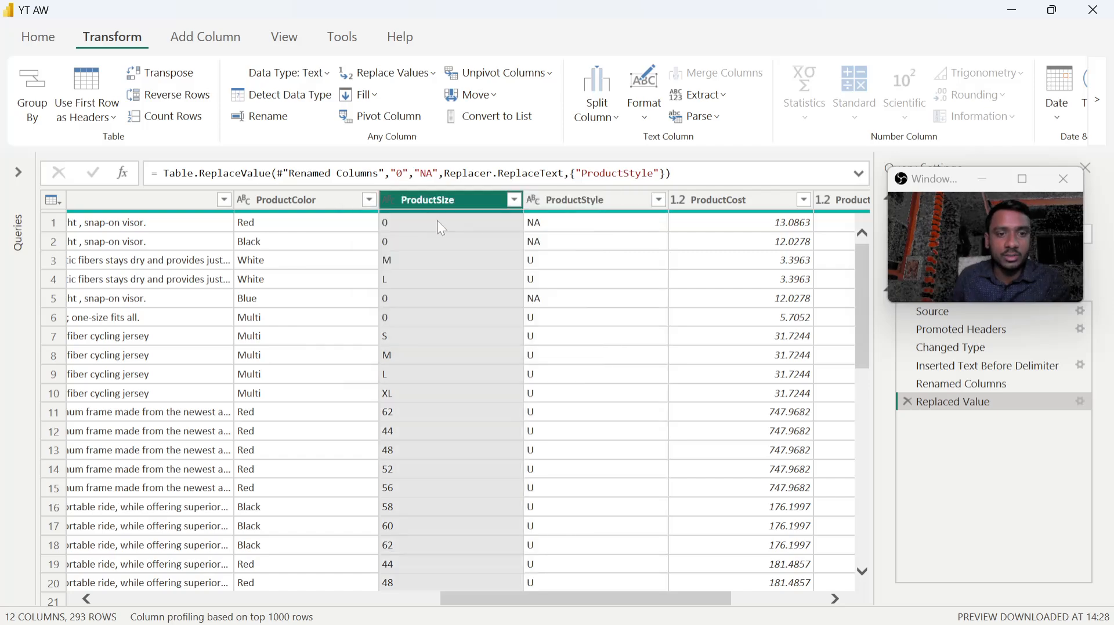
{"action": "left_click", "coordinate": [513, 200]}
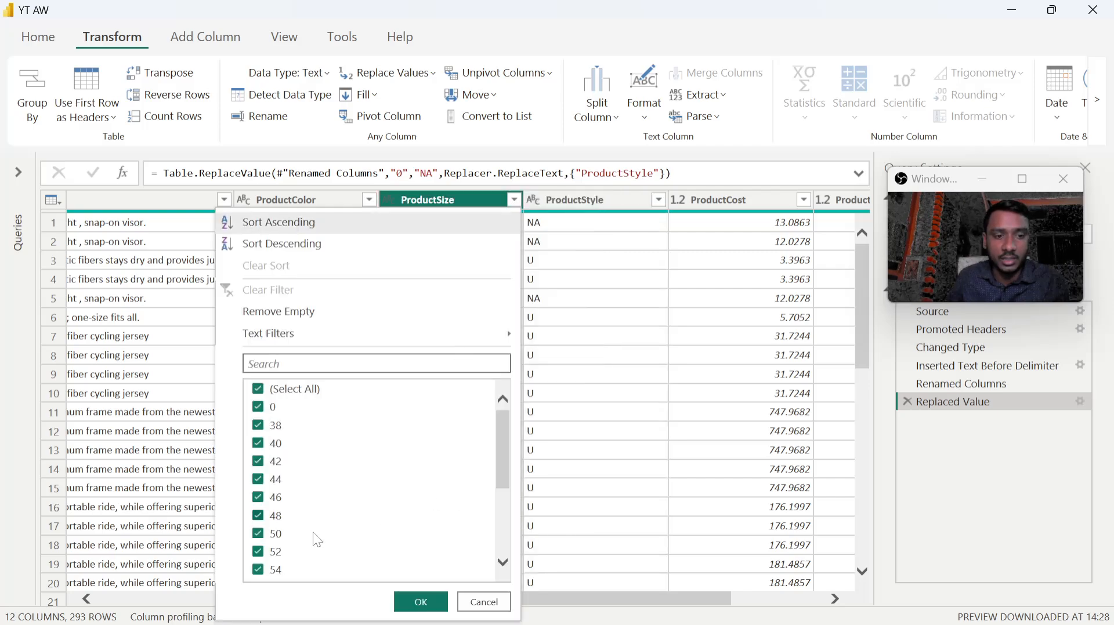
{"action": "scroll", "coordinate": [317, 540], "scroll_direction": "down", "scroll_amount": 3}
{"action": "scroll", "coordinate": [279, 511], "scroll_direction": "up", "scroll_amount": 5}
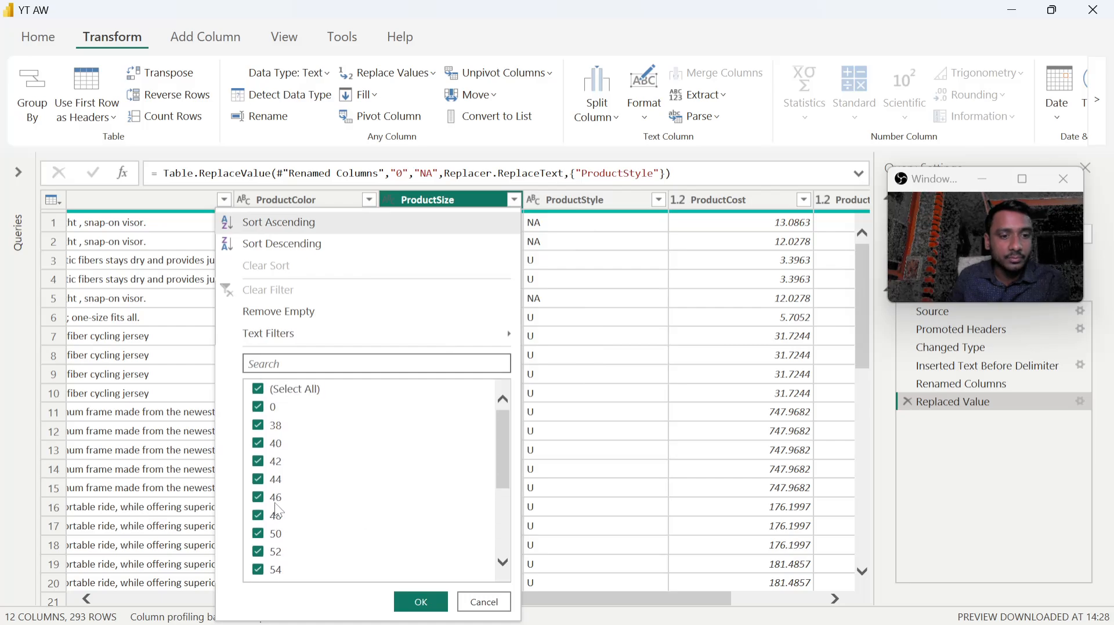
{"action": "scroll", "coordinate": [287, 513], "scroll_direction": "down", "scroll_amount": 5}
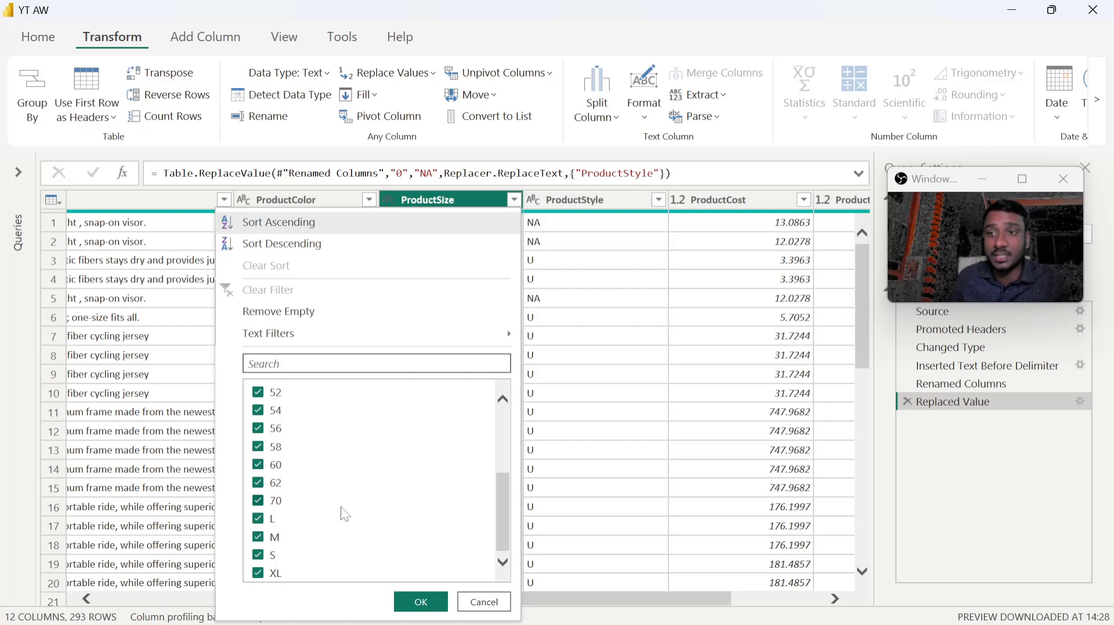
{"action": "scroll", "coordinate": [367, 505], "scroll_direction": "up", "scroll_amount": 5}
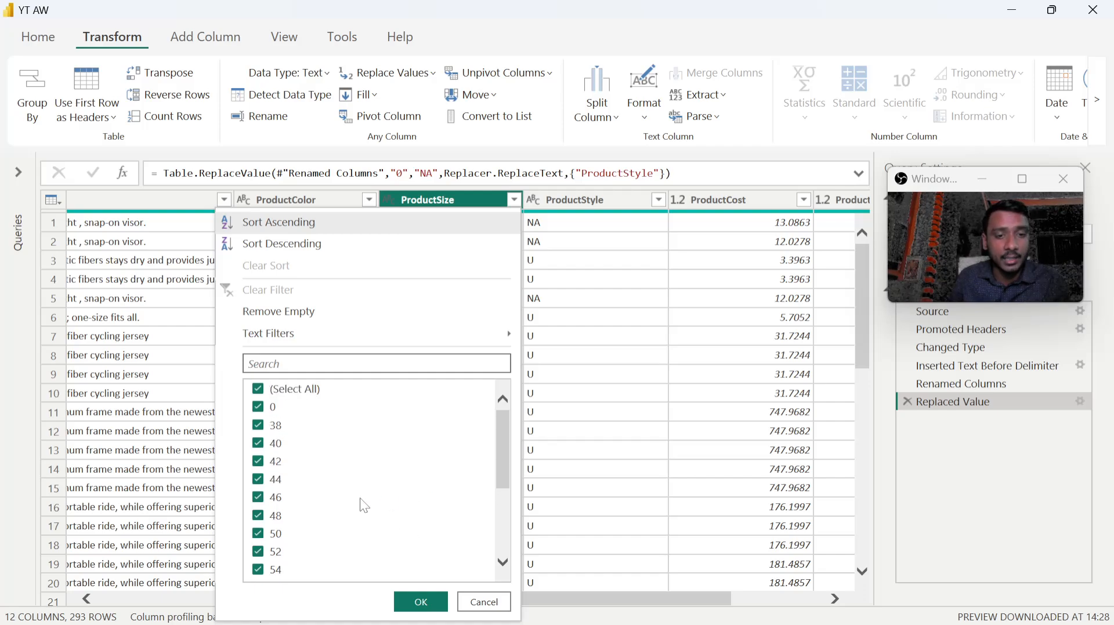
{"action": "scroll", "coordinate": [364, 506], "scroll_direction": "down", "scroll_amount": 5}
{"action": "scroll", "coordinate": [364, 506], "scroll_direction": "up", "scroll_amount": 5}
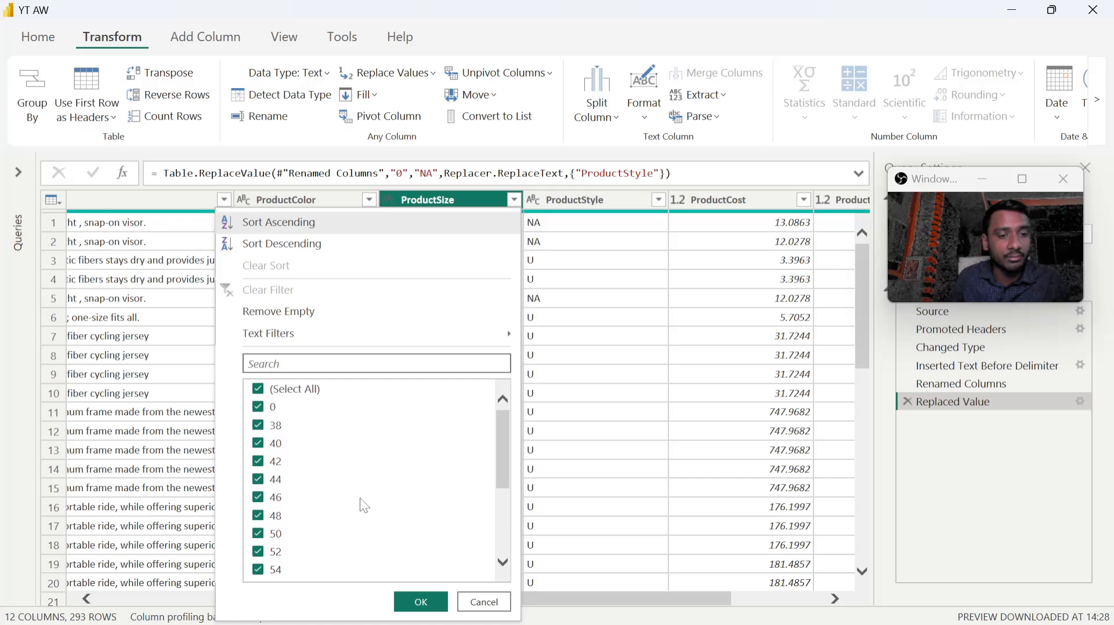
{"action": "scroll", "coordinate": [364, 506], "scroll_direction": "down", "scroll_amount": 5}
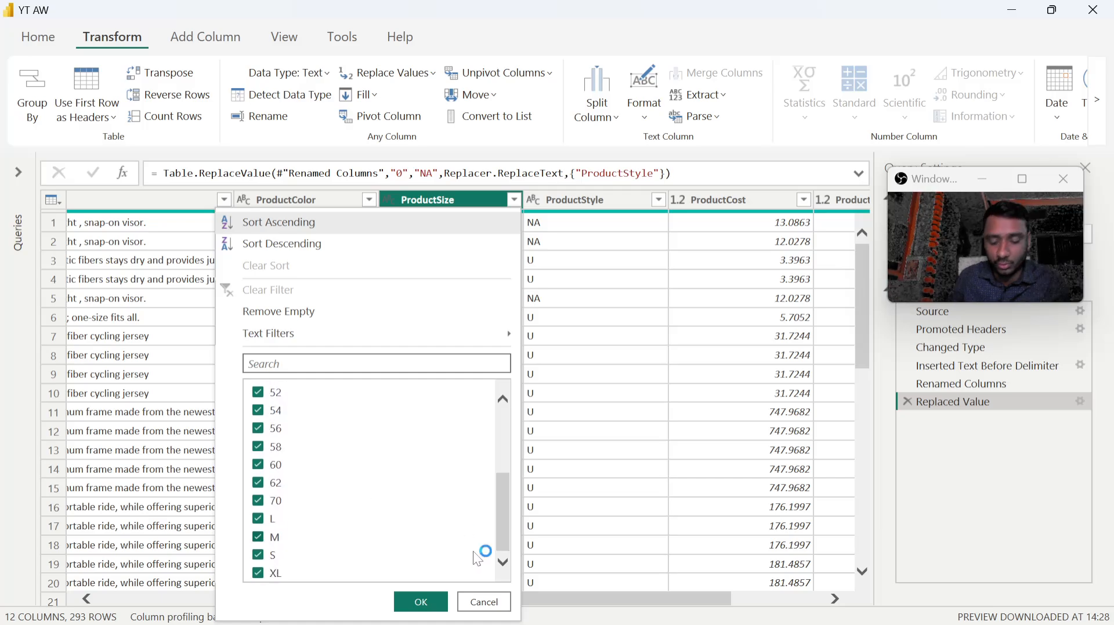
{"action": "left_click", "coordinate": [484, 602]}
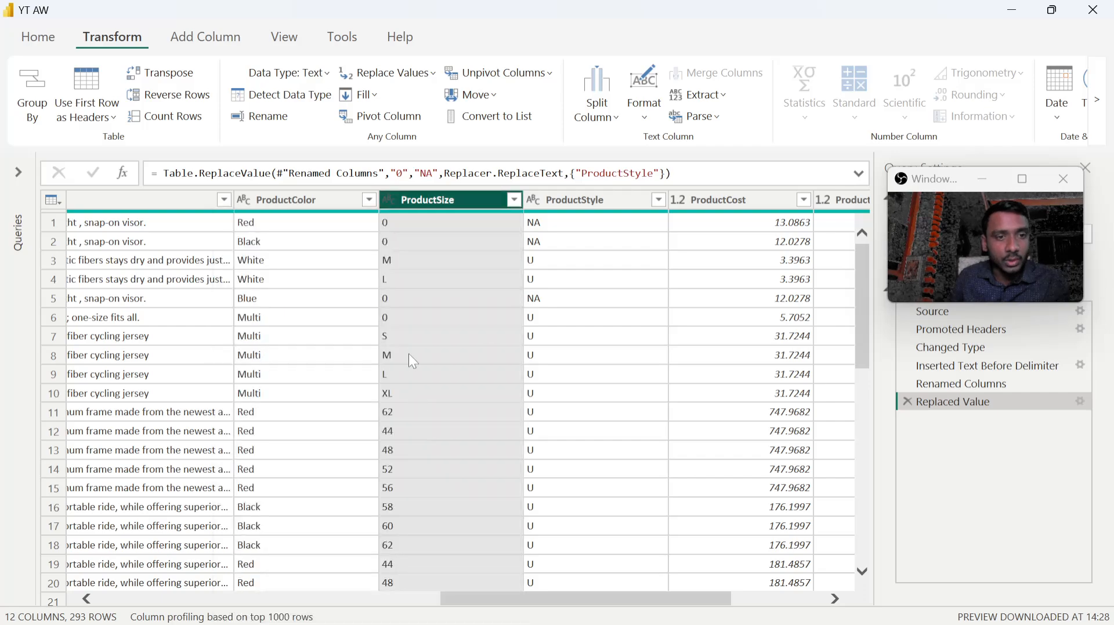
{"action": "left_click", "coordinate": [412, 356]}
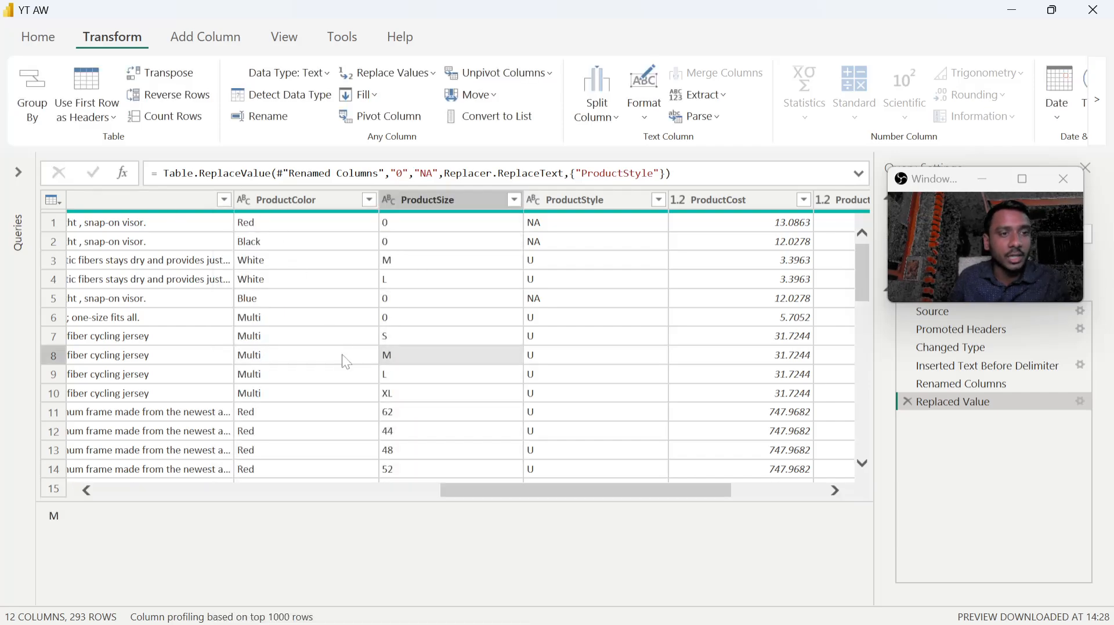
Look through the other Product Lookup columns, from ProductSubcategoryKey to ProductSKUType, including ProductPrice and ProductCost
{"action": "left_click", "coordinate": [179, 198]}
{"action": "left_click_drag", "start_coordinate": [482, 603], "coordinate": [235, 537]}
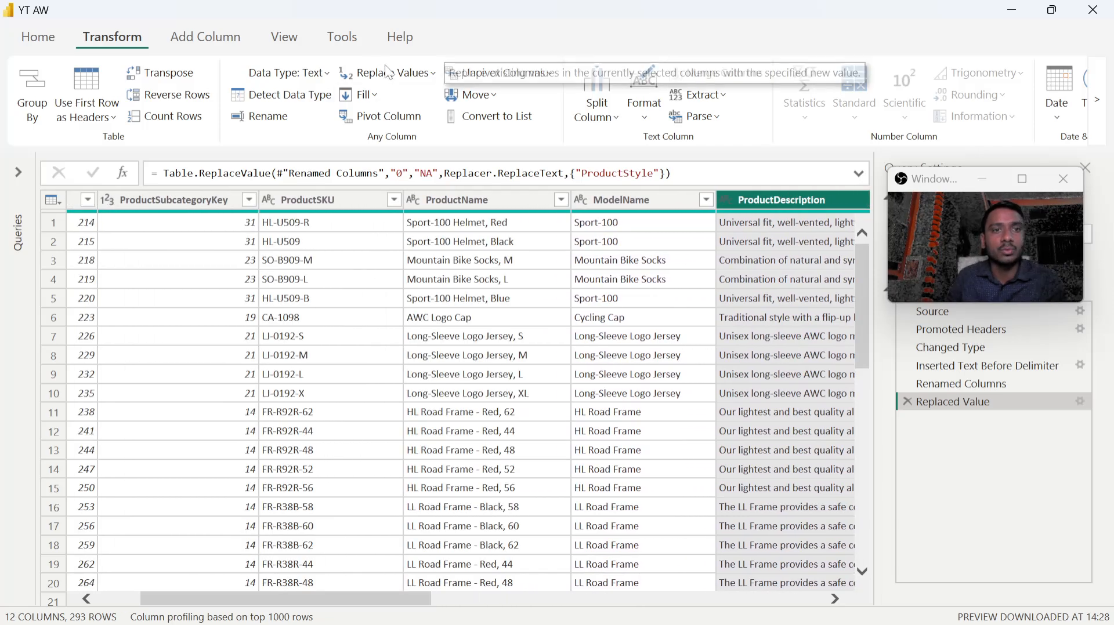
{"action": "left_click", "coordinate": [375, 95]}
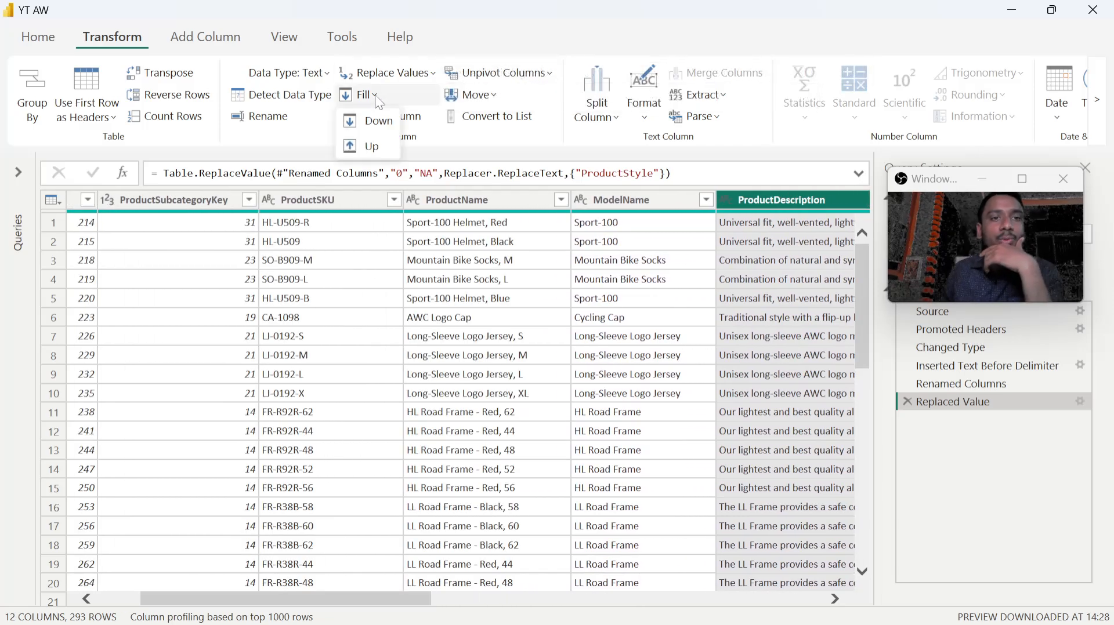
{"action": "left_click", "coordinate": [413, 99]}
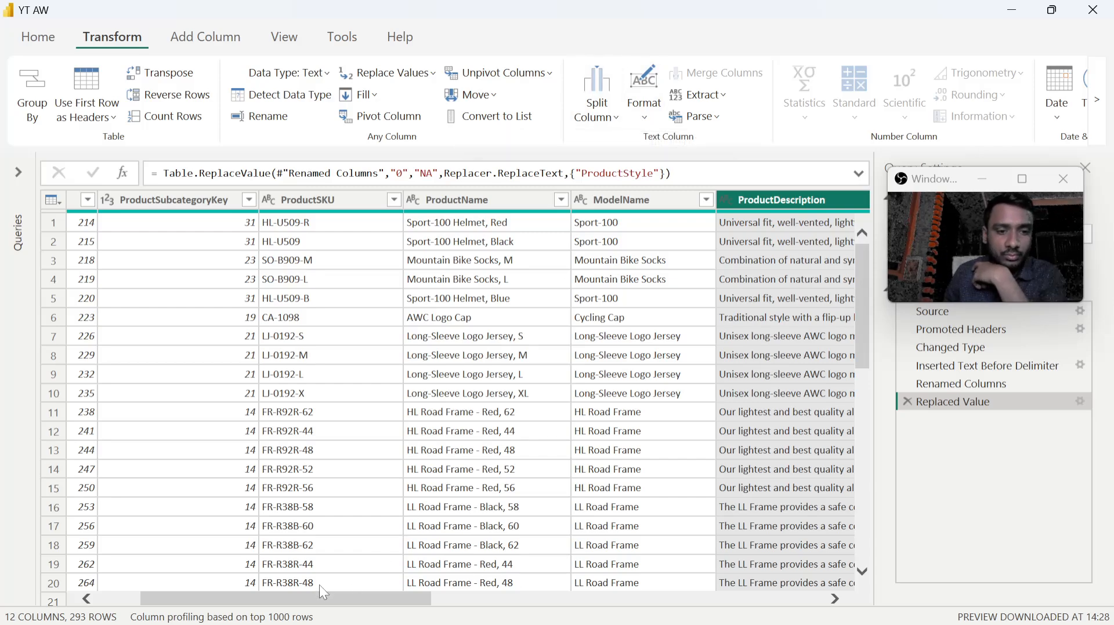
{"action": "left_click_drag", "start_coordinate": [300, 595], "coordinate": [410, 565]}
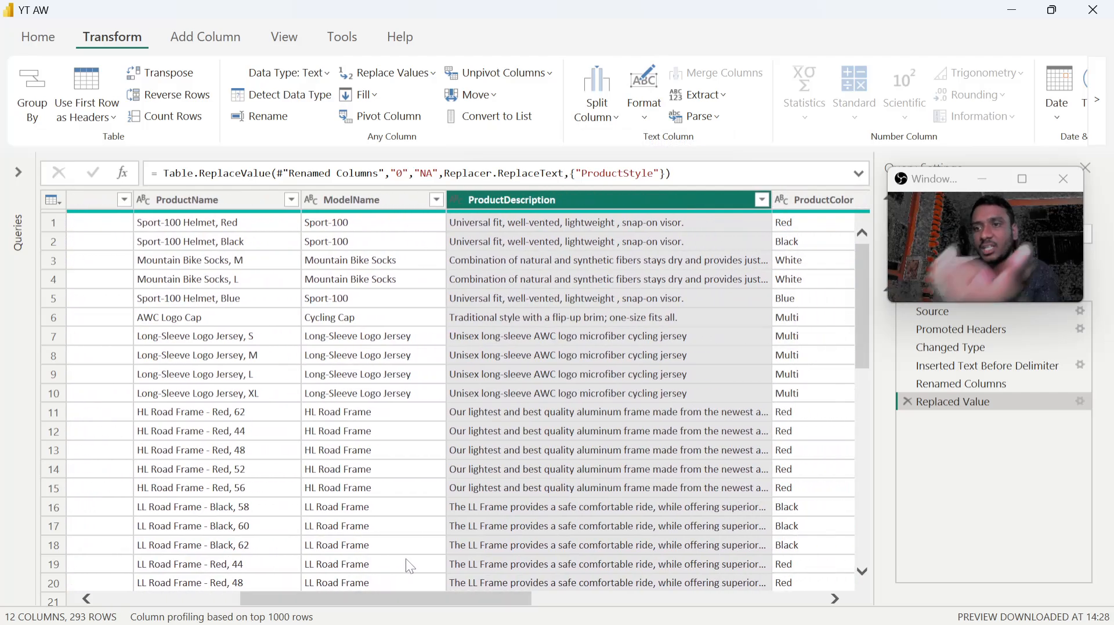
{"action": "left_click_drag", "start_coordinate": [453, 597], "coordinate": [809, 562]}
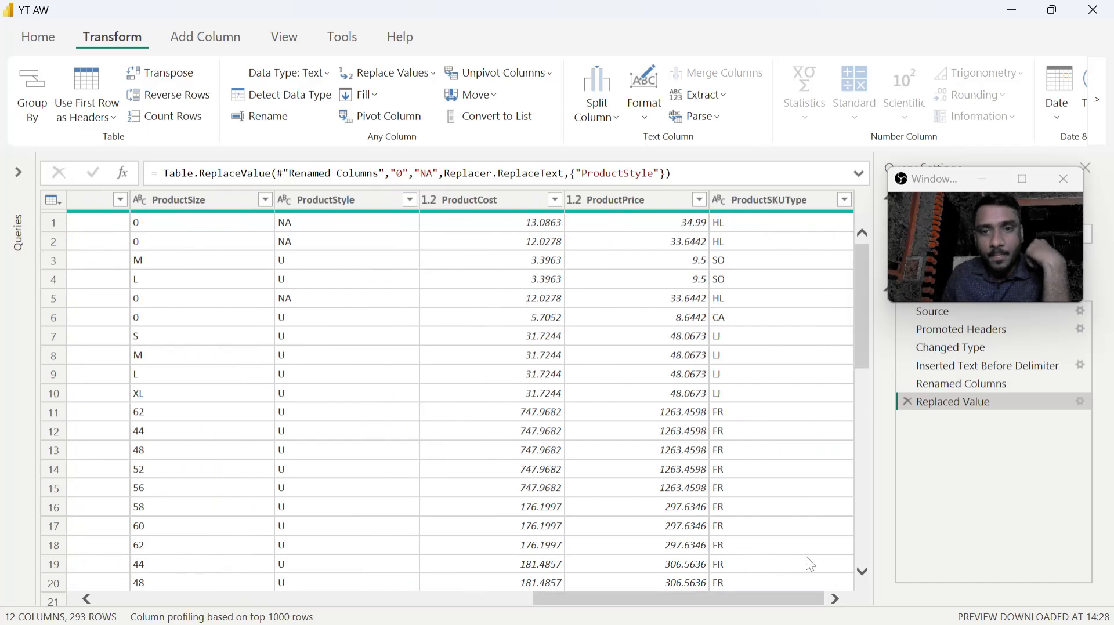
{"action": "left_click", "coordinate": [650, 206]}
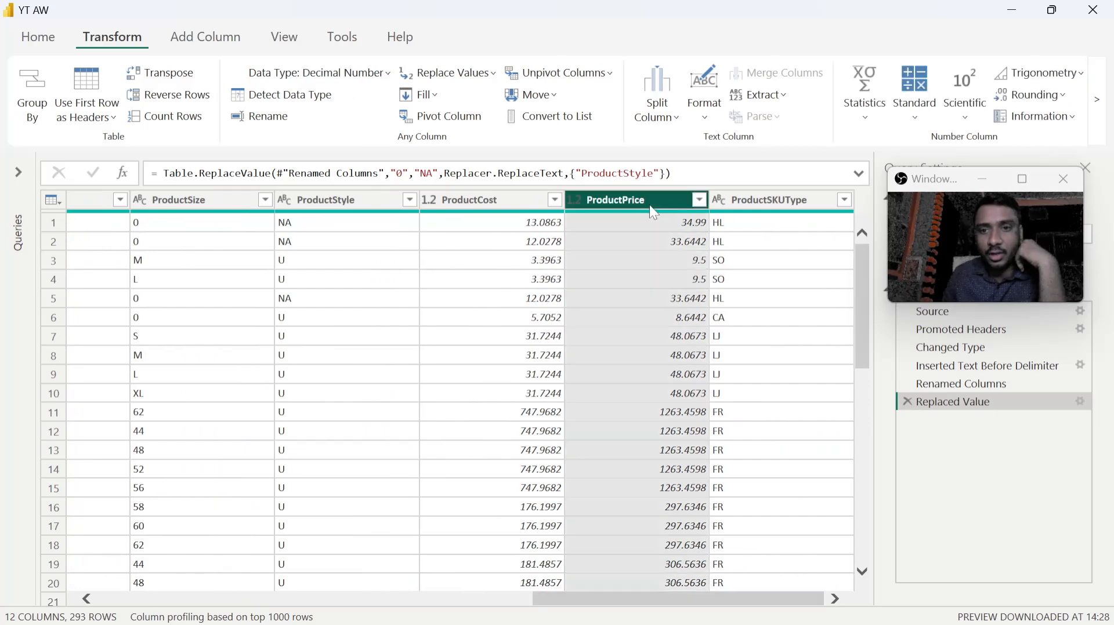
{"action": "left_click", "coordinate": [476, 206]}
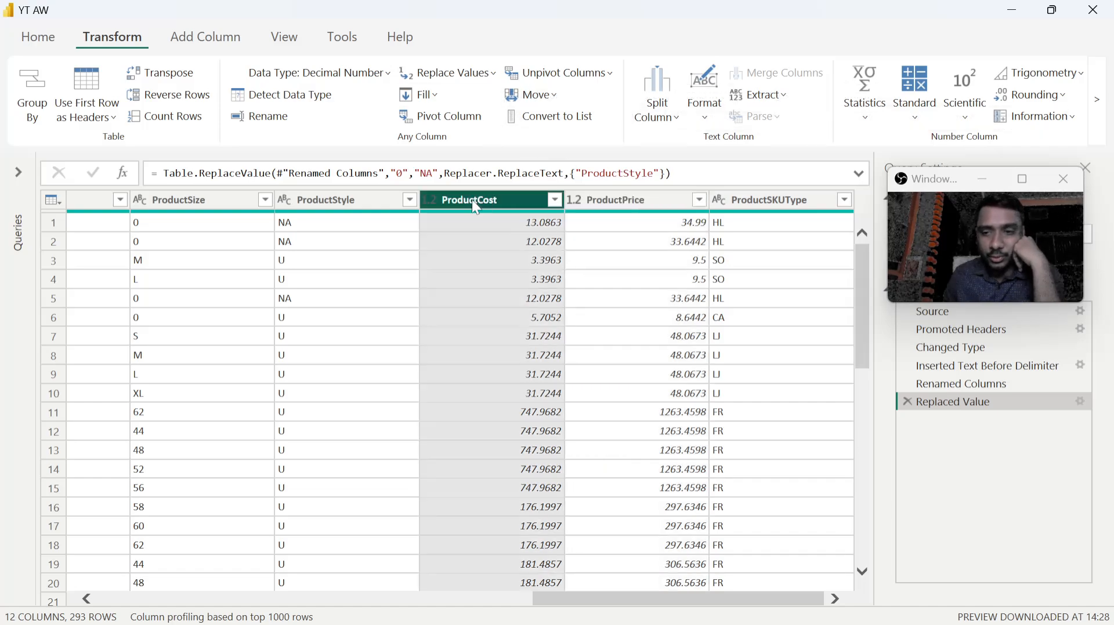
Review the Product Subcategories Lookup, Territory Lookup, Returns Data and MergeProduct&Sales queries
{"action": "left_click", "coordinate": [19, 172]}
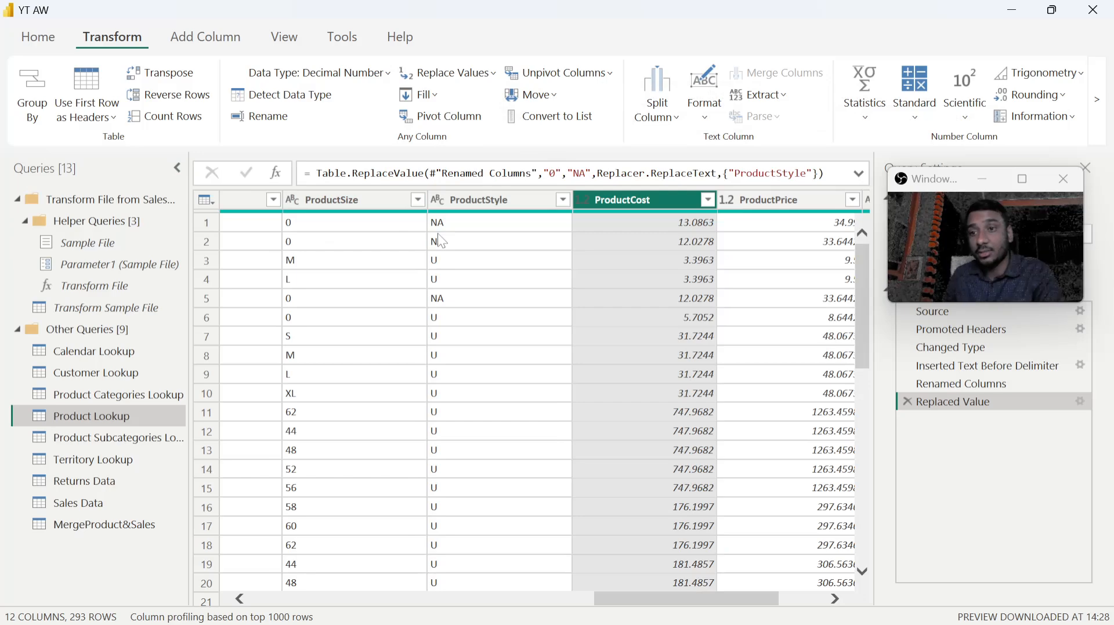
{"action": "left_click", "coordinate": [91, 436]}
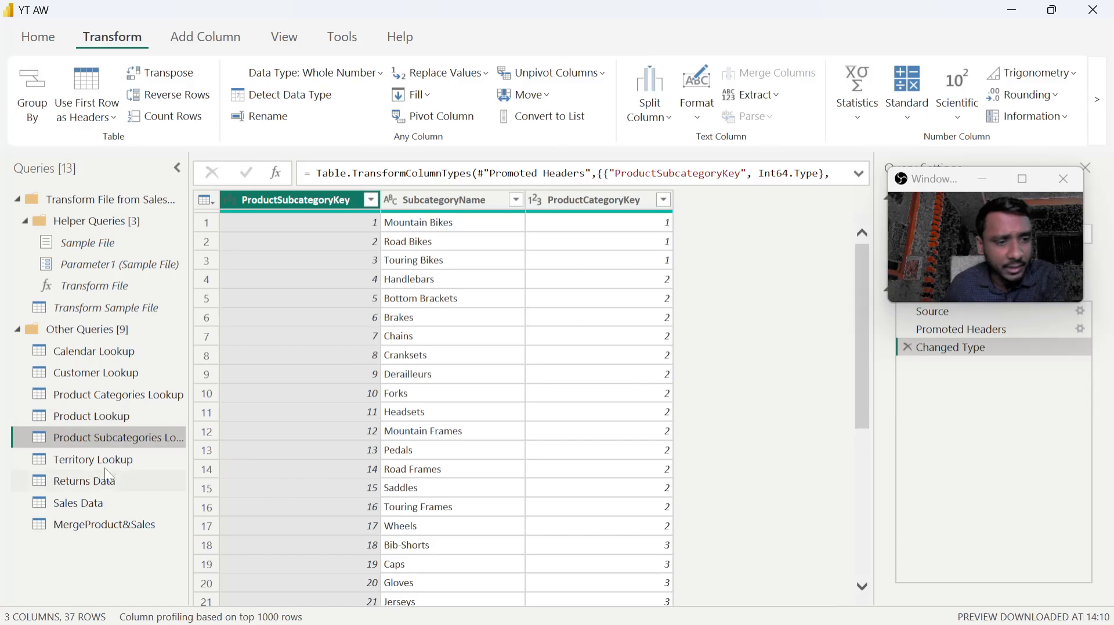
{"action": "left_click", "coordinate": [92, 460]}
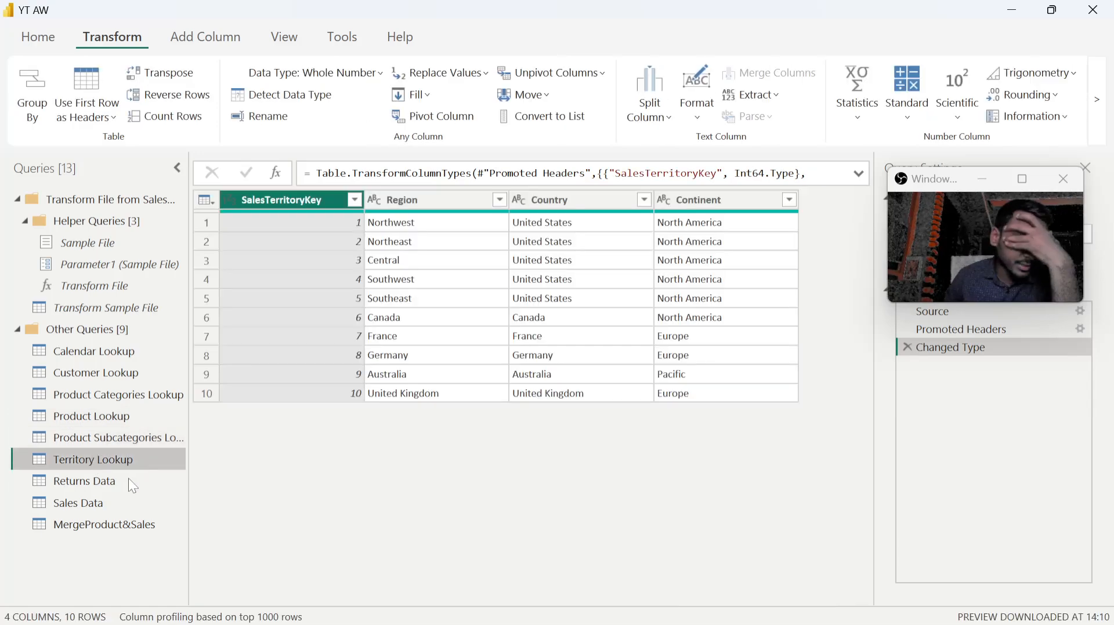
{"action": "left_click", "coordinate": [91, 485]}
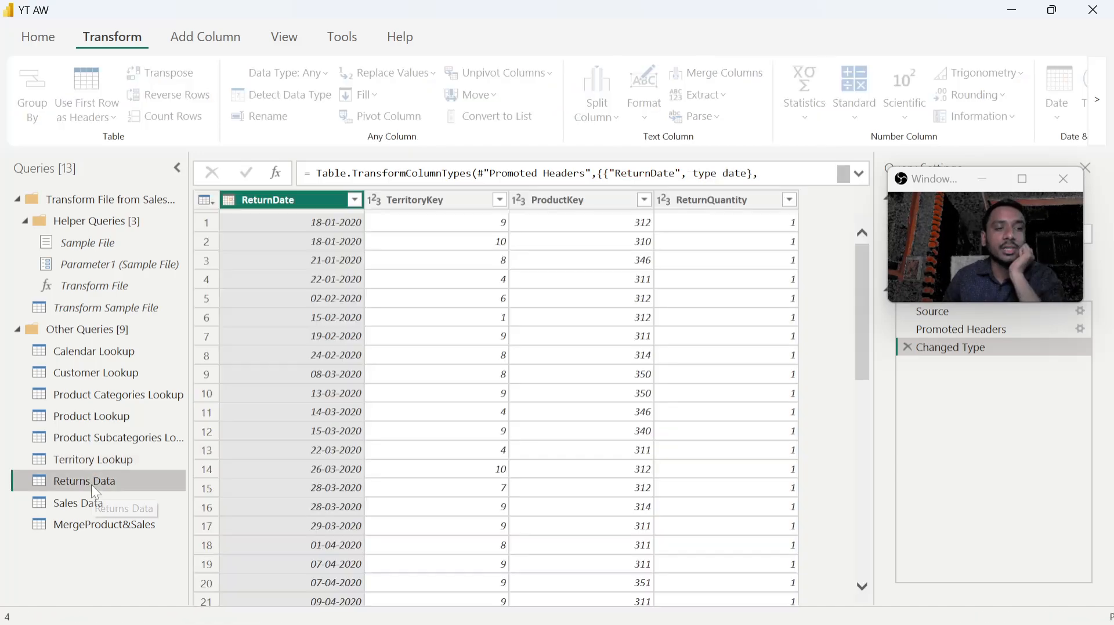
{"action": "left_click", "coordinate": [95, 522]}
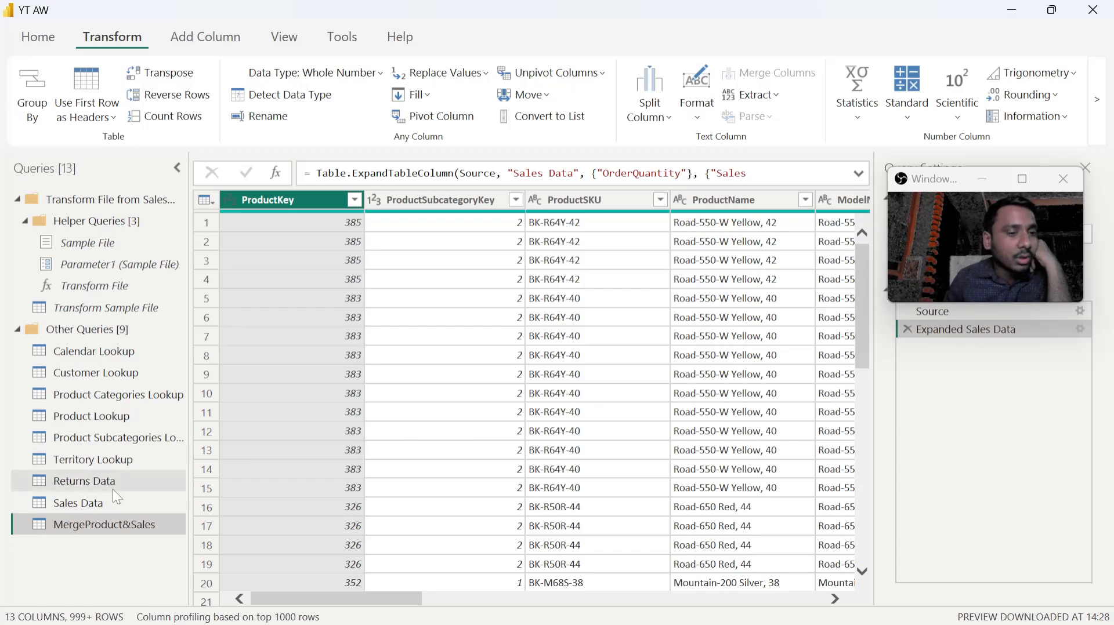
Collapse the Transform File from Sales query group and open the Calendar Lookup query
{"action": "left_click", "coordinate": [111, 355]}
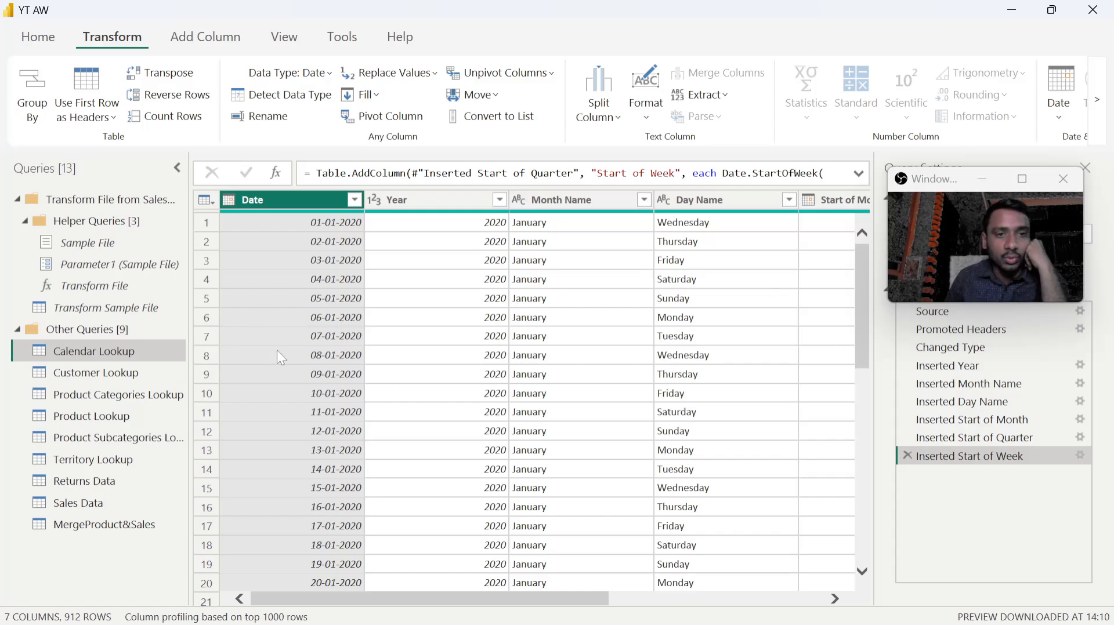
{"action": "mouse_move", "coordinate": [386, 600]}
{"action": "left_mouse_down"}
{"action": "mouse_move", "coordinate": [640, 566]}
{"action": "mouse_move", "coordinate": [547, 594]}
{"action": "mouse_move", "coordinate": [371, 592]}
{"action": "left_mouse_up"}
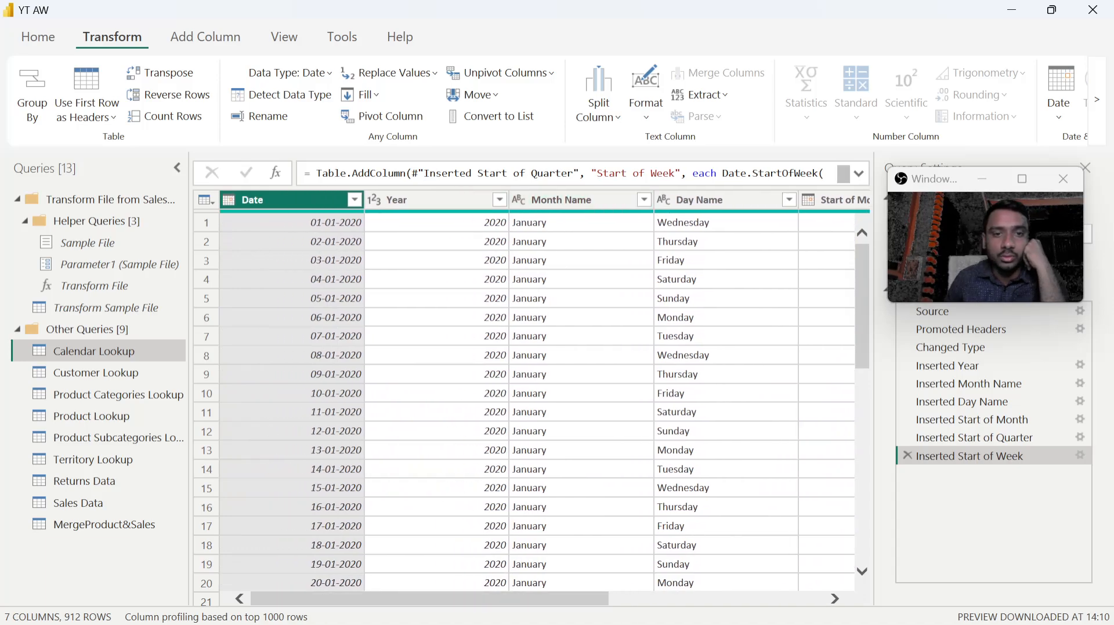
{"action": "left_click", "coordinate": [439, 200]}
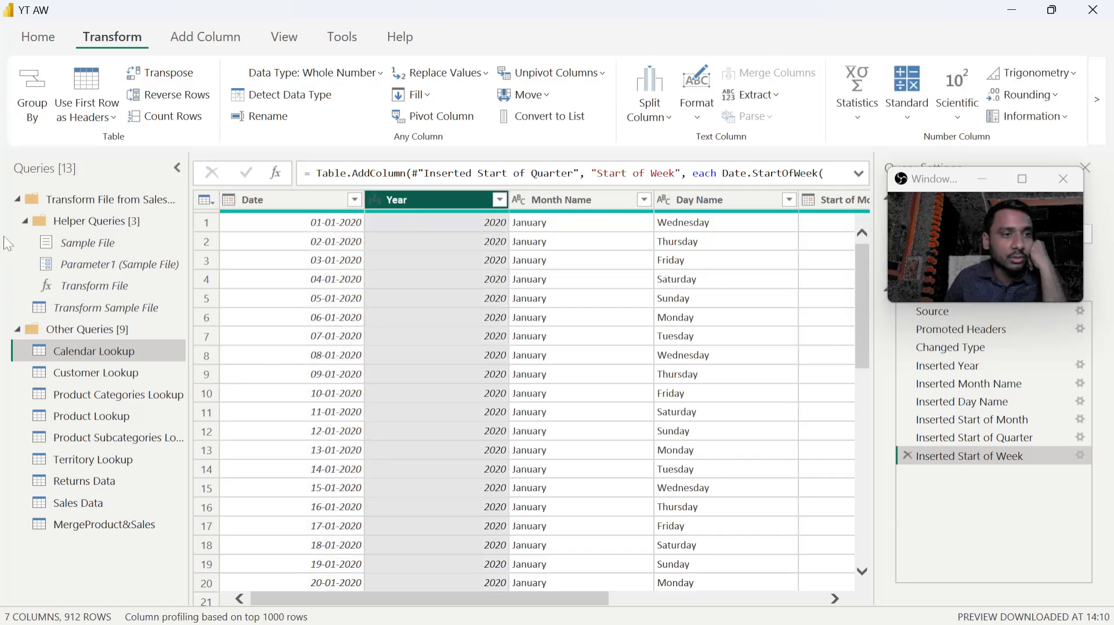
{"action": "left_click", "coordinate": [25, 223]}
{"action": "left_click", "coordinate": [25, 221]}
{"action": "left_click", "coordinate": [16, 203]}
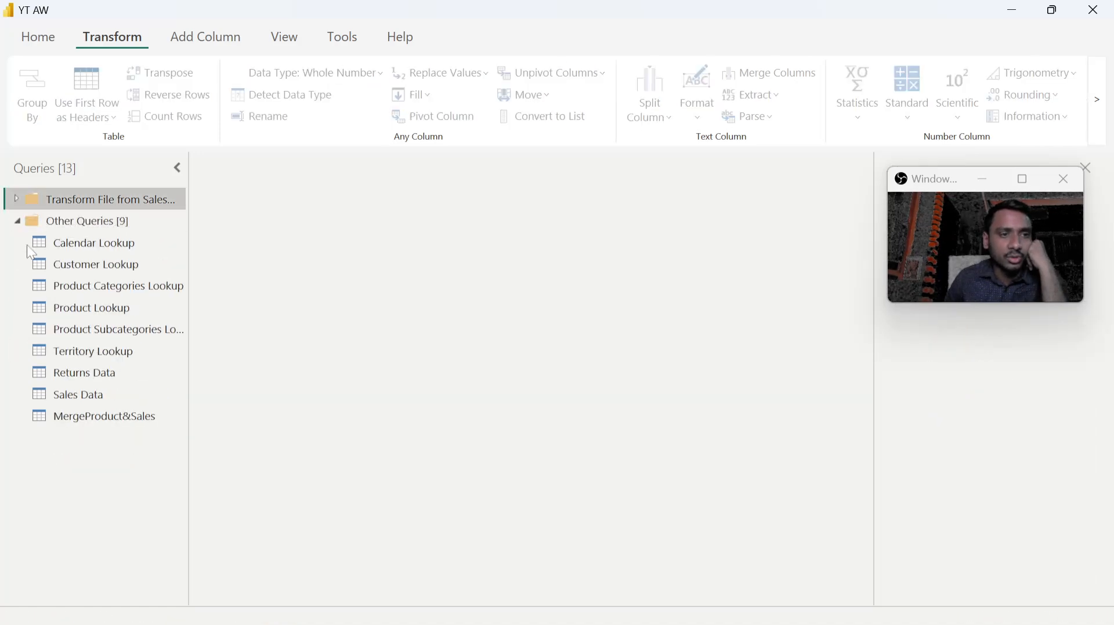
{"action": "left_click", "coordinate": [93, 240]}
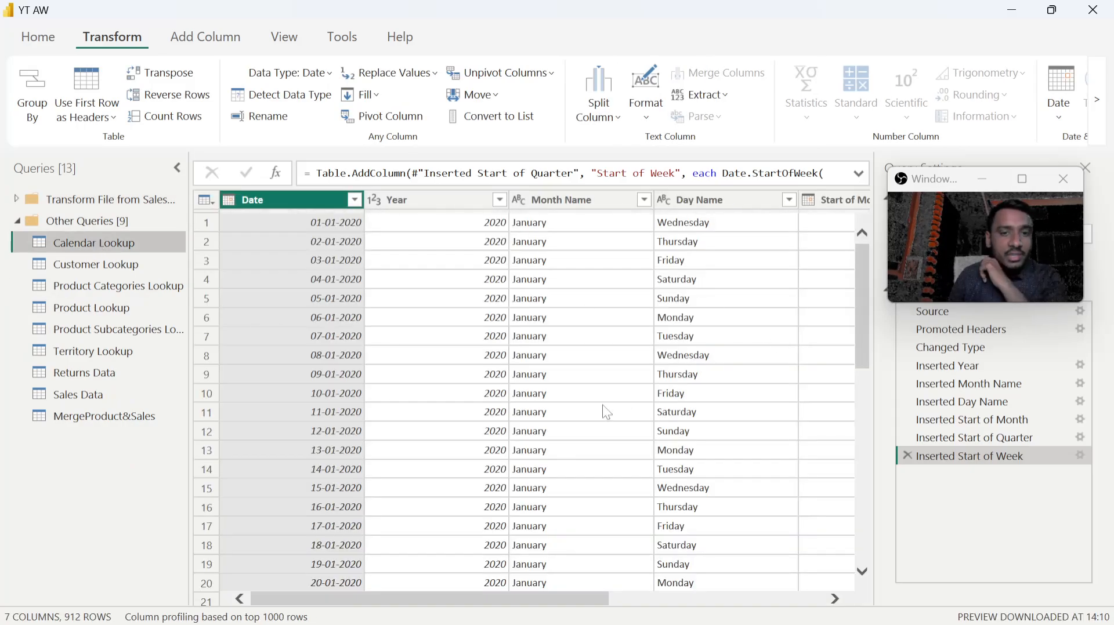
Select the Day Name column in Calendar Lookup and examine its Move and Unpivot Columns options without applying any
{"action": "left_click_drag", "start_coordinate": [505, 596], "coordinate": [759, 580]}
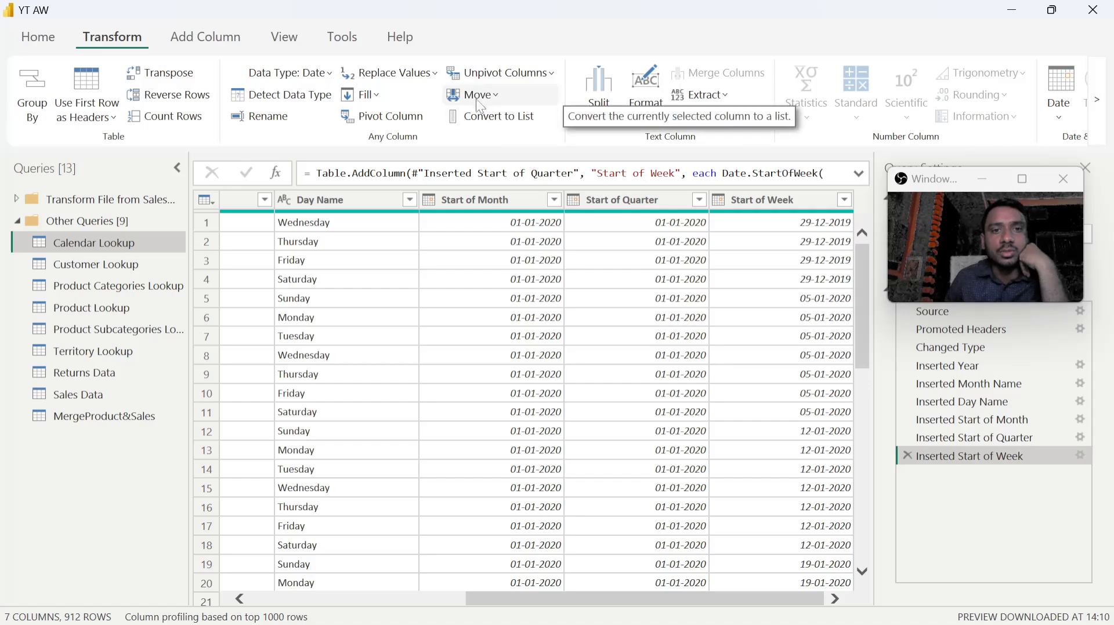
{"action": "left_click", "coordinate": [494, 97]}
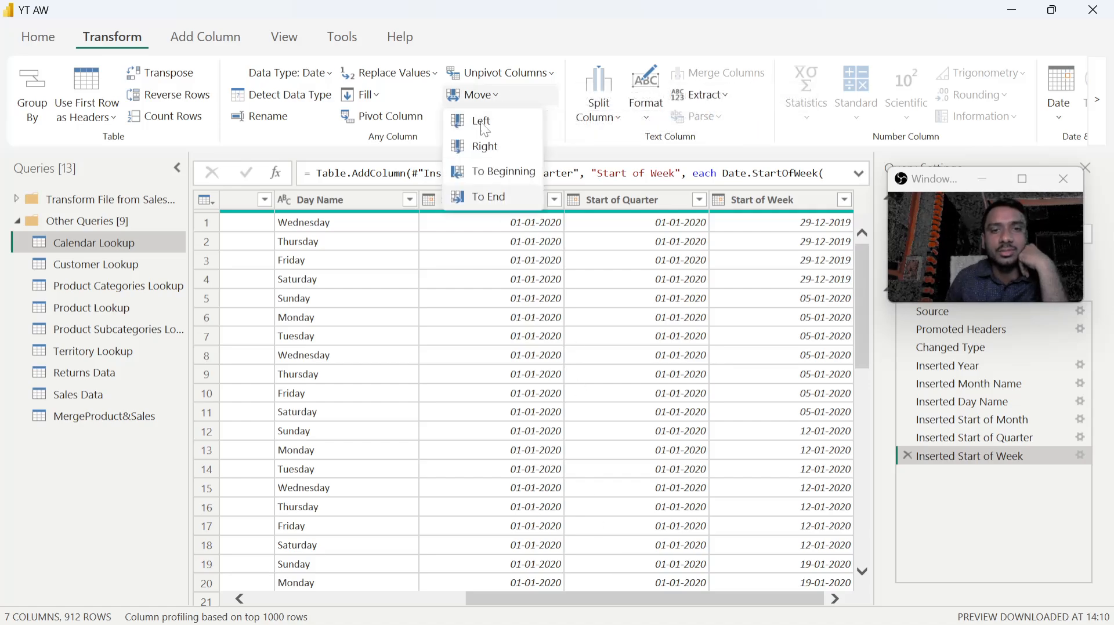
{"action": "left_click", "coordinate": [349, 197]}
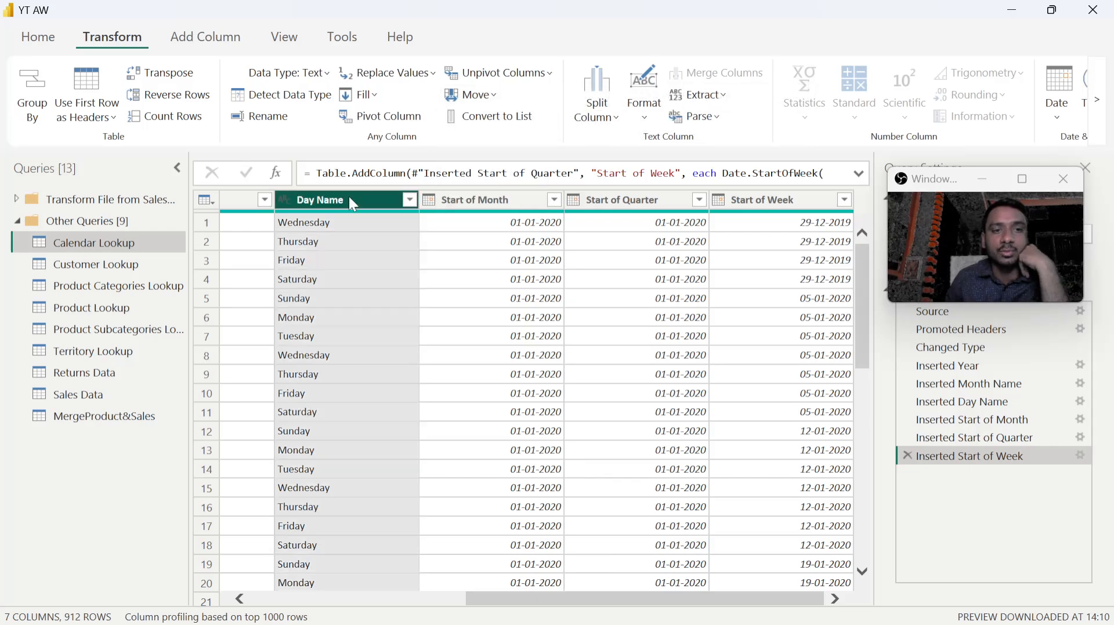
{"action": "left_click", "coordinate": [493, 96]}
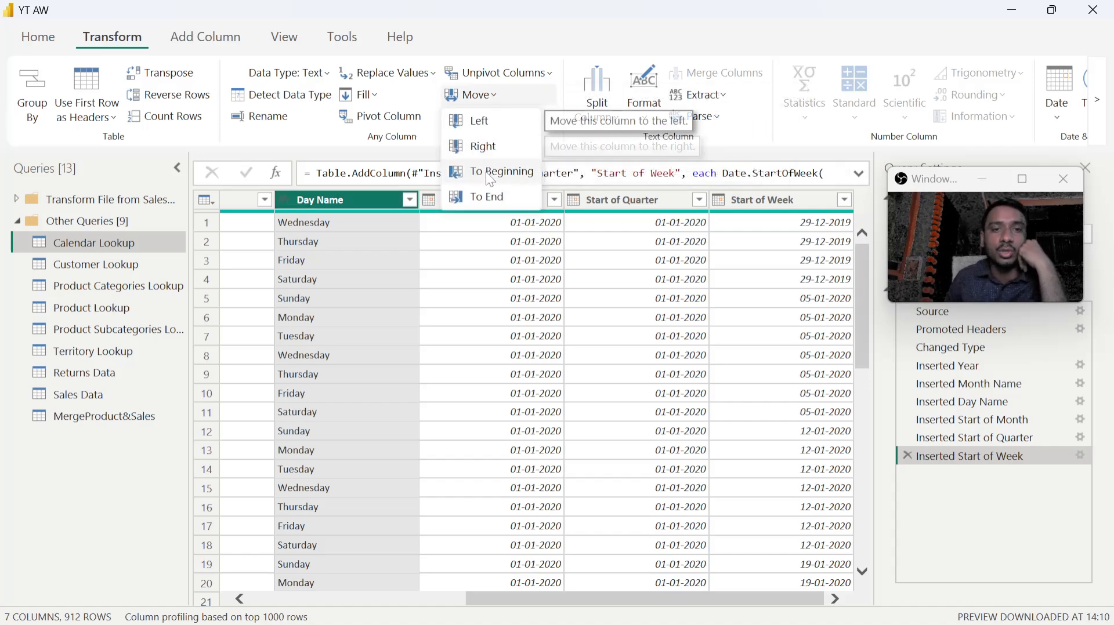
{"action": "left_click", "coordinate": [515, 52]}
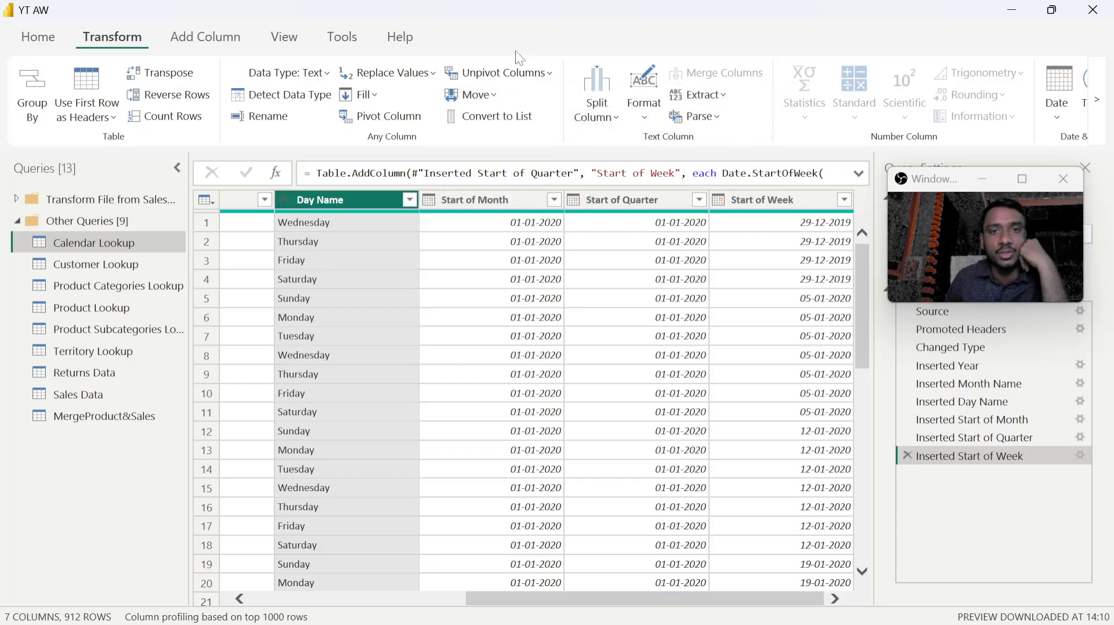
{"action": "left_click", "coordinate": [549, 72]}
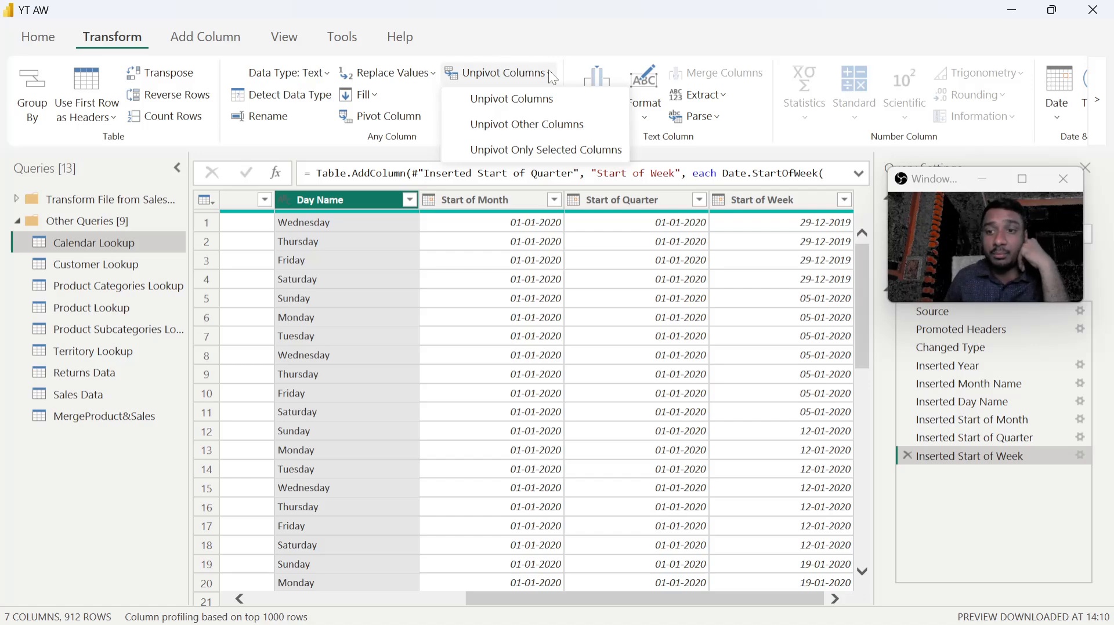
{"action": "left_click", "coordinate": [551, 47]}
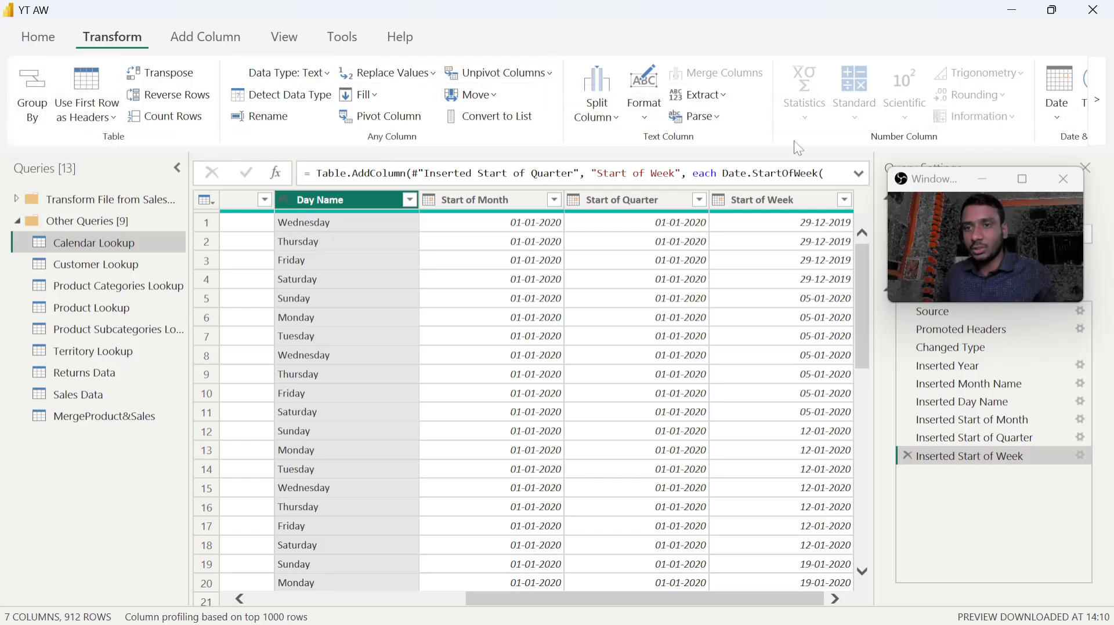
Close the query editor and apply the pending query changes to the report
{"action": "left_click", "coordinate": [38, 37]}
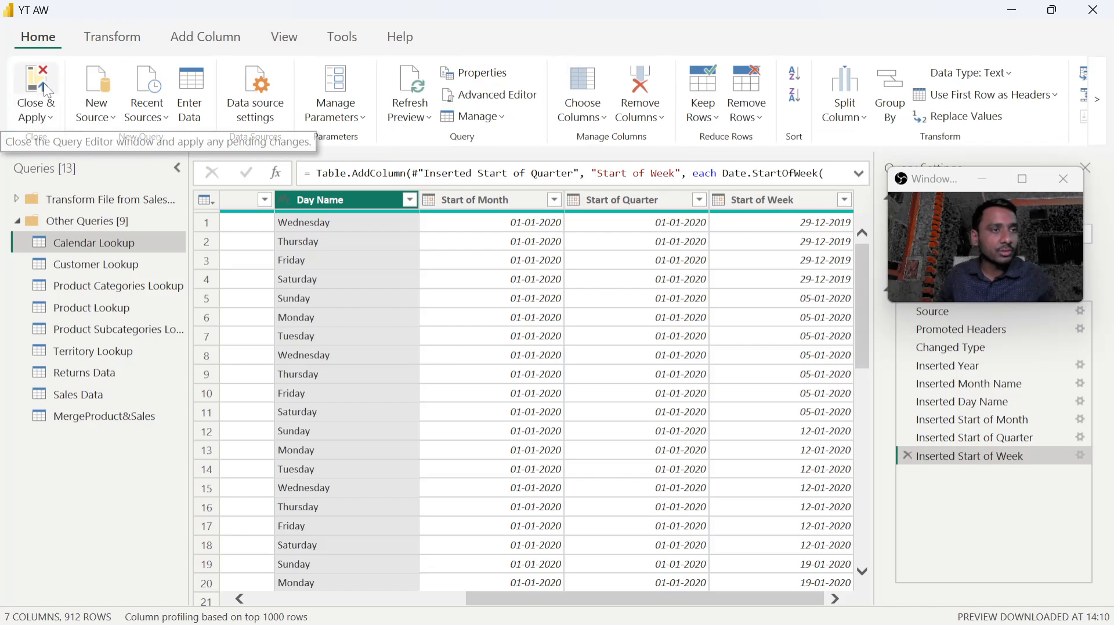
{"action": "left_click", "coordinate": [40, 77]}
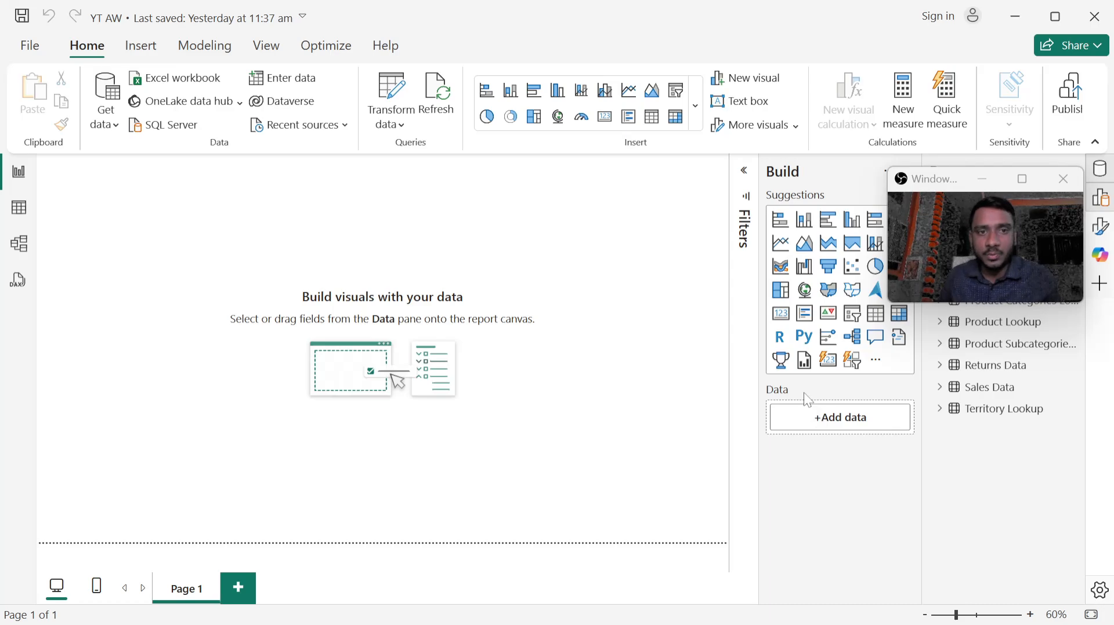
{"action": "key", "text": "alt+Tab"}
{"action": "key", "text": "alt+shift+Tab"}
{"action": "key", "text": "alt+Tab"}
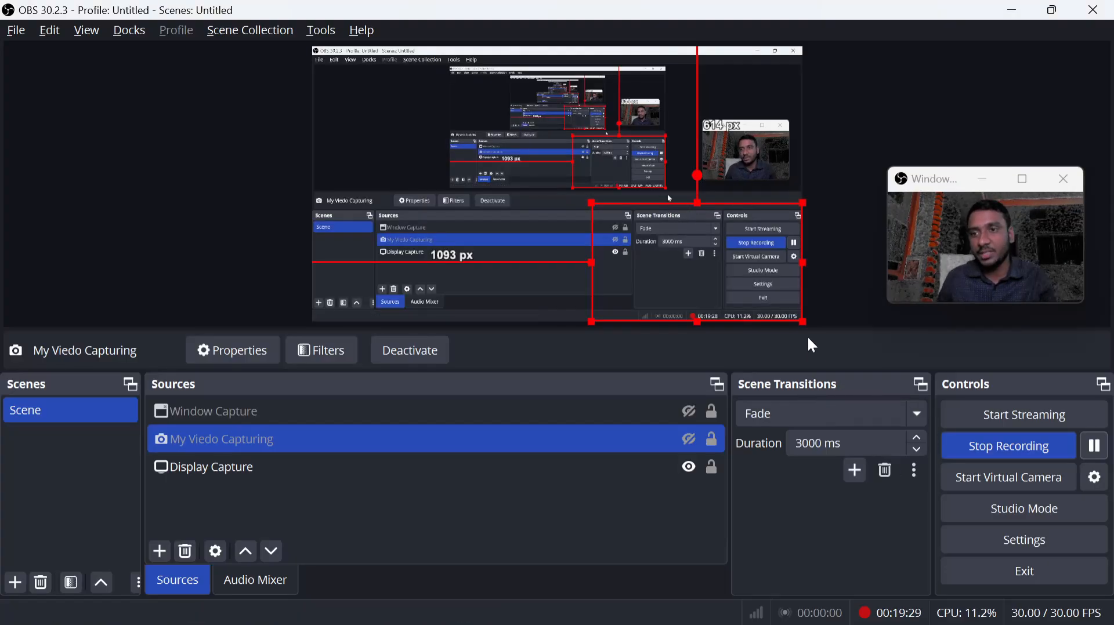
{"action": "key", "text": "alt+Tab"}
{"action": "key", "text": "alt+shift+Tab"}
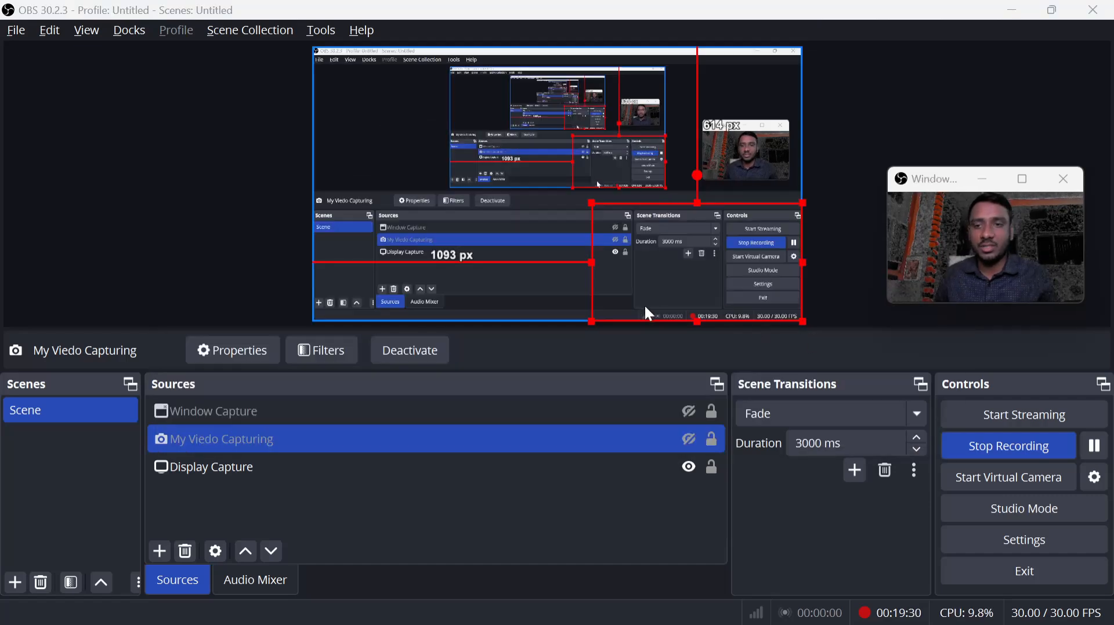
{"action": "key", "text": "alt+Tab"}
{"action": "key", "text": "alt+shift+Tab"}
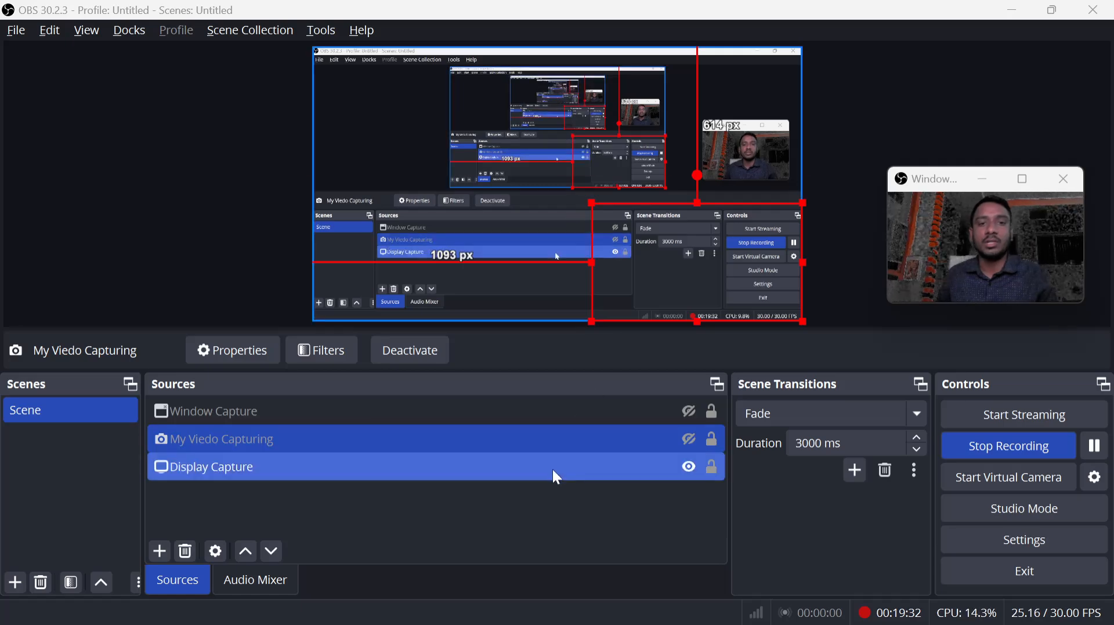
{"action": "key", "text": "alt+Tab"}
{"action": "key", "text": "alt+shift+Tab"}
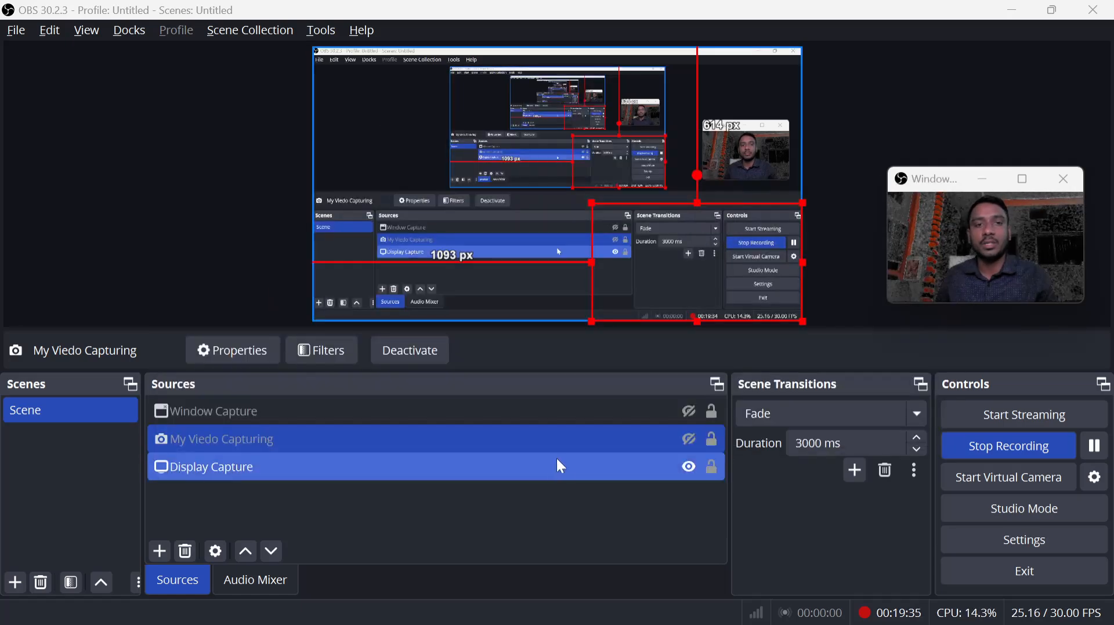
{"action": "key", "text": "alt+Tab"}
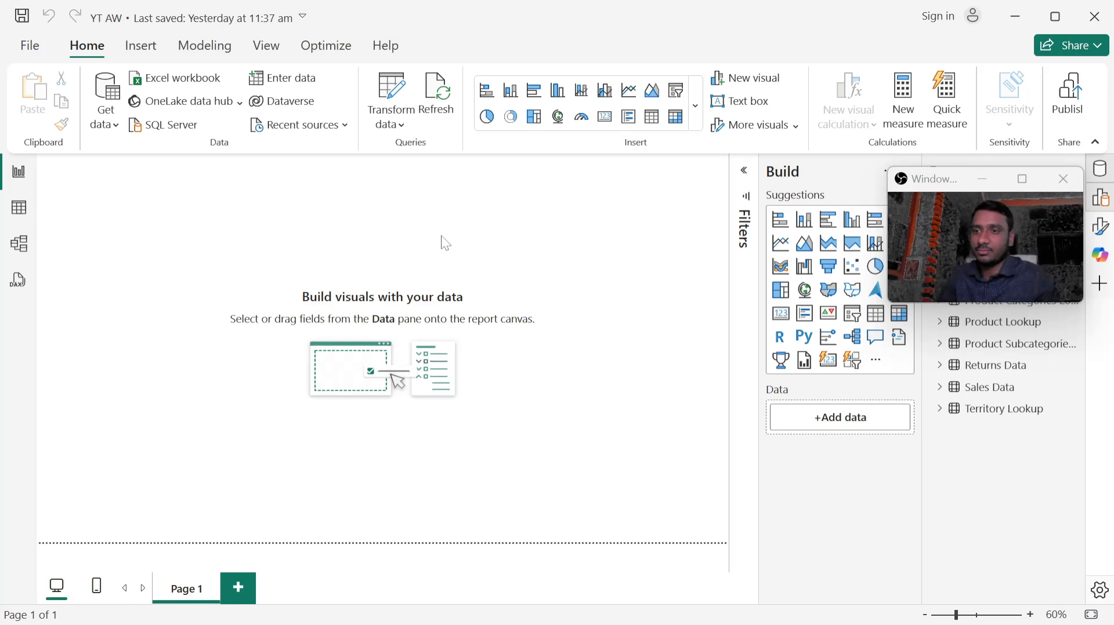
{"action": "key", "text": "alt+Tab"}
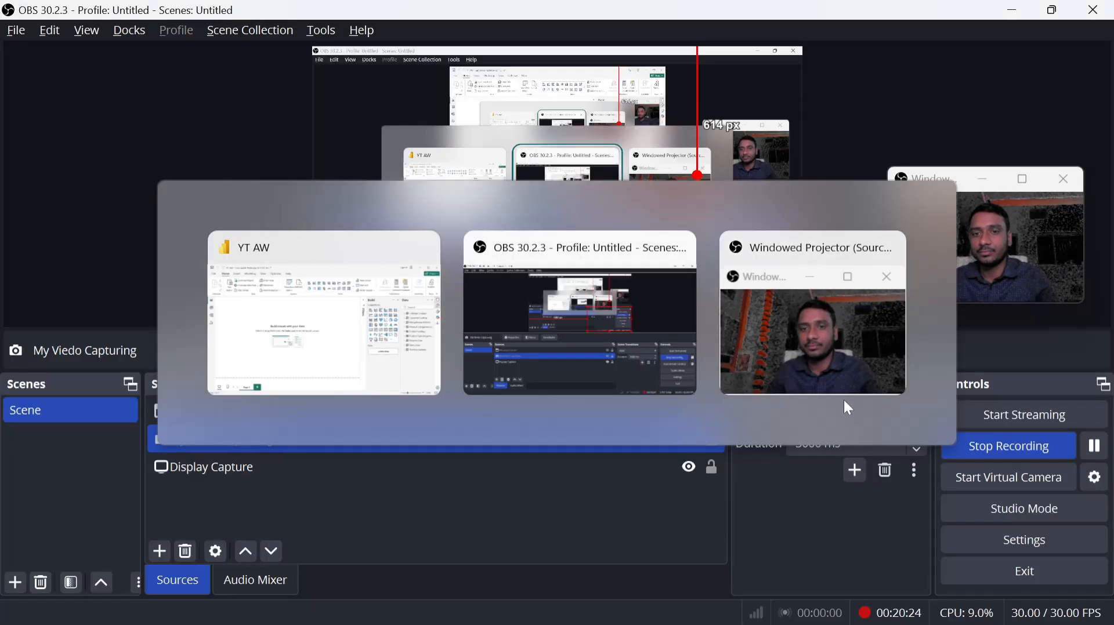